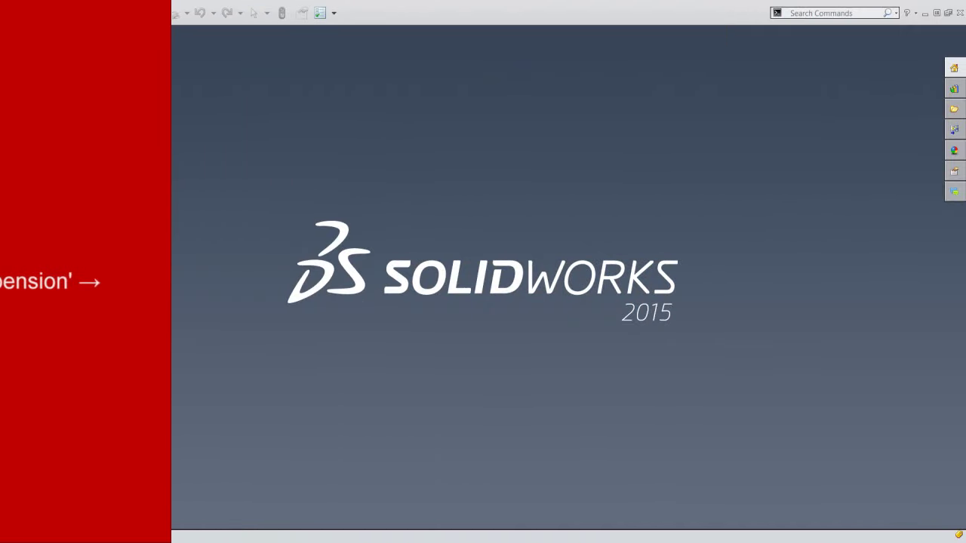
Create a new part from the IPS template and confirm the units stay IPS (inch)
click(773, 505)
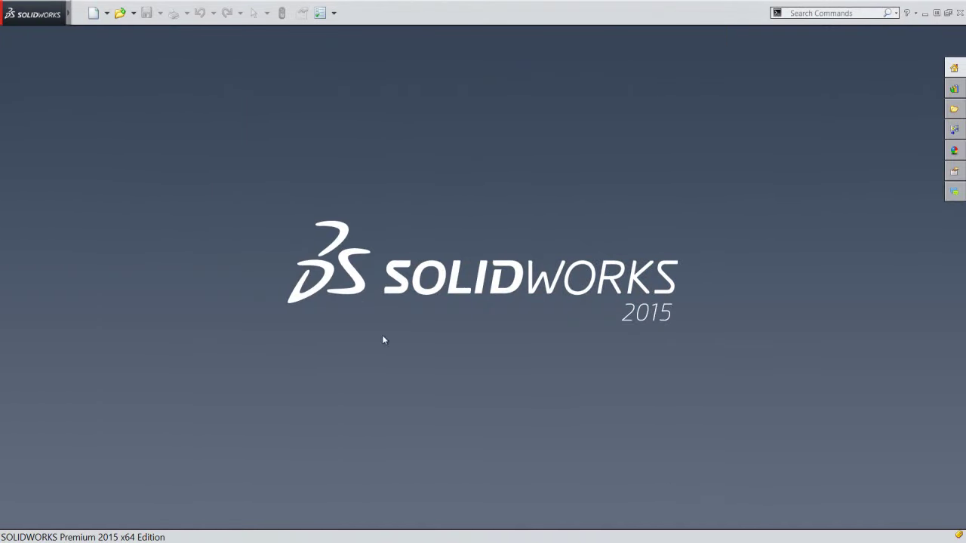
click(94, 16)
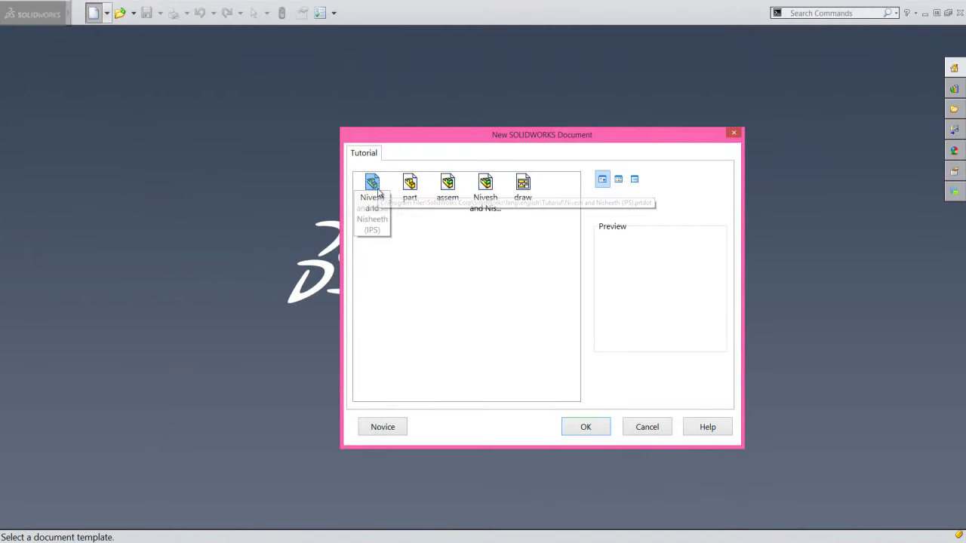
click(386, 211)
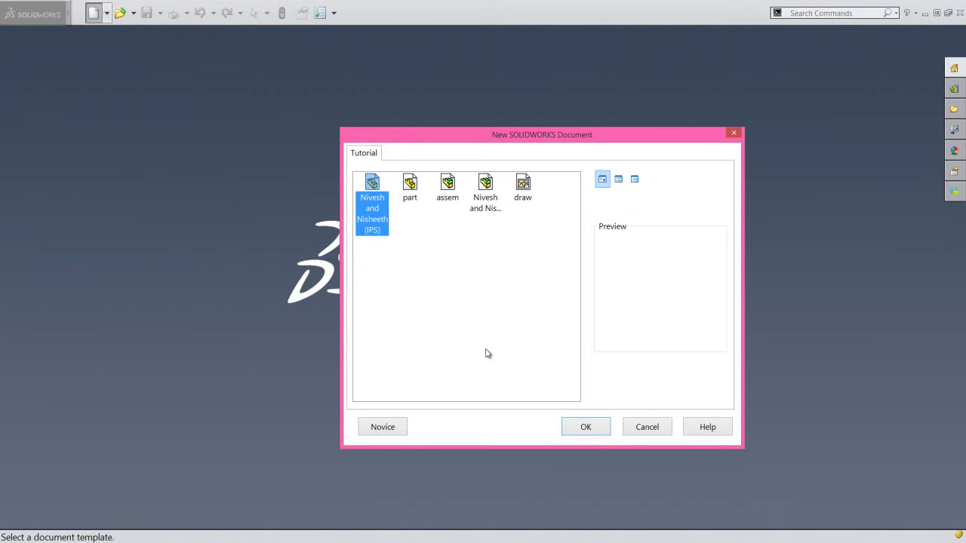
click(594, 434)
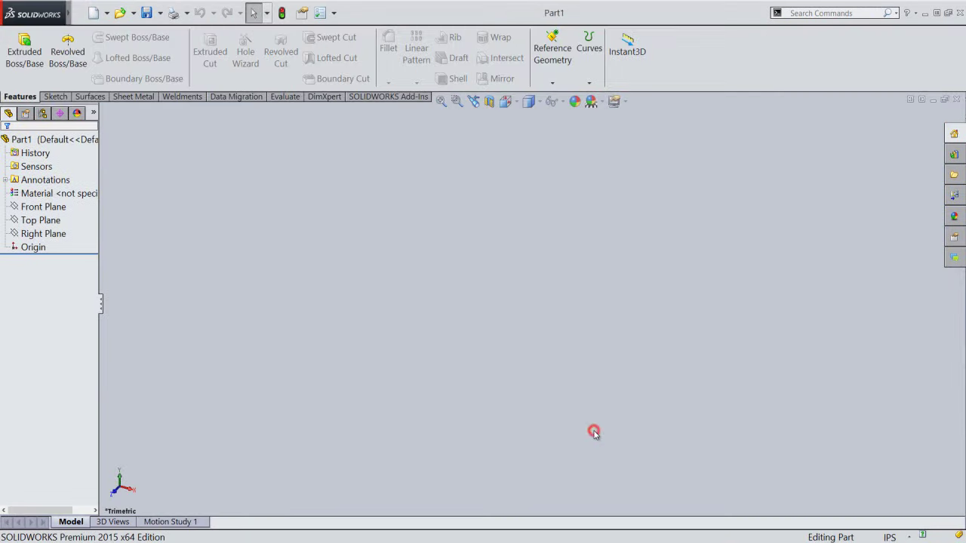
click(904, 537)
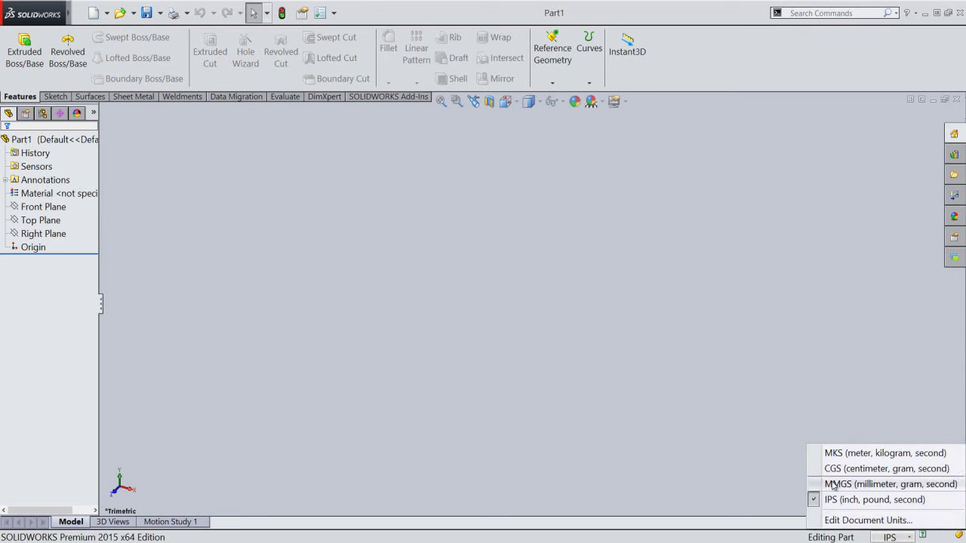
click(667, 386)
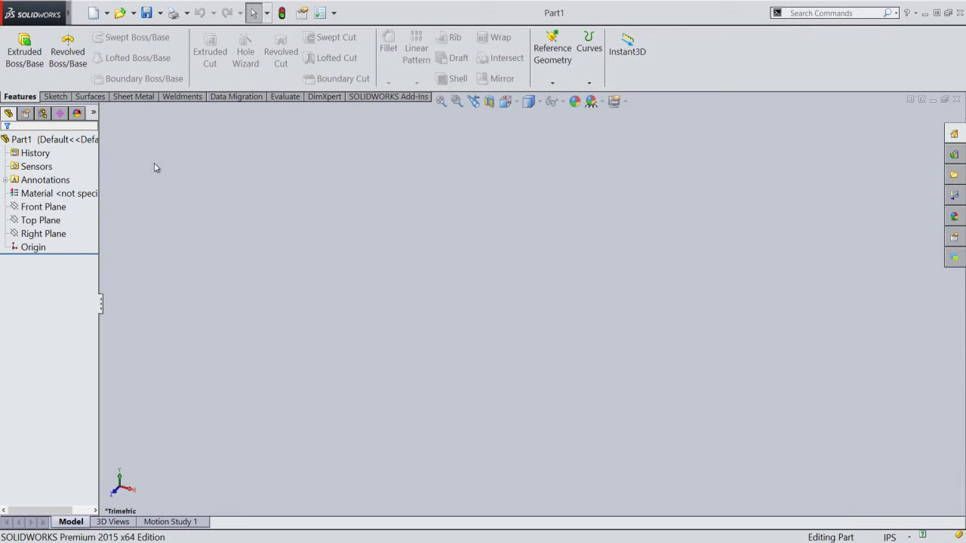
On the Front Plane, draw a Ø0.4 in circle at the origin, place its dimension, and fit the view
click(30, 68)
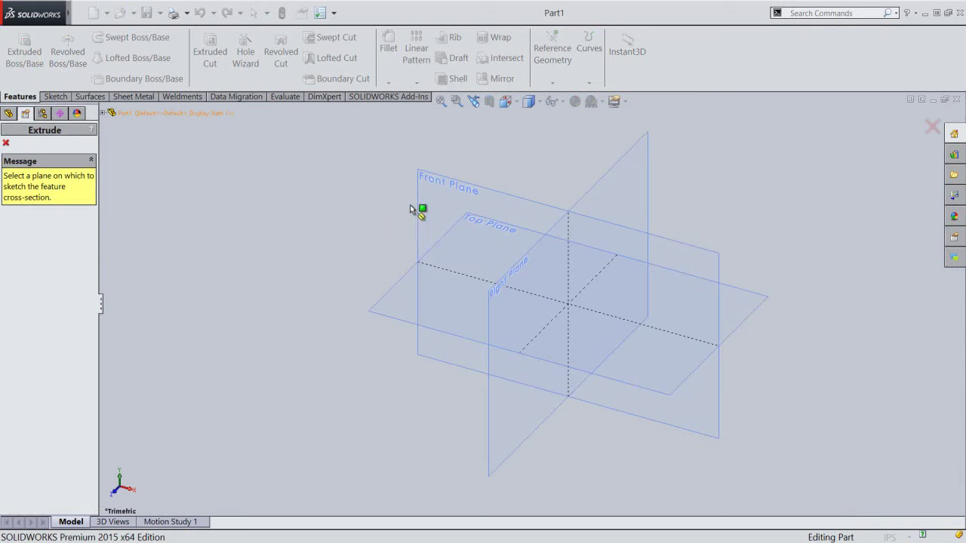
click(441, 179)
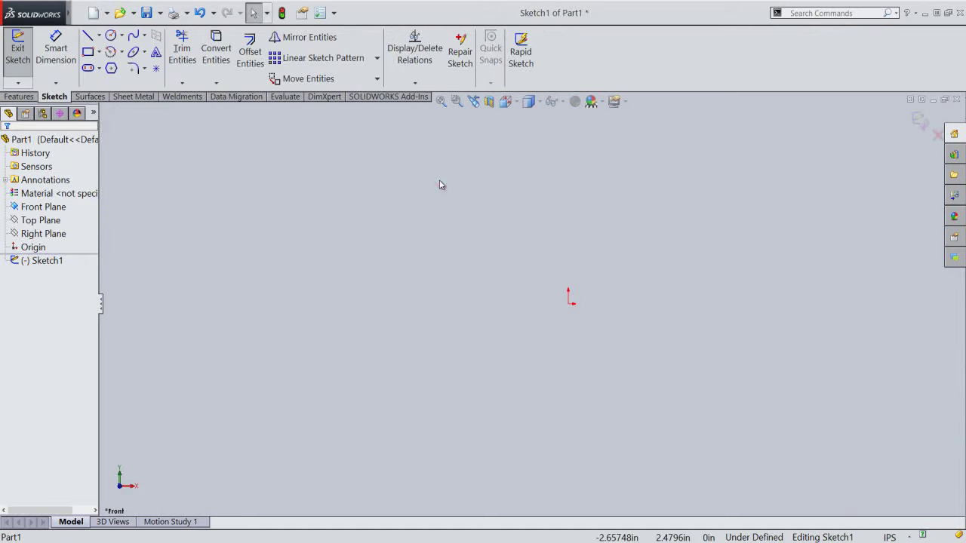
click(111, 41)
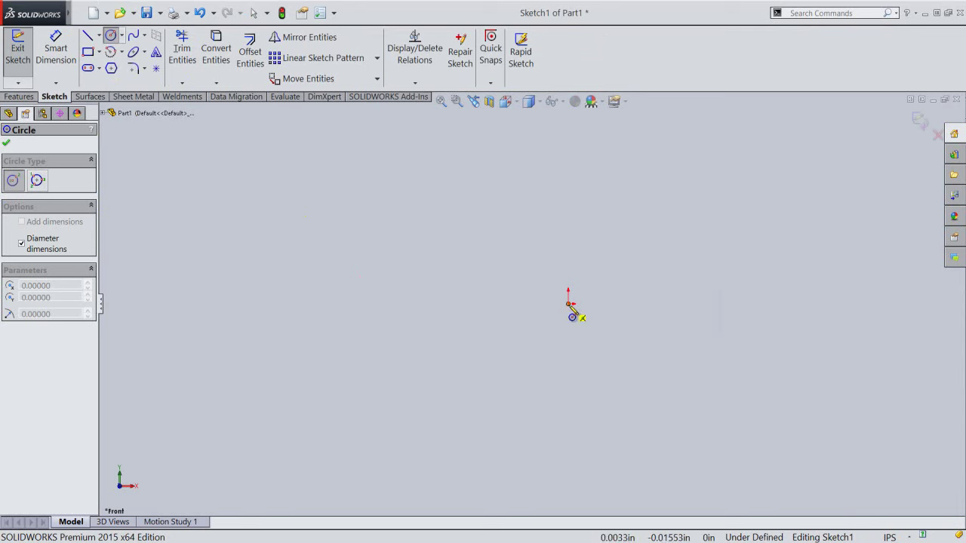
click(571, 305)
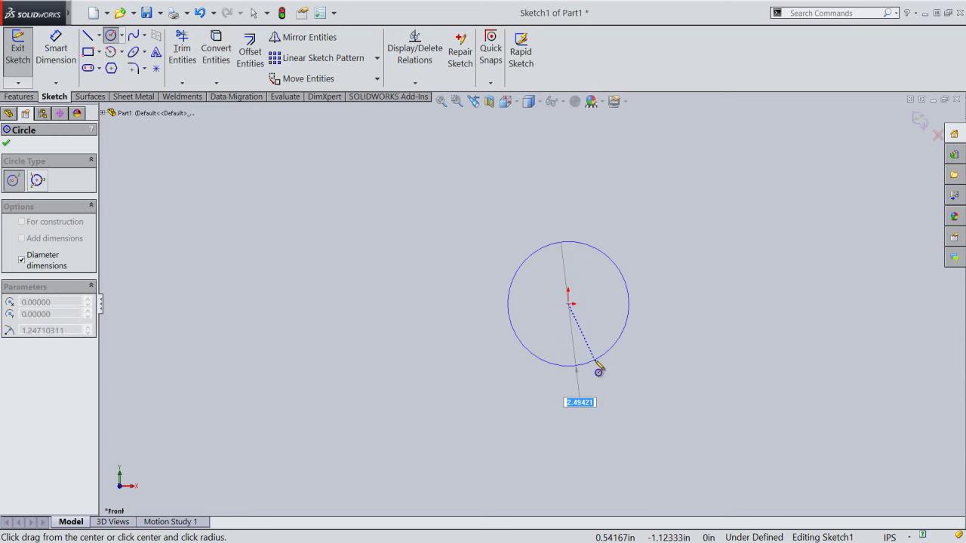
text(.4)
key(Return)
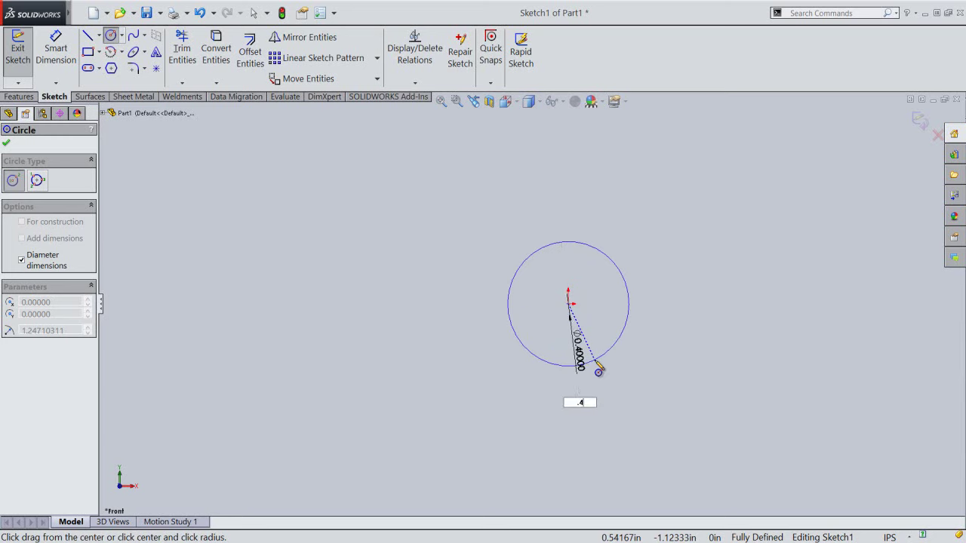
right_click(611, 296)
click(626, 296)
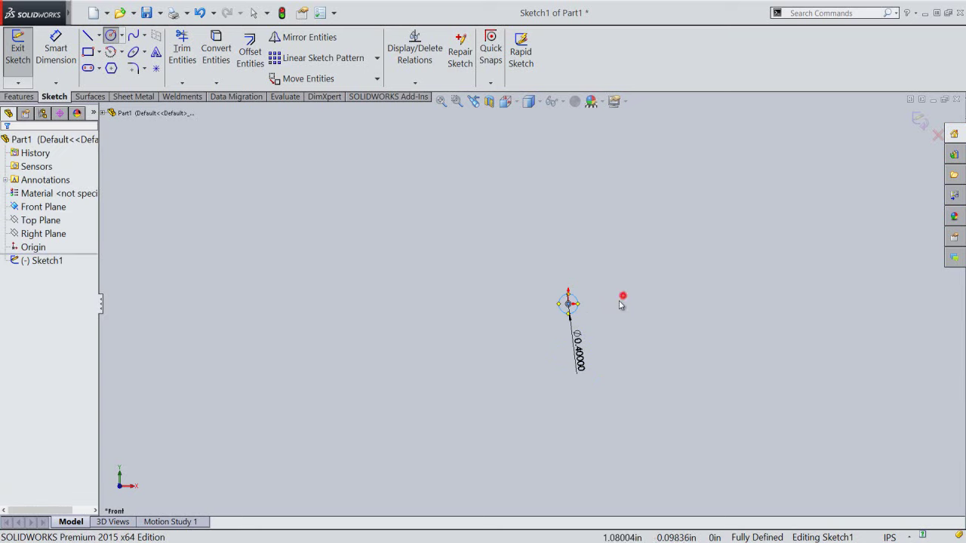
drag(581, 366, 603, 317)
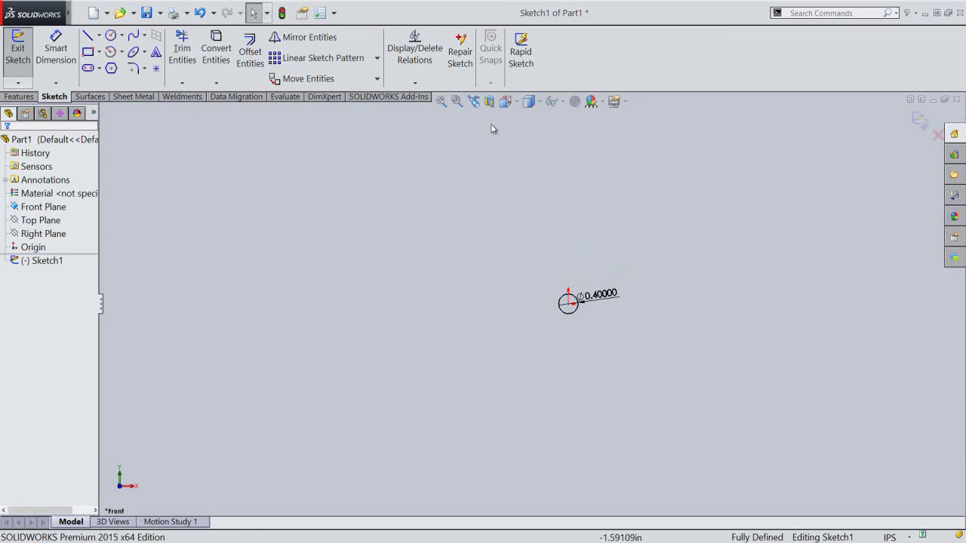
click(442, 102)
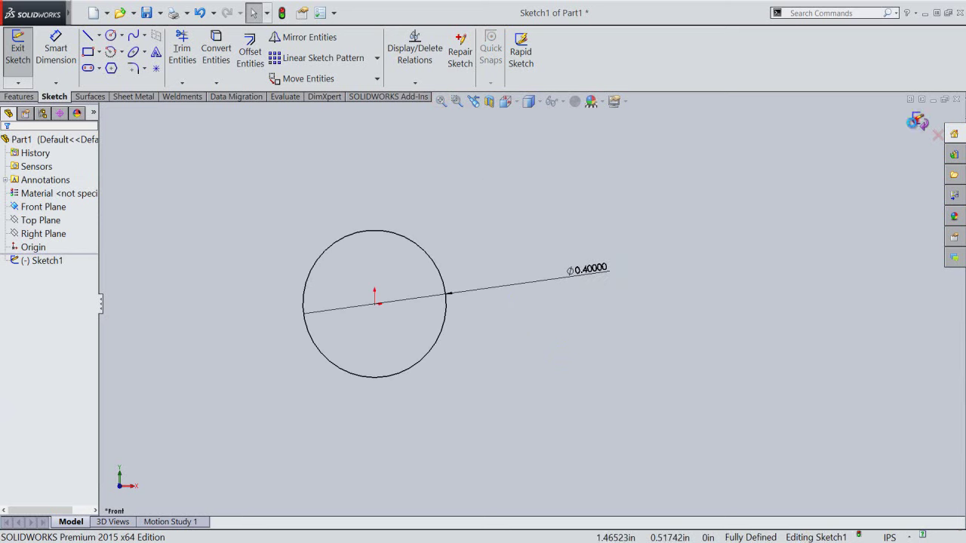
key(e)
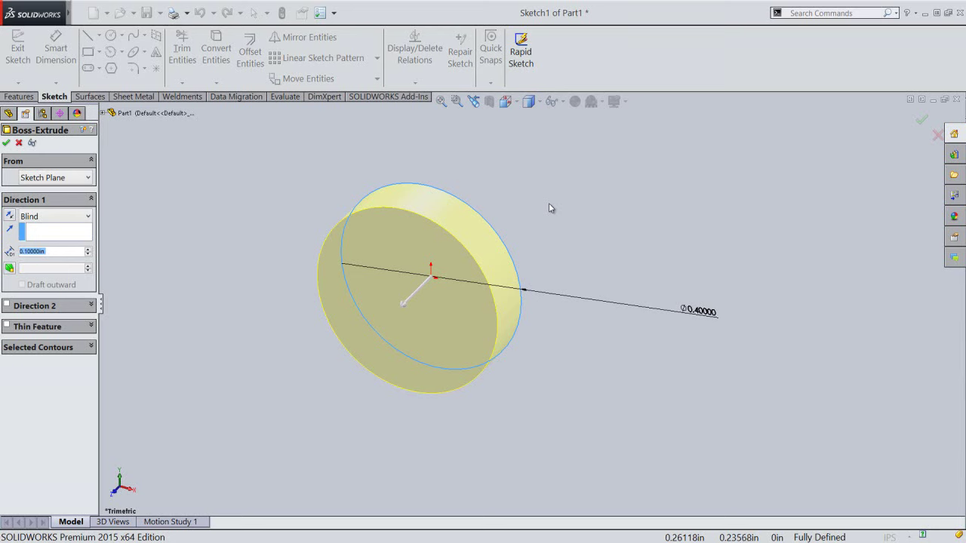
Extrude the circle Mid Plane to a 0.115 in depth, forming the disk
click(50, 219)
click(69, 285)
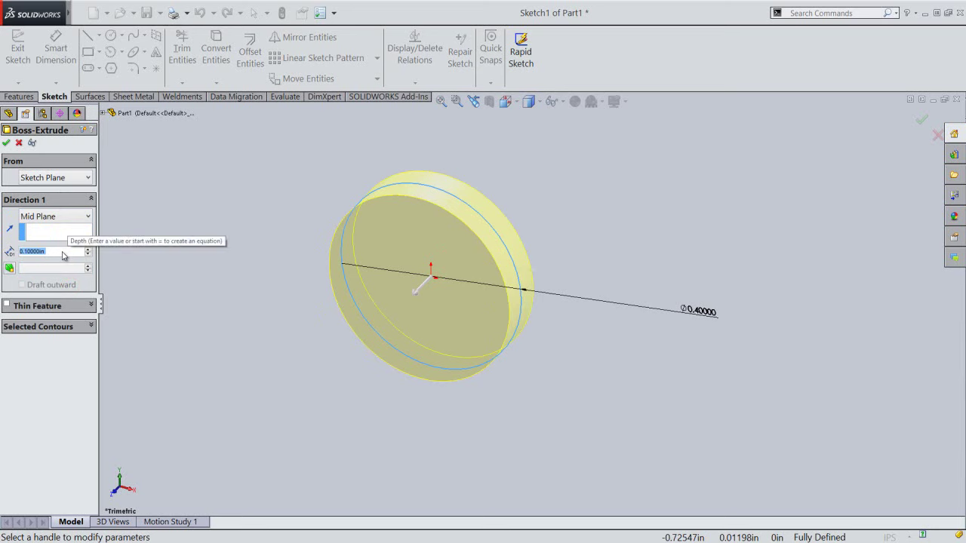
text(.115)
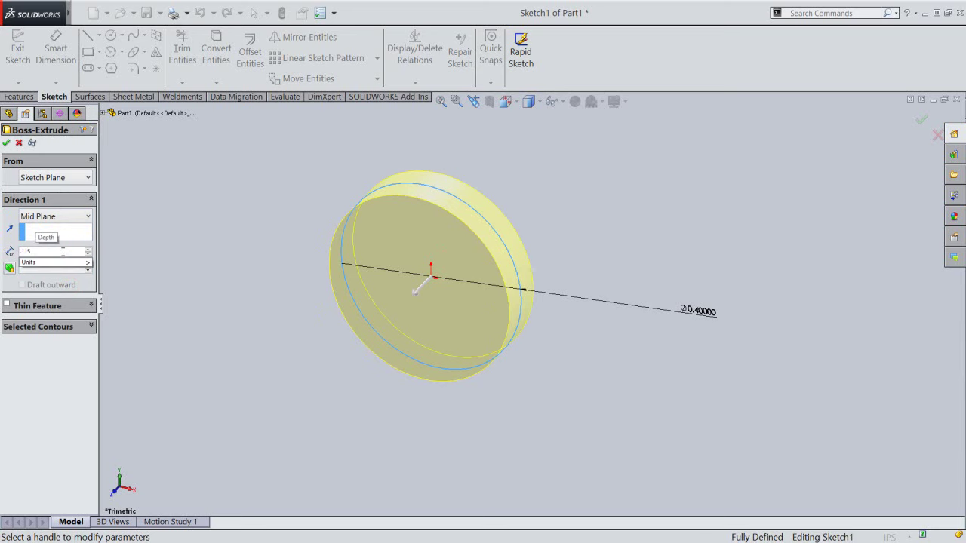
key(Return)
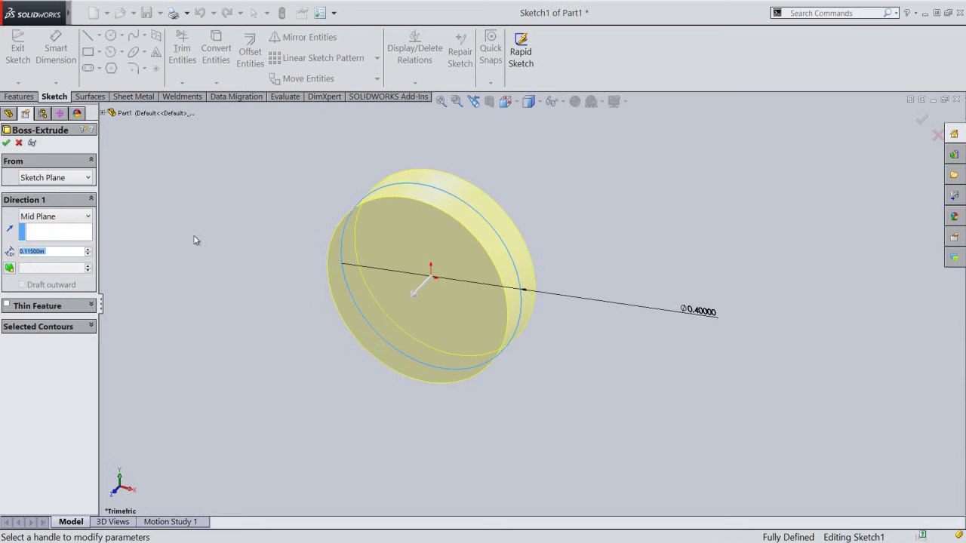
right_click(194, 238)
click(221, 340)
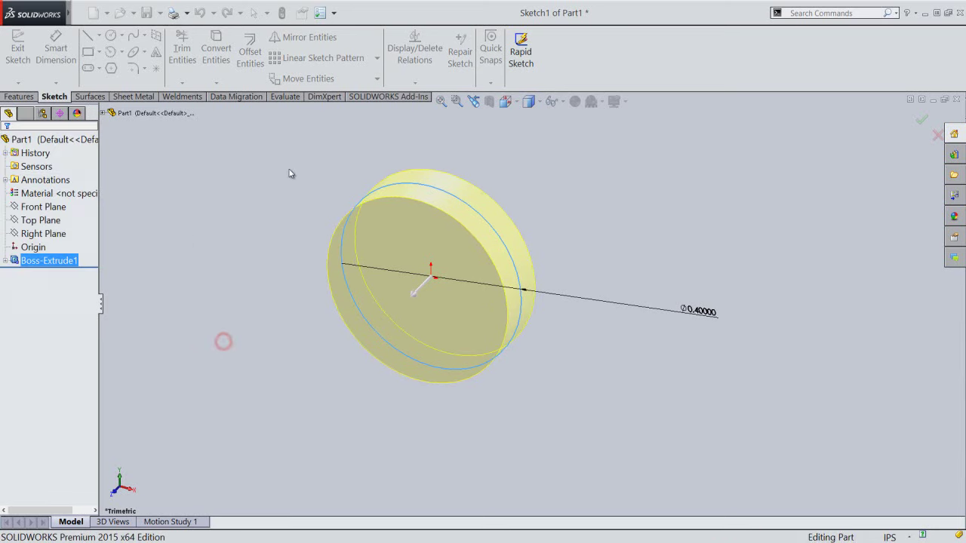
Switch to the isometric view and save the part as 'Ball End'
click(514, 107)
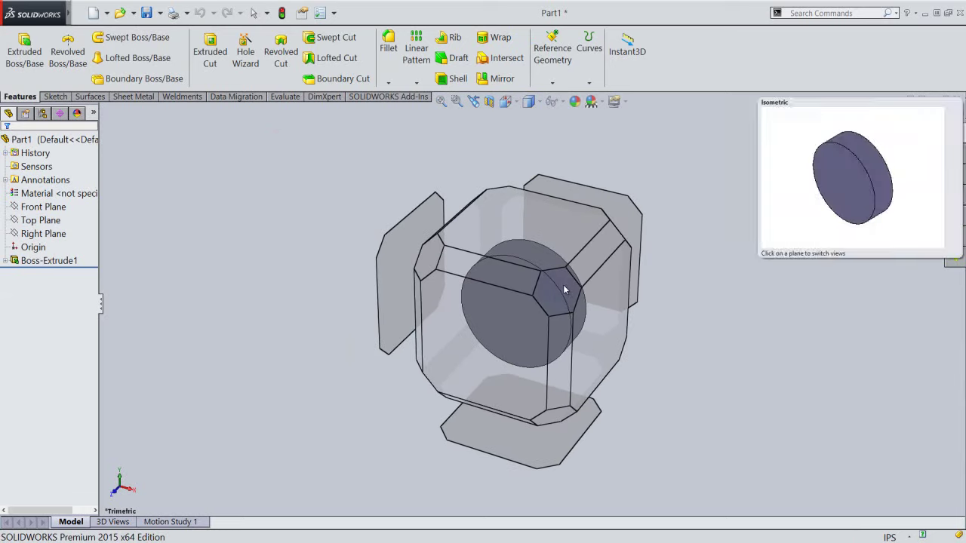
click(563, 284)
click(310, 200)
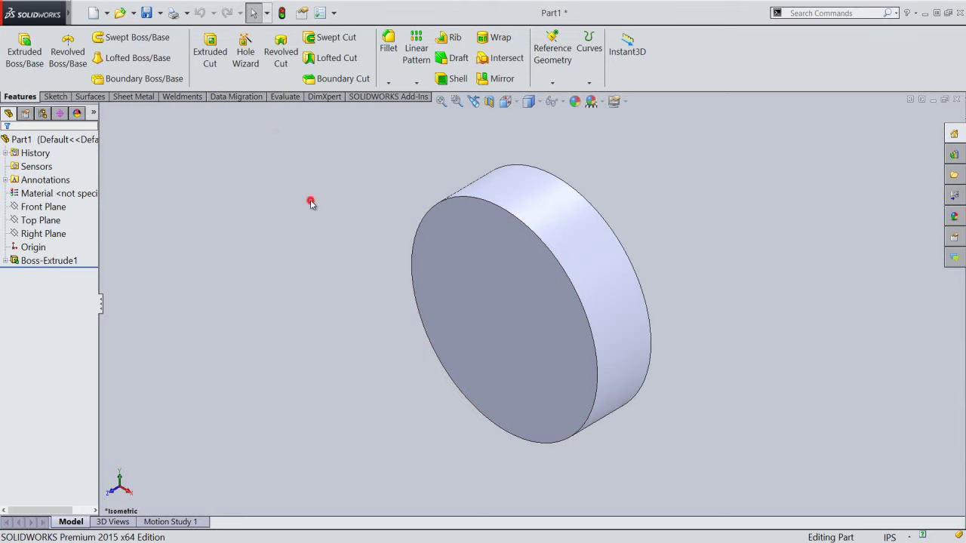
click(147, 20)
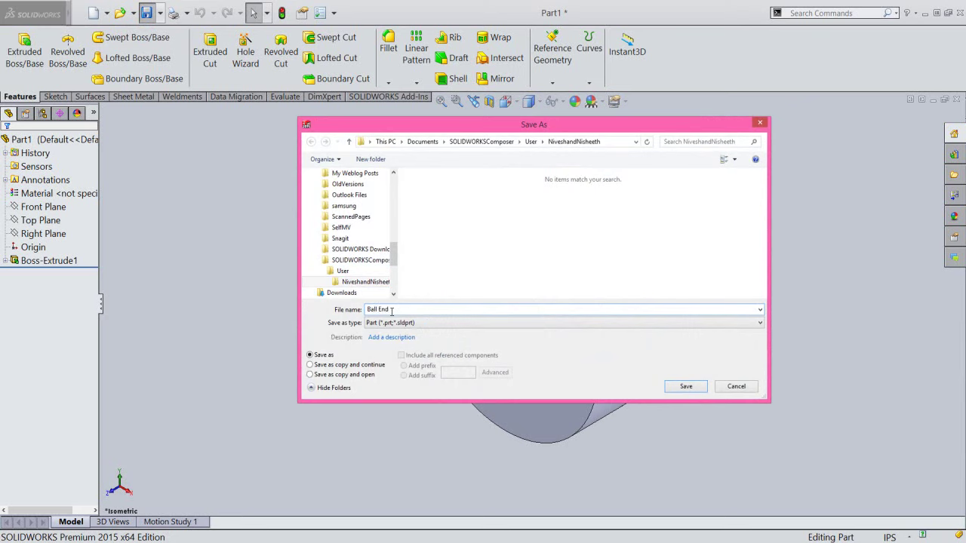
click(684, 388)
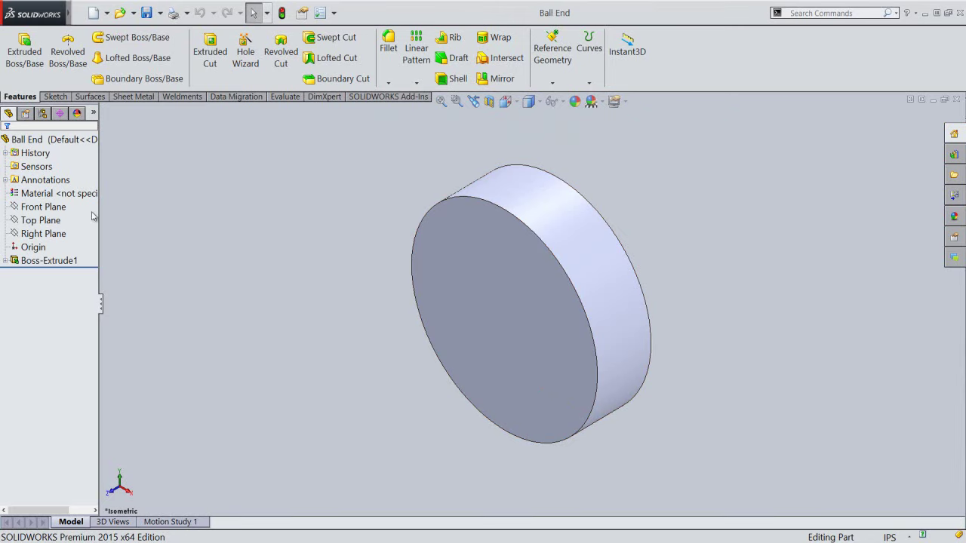
Open Sketch2 on the Front Plane and orient the view to Front, face-on
click(43, 208)
click(43, 211)
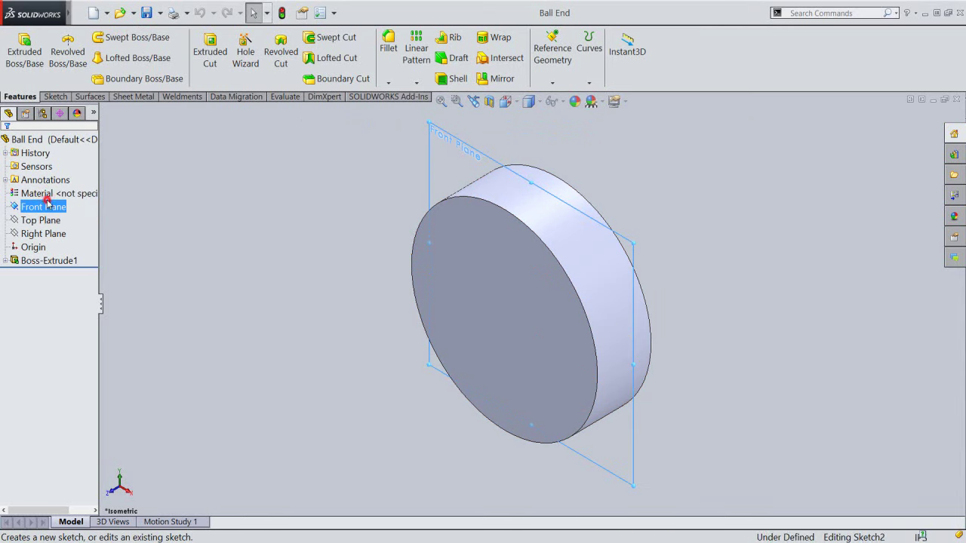
click(48, 197)
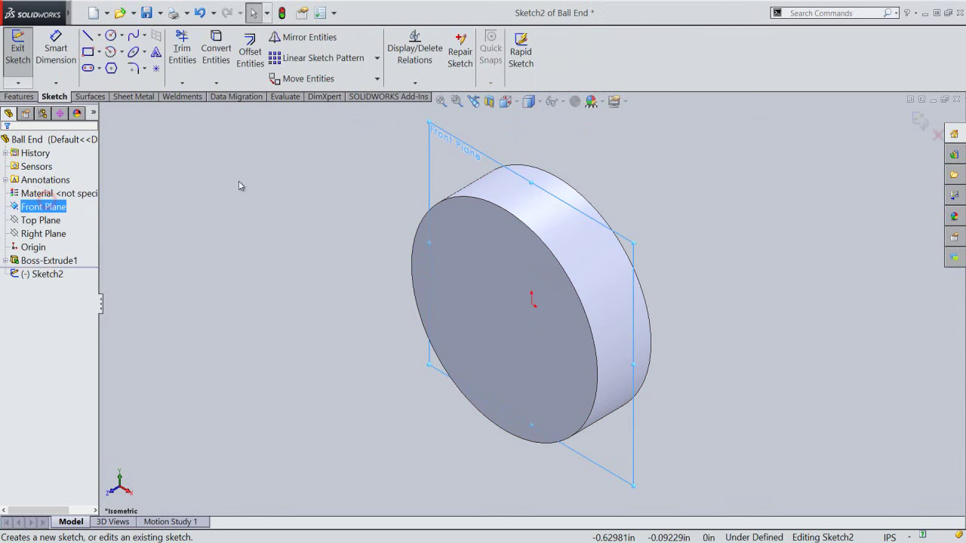
click(489, 106)
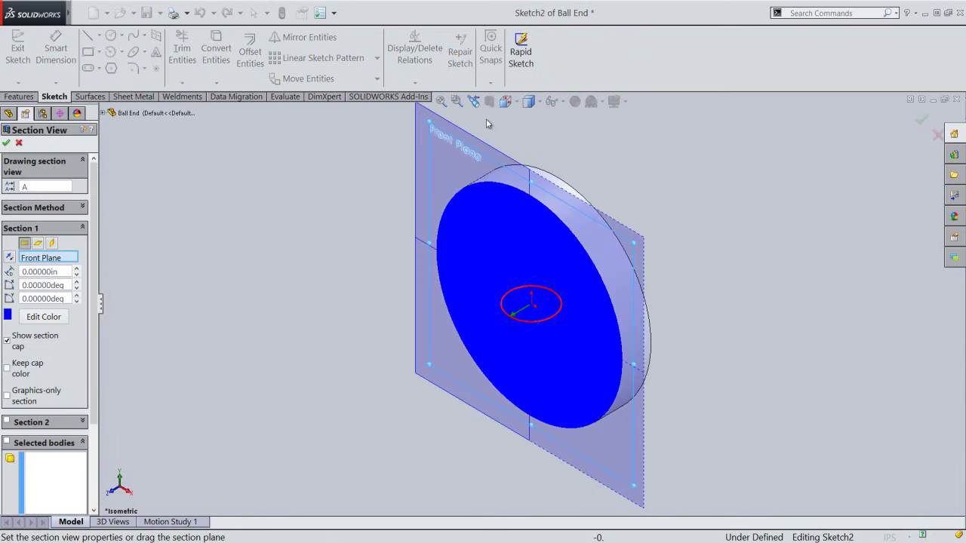
right_click(357, 162)
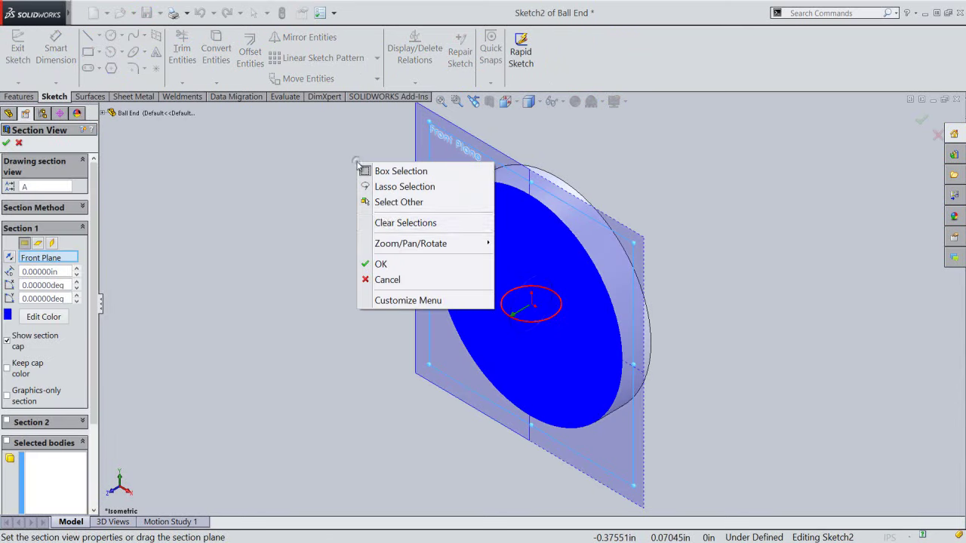
click(381, 265)
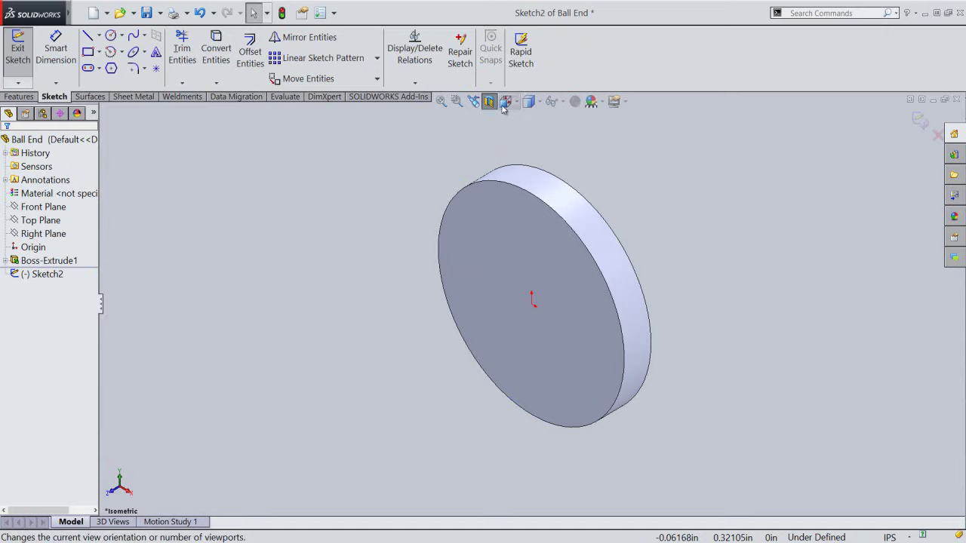
click(505, 102)
click(445, 344)
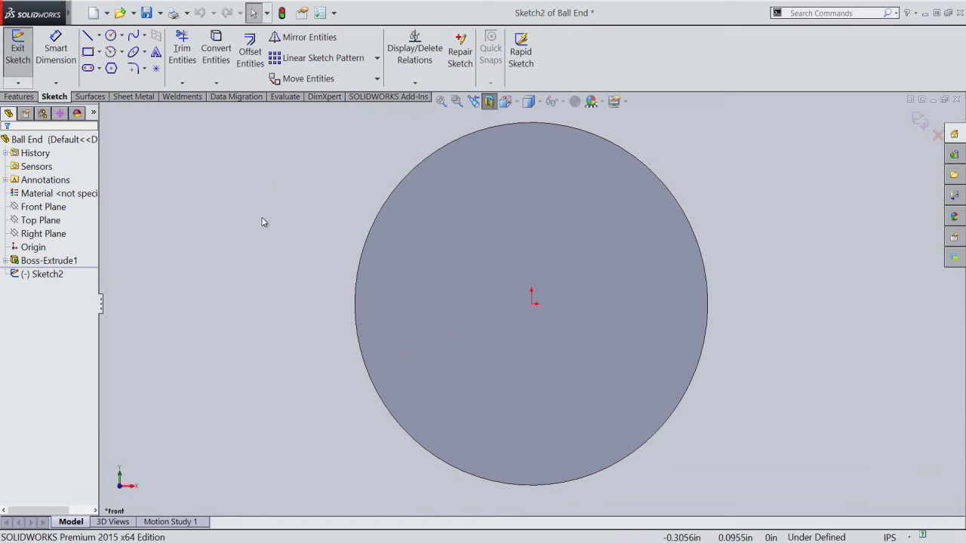
Draw an infinite horizontal centreline through the origin
click(100, 35)
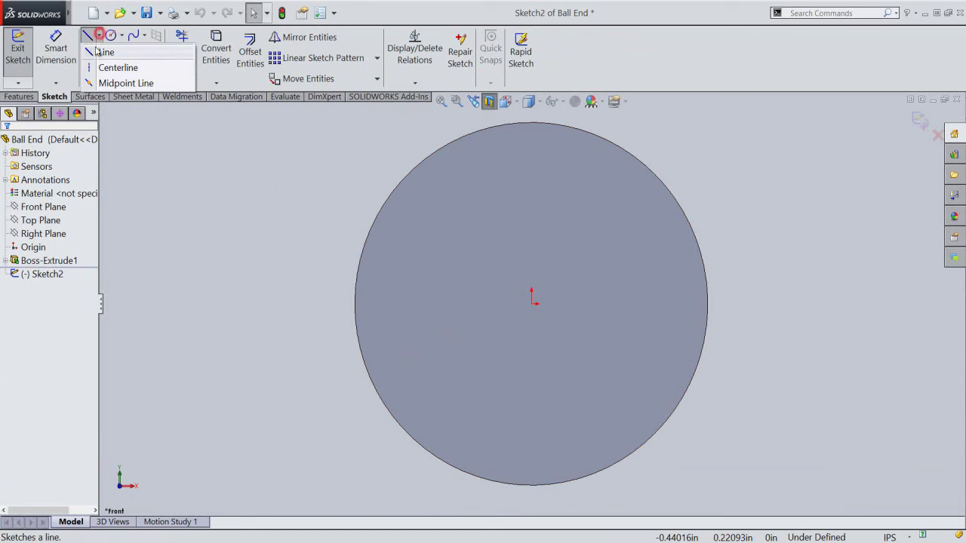
click(106, 72)
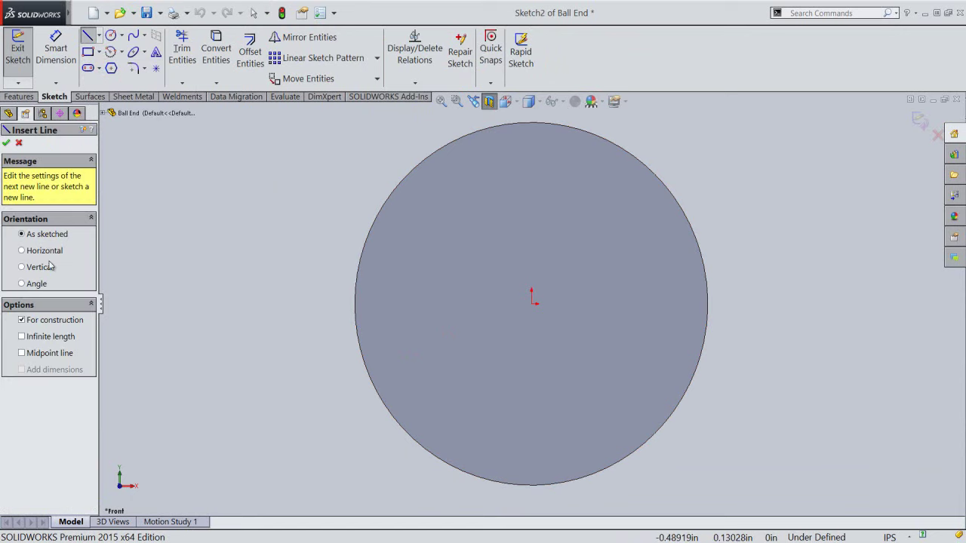
click(22, 252)
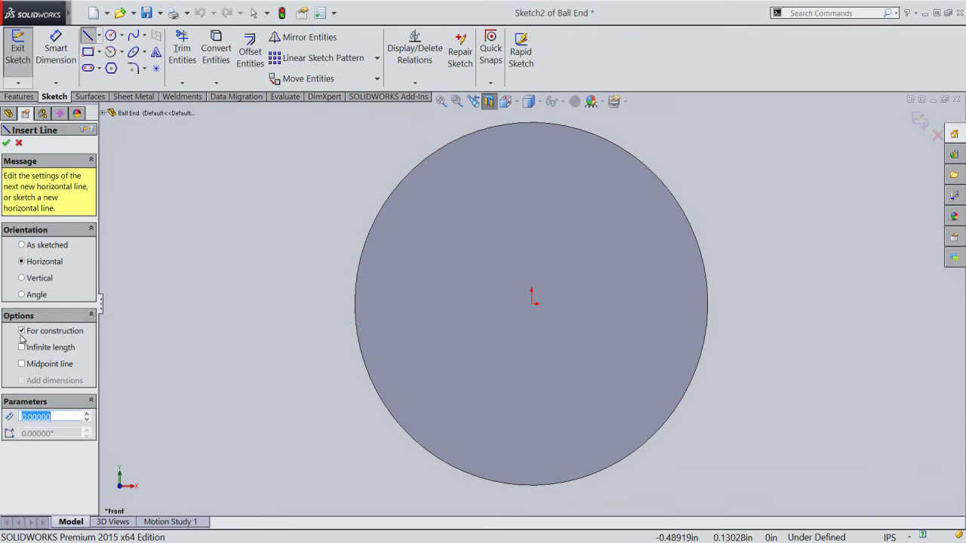
click(22, 348)
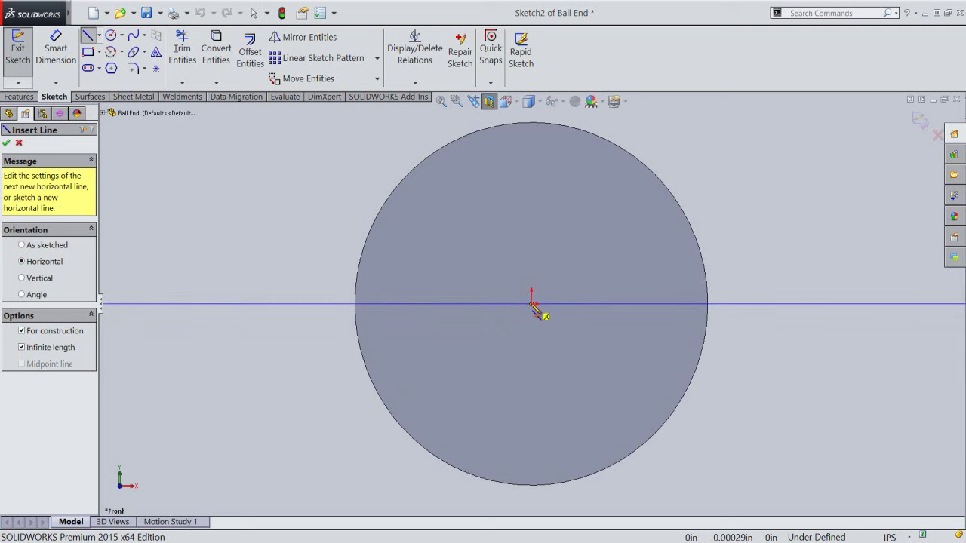
click(533, 306)
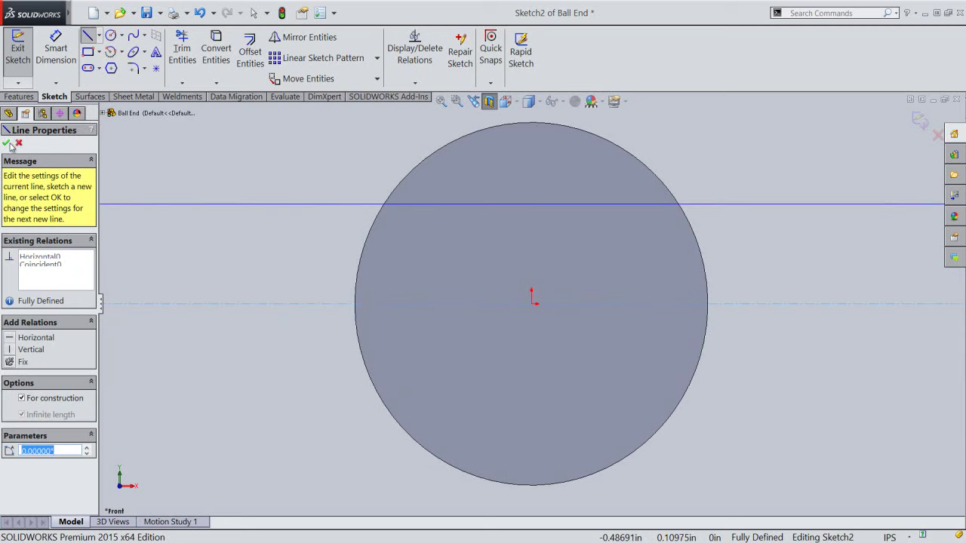
click(6, 144)
Sketch the shaft profile: bottom, right and top lines, closed by a tangent arc at the circle's edge
click(22, 246)
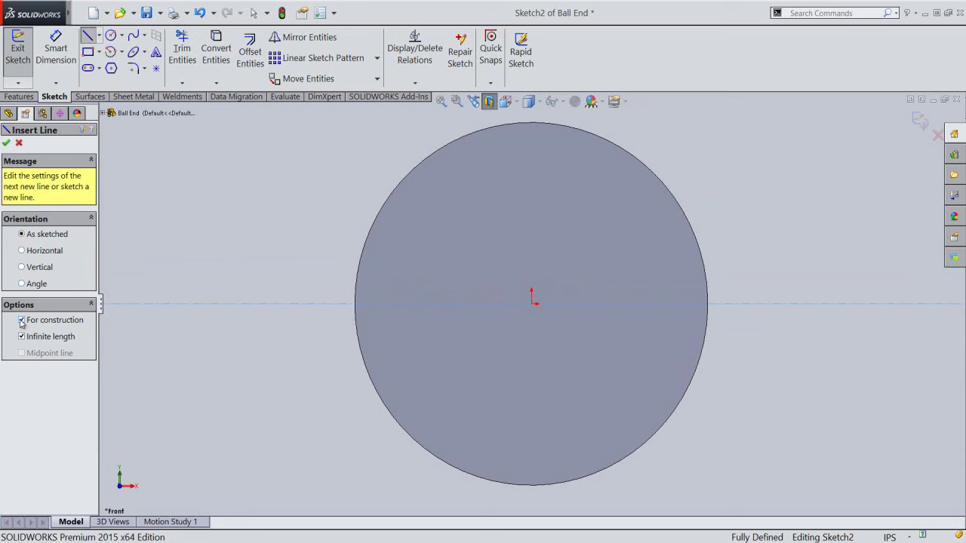
click(22, 337)
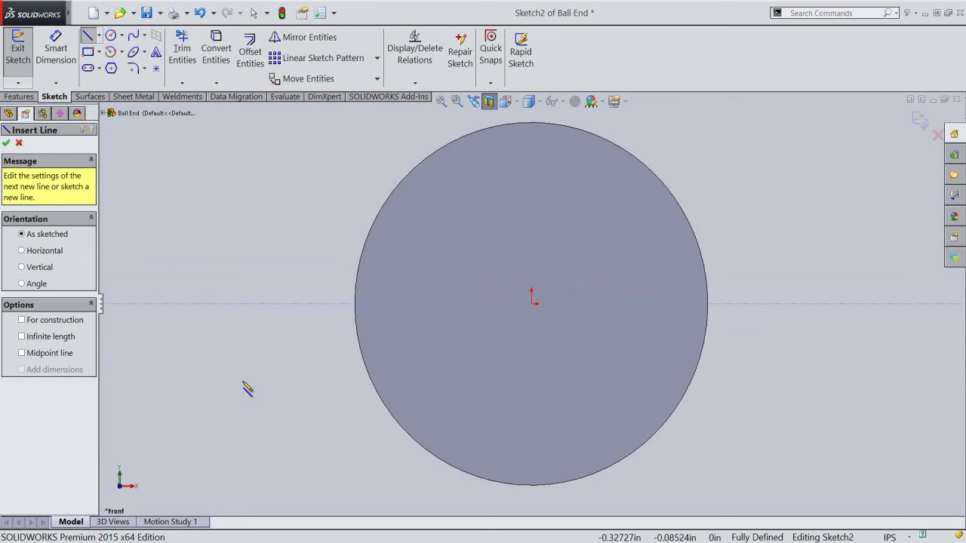
key(z)
scroll(754, 321, down, 1)
scroll(765, 315, down, 1)
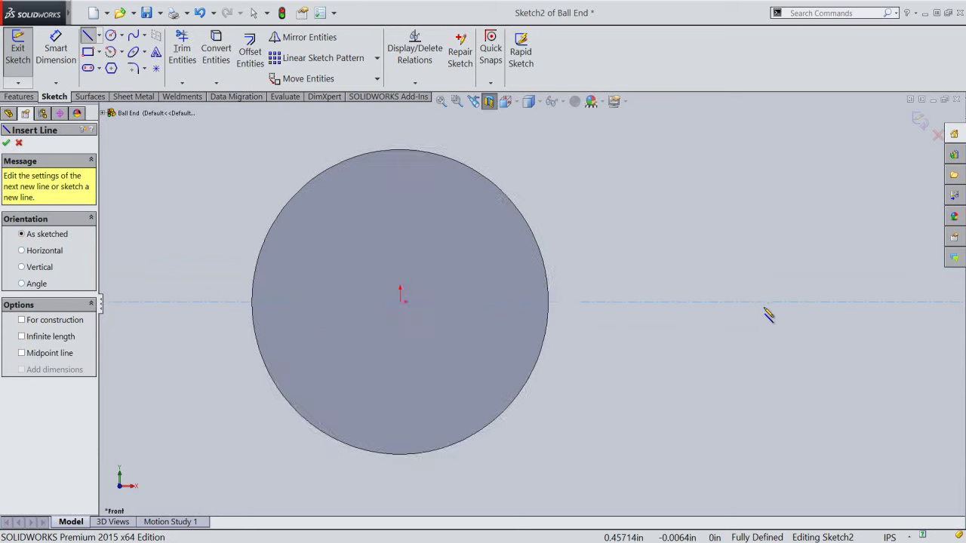
click(548, 303)
scroll(573, 353, up, 2)
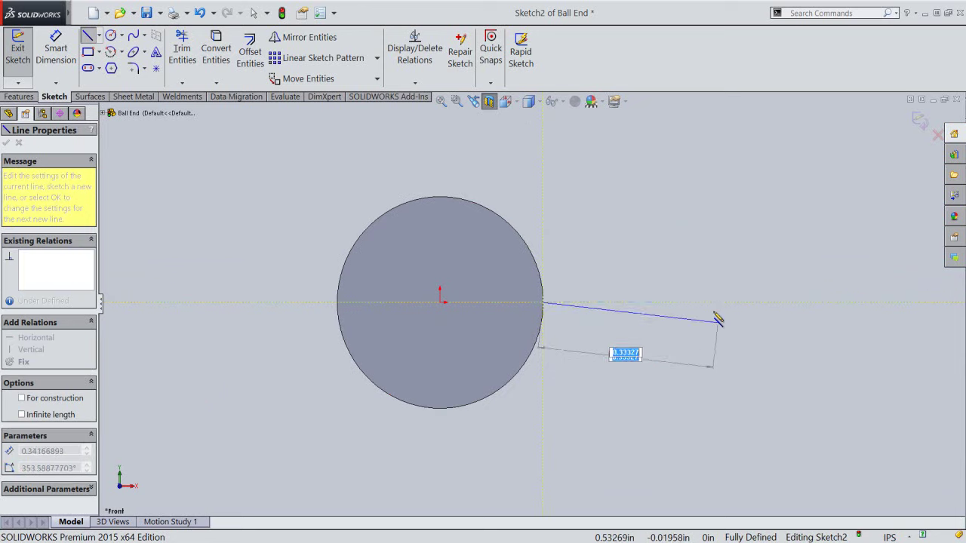
click(714, 303)
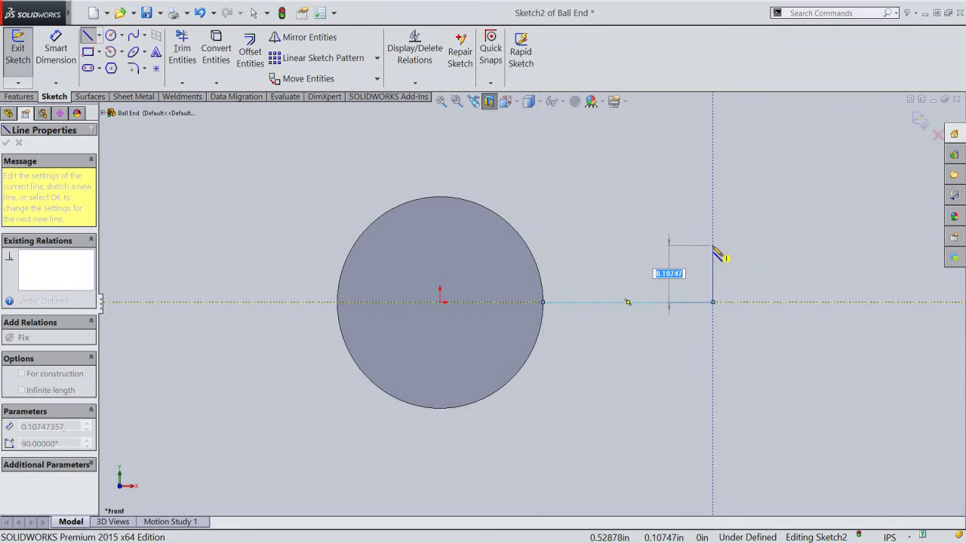
click(713, 246)
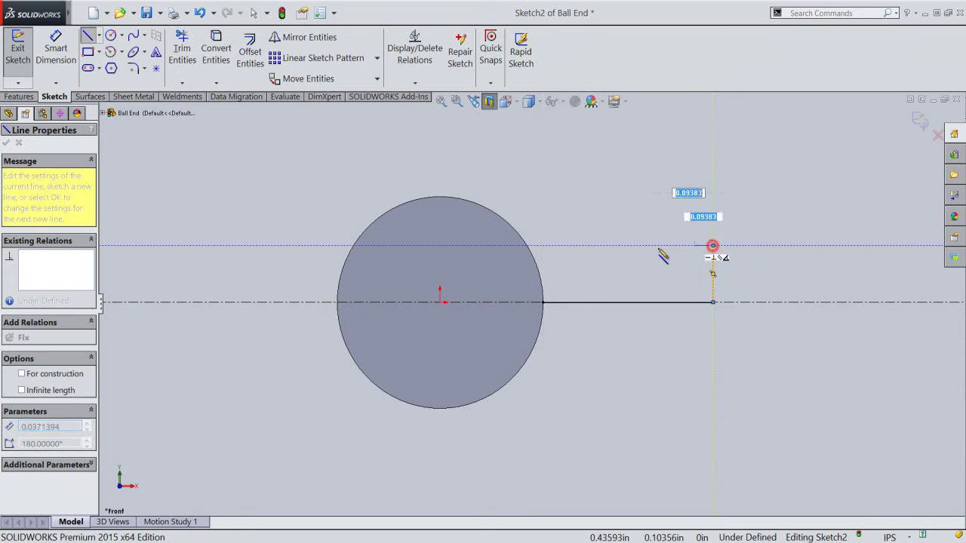
click(580, 246)
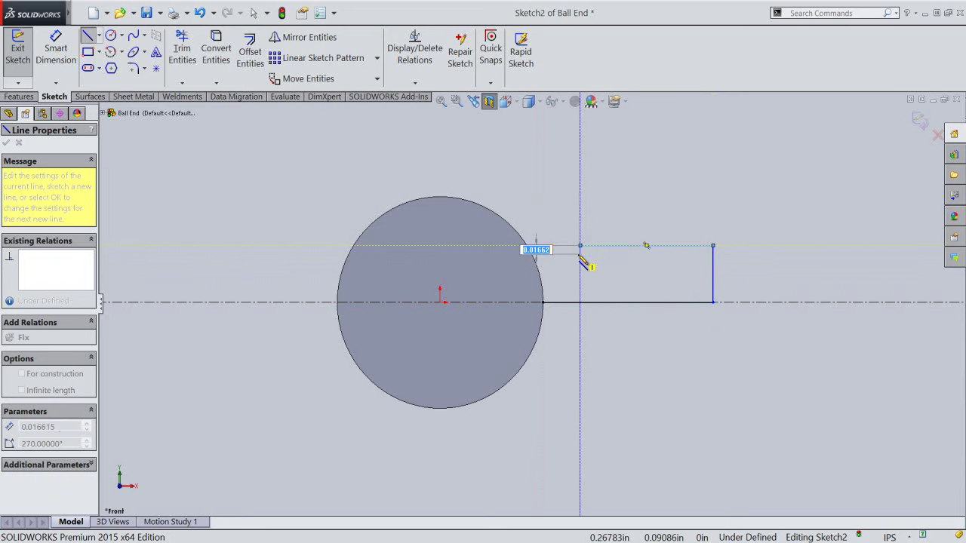
right_click(582, 259)
click(613, 304)
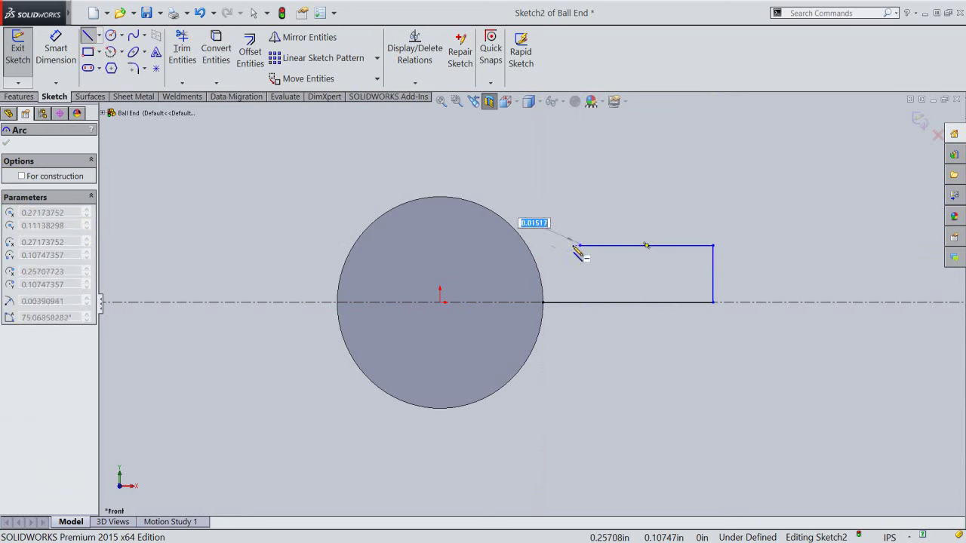
click(543, 302)
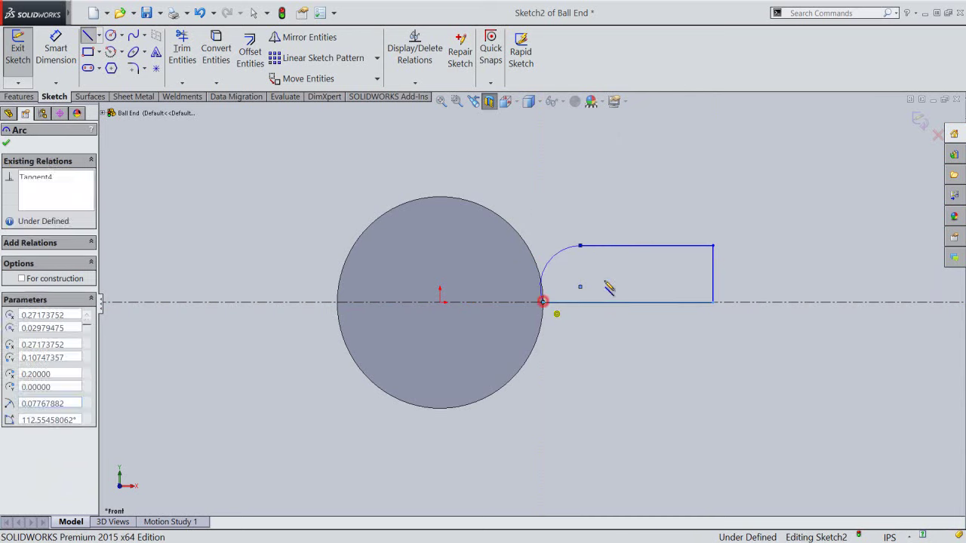
right_click(615, 215)
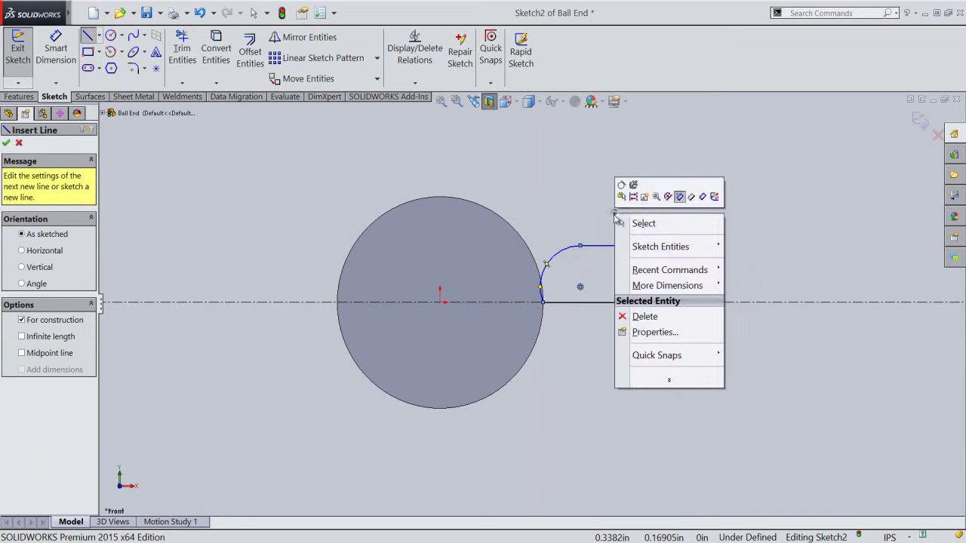
click(638, 221)
Make the arc's centre point coincident with the bottom line
scroll(633, 263, down, 1)
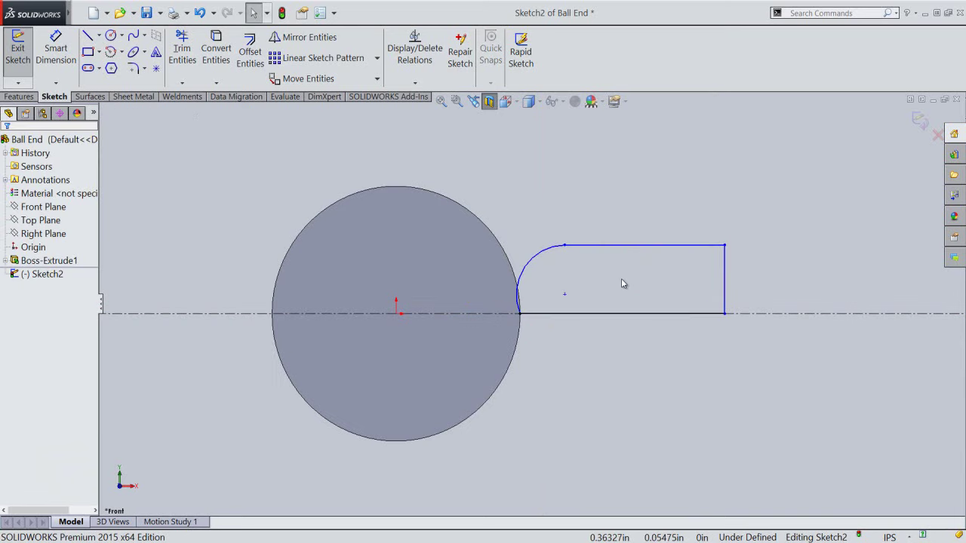
click(565, 295)
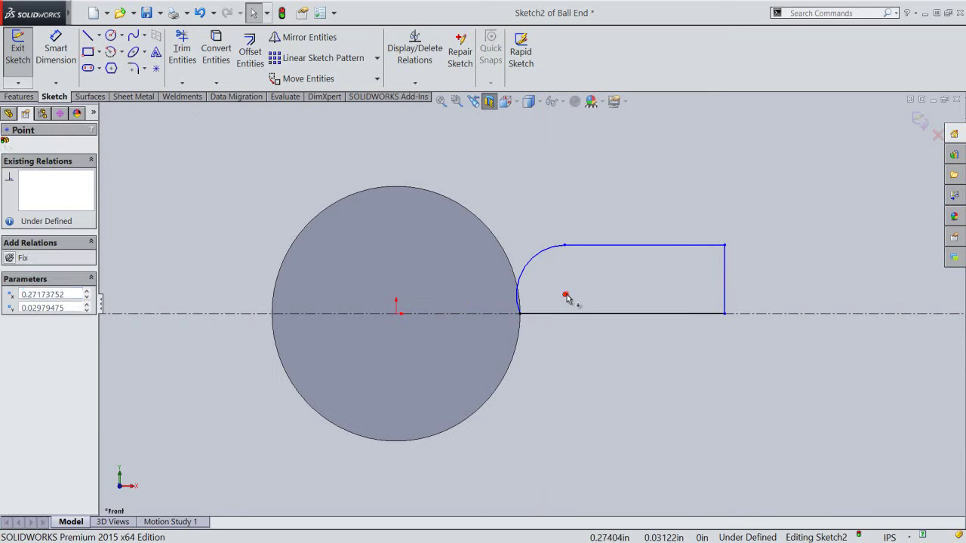
ctrl+click(572, 313)
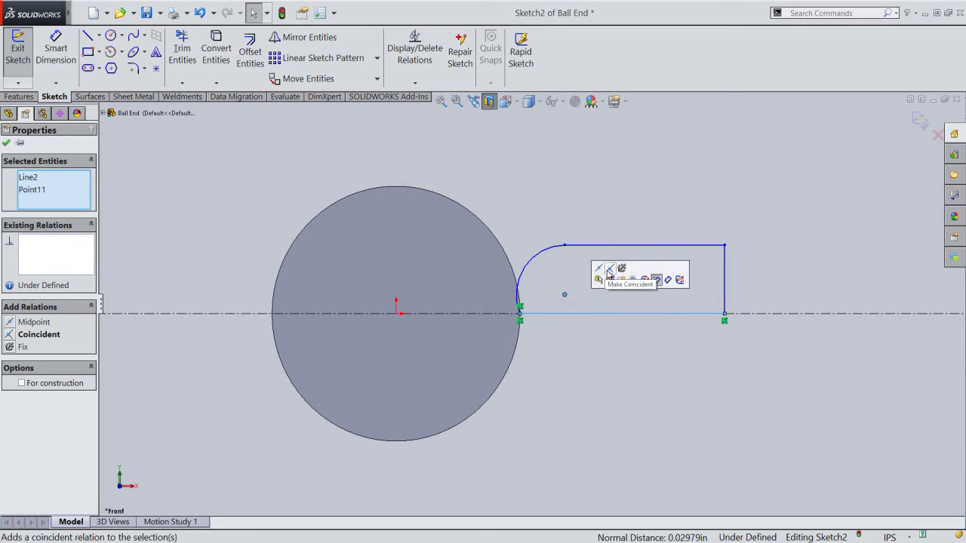
click(609, 273)
click(601, 231)
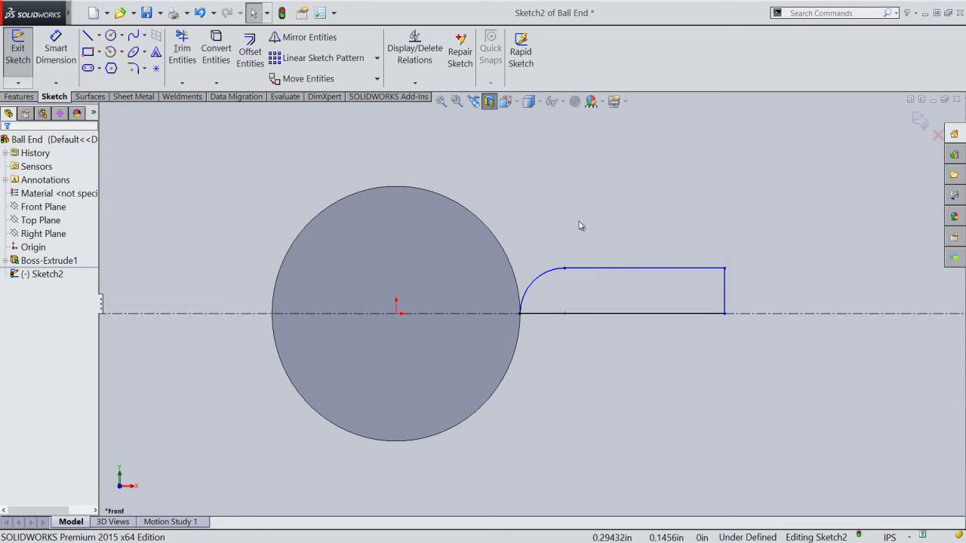
Dimension the profile's length from the bottom line midpoint to the right edge
click(55, 49)
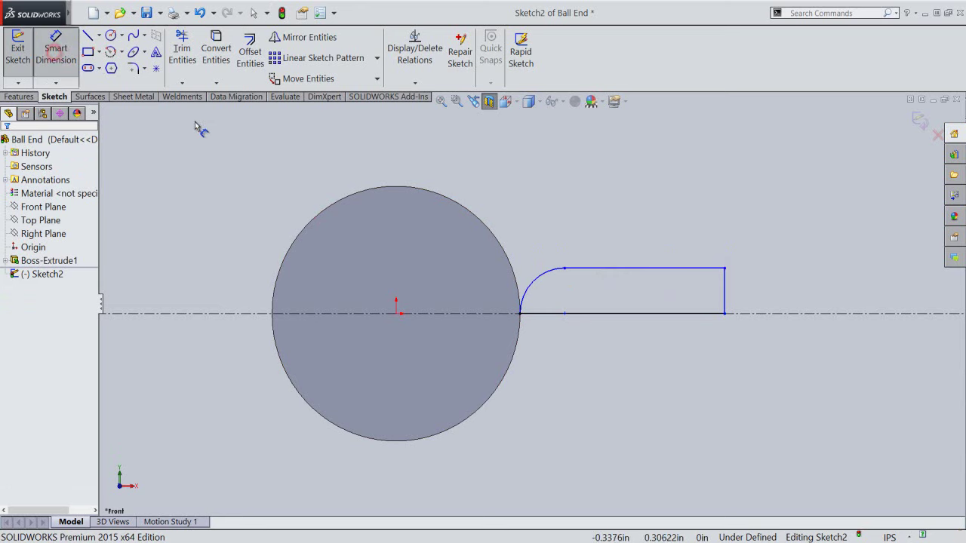
click(565, 313)
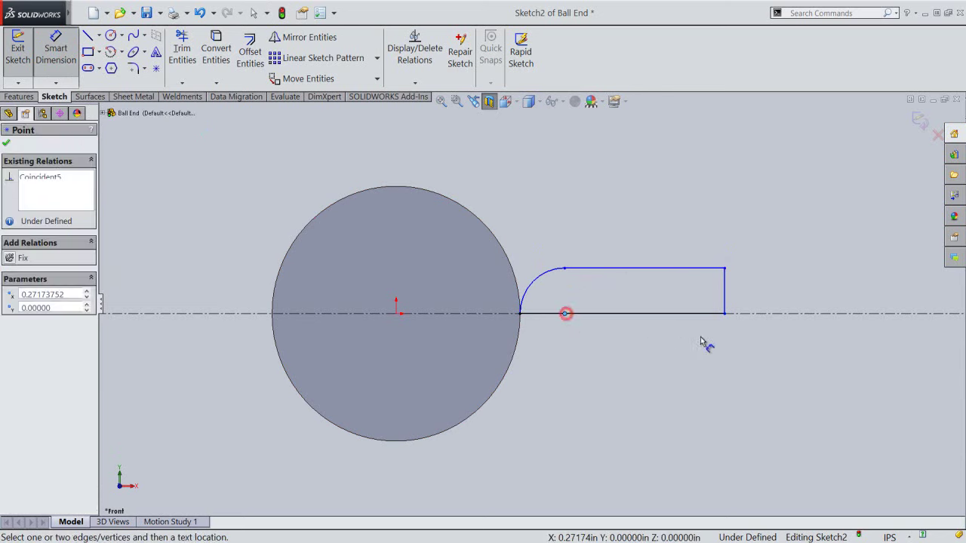
click(726, 300)
click(668, 370)
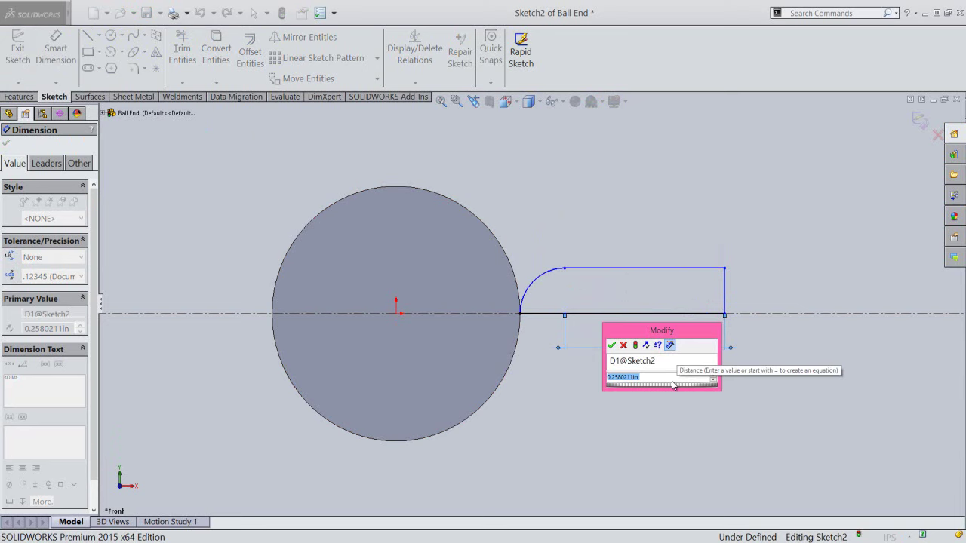
Set the shaft's length and height dimensions both to 0.225 in
text(225)
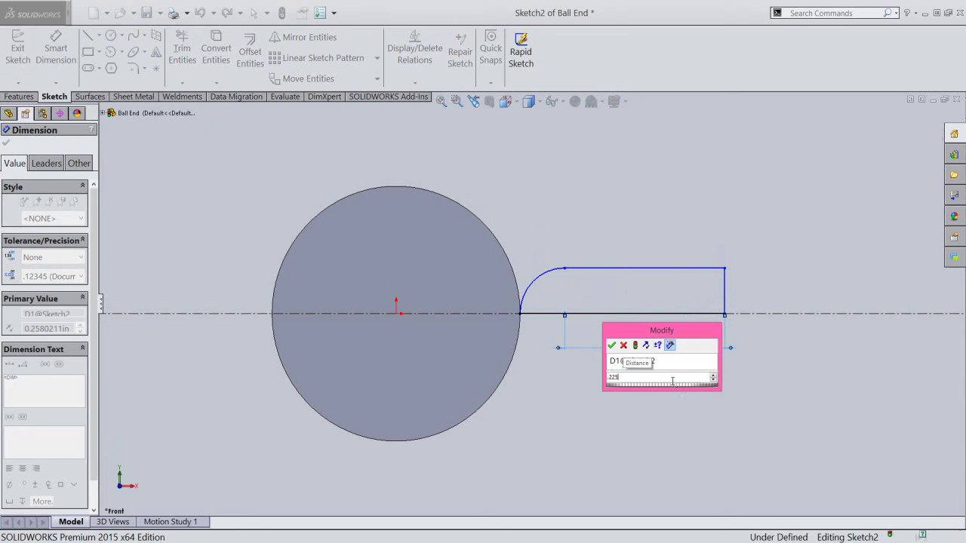
key(Return)
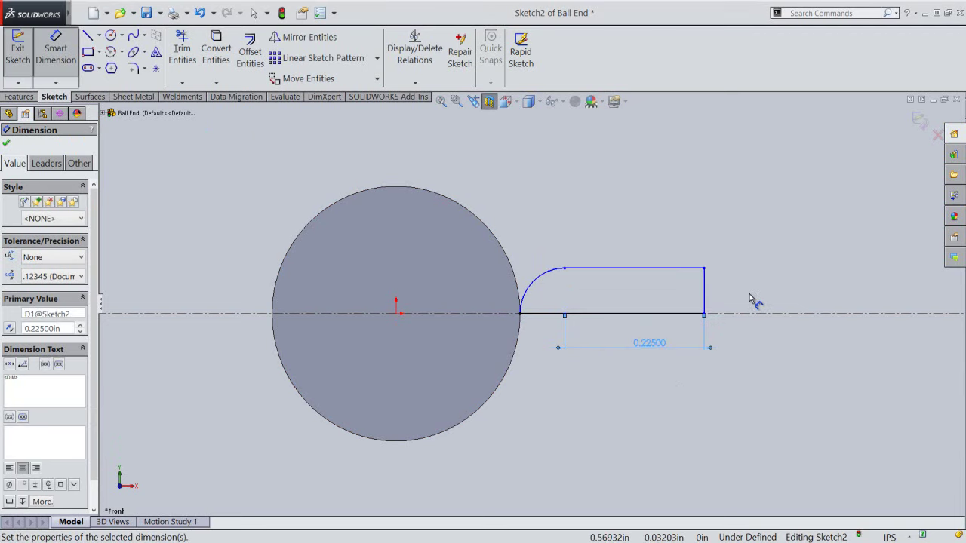
click(751, 299)
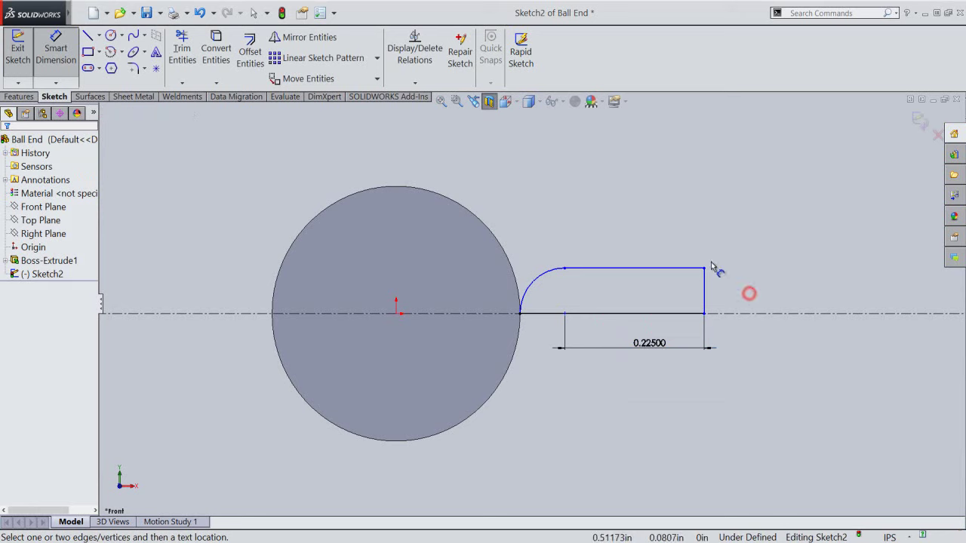
click(668, 270)
click(732, 313)
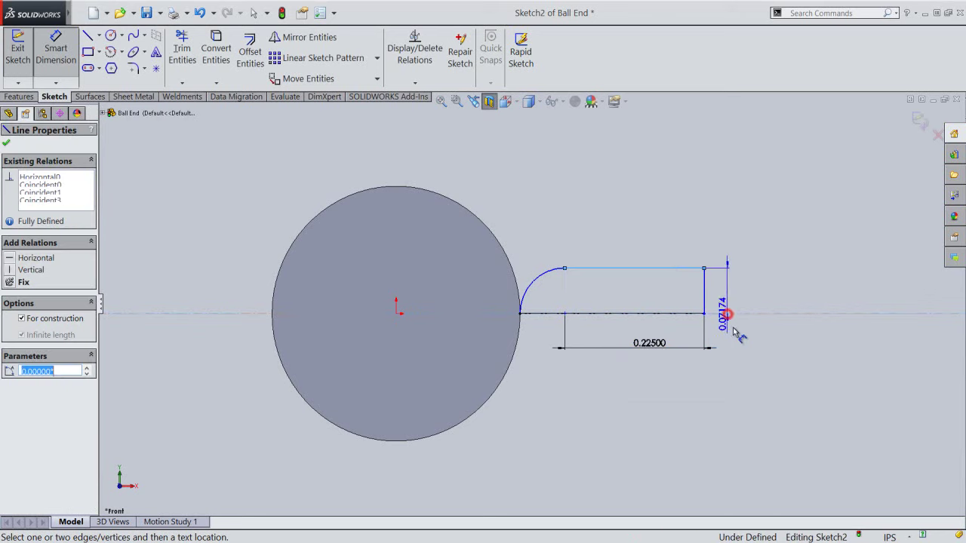
click(739, 388)
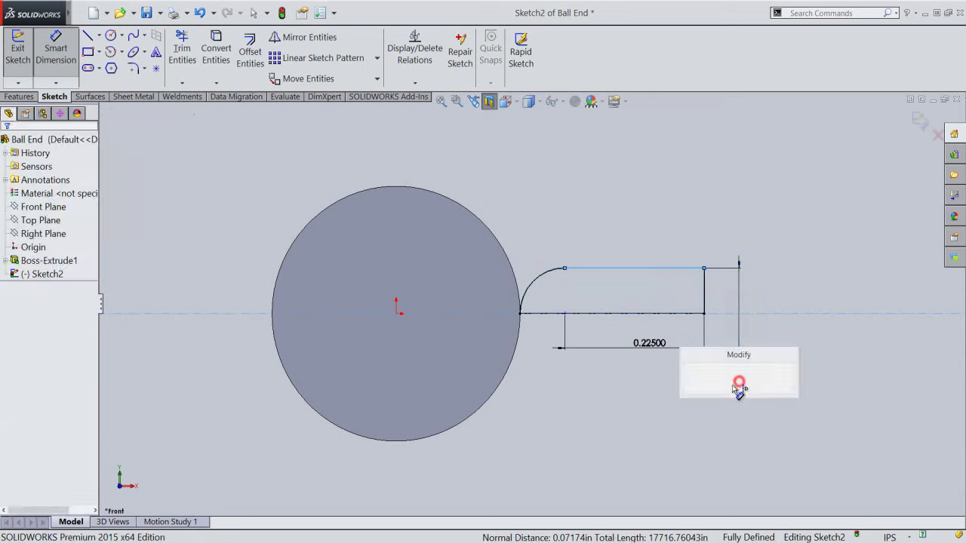
click(654, 355)
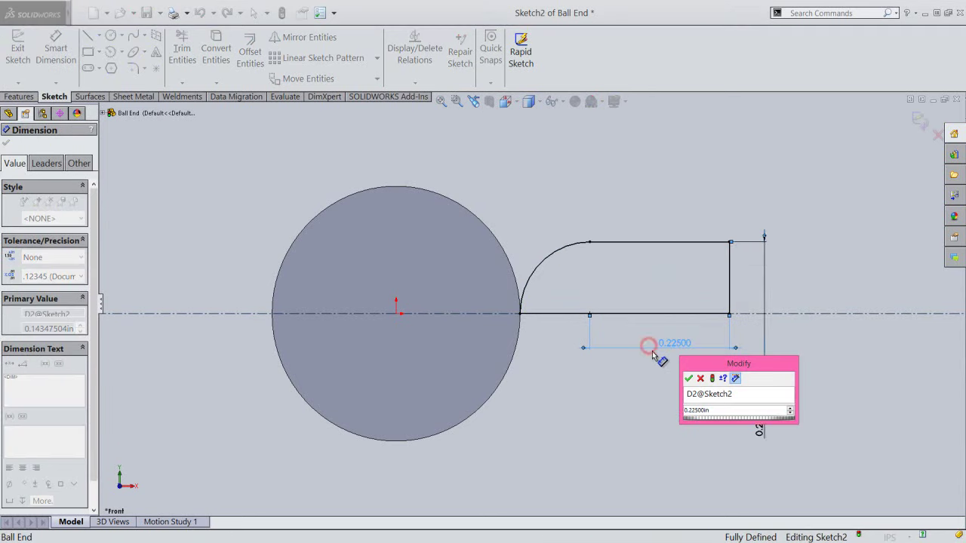
click(689, 379)
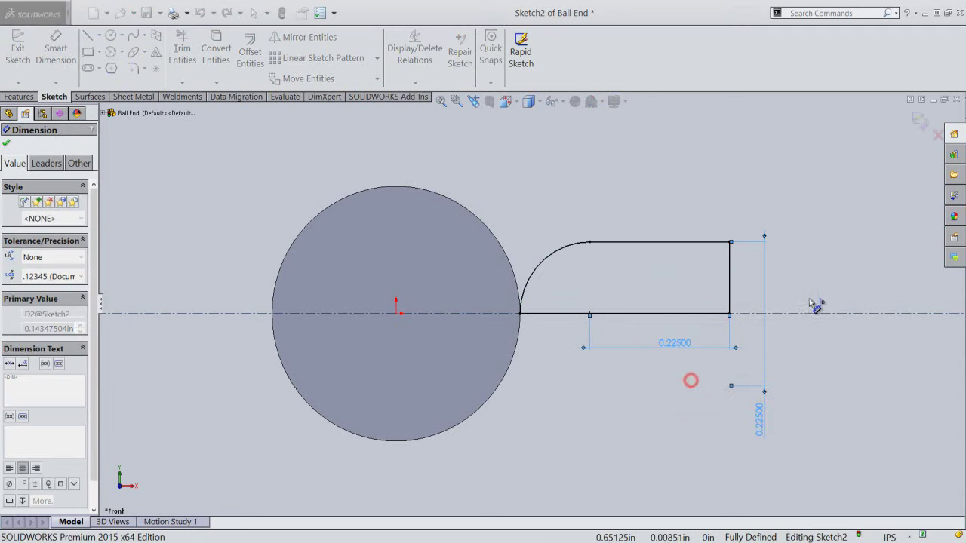
right_click(800, 184)
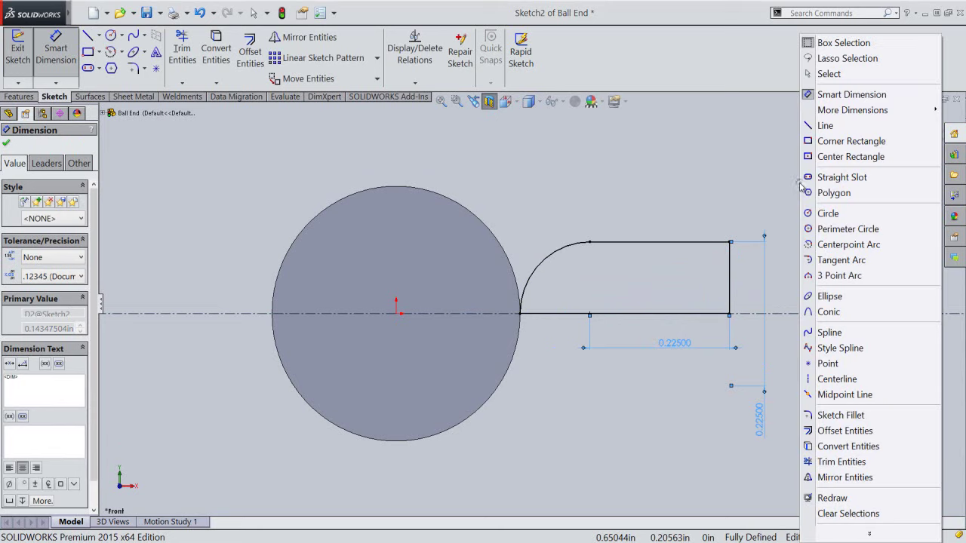
click(832, 73)
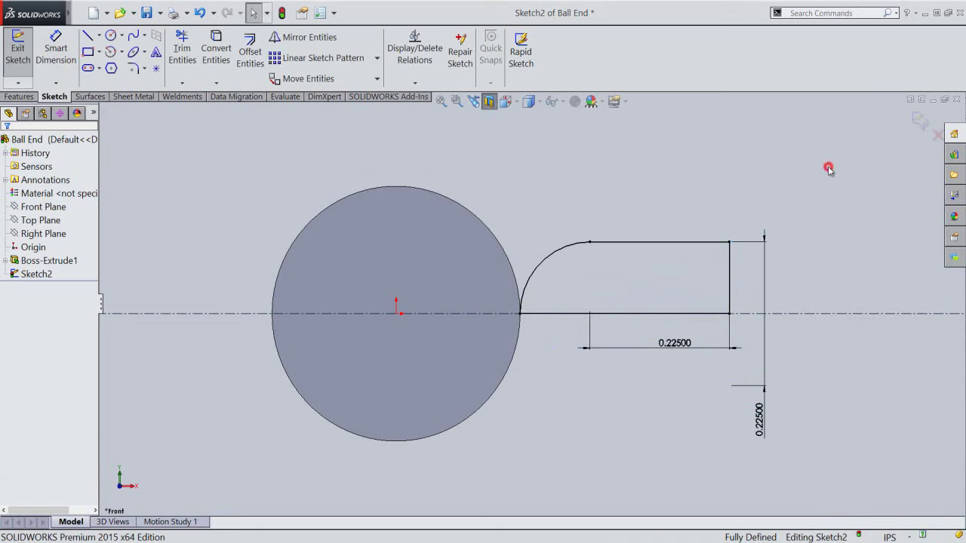
Exit Sketch2 and revolve it 360° about its centreline into the round-ended shaft, Revolve1
click(920, 121)
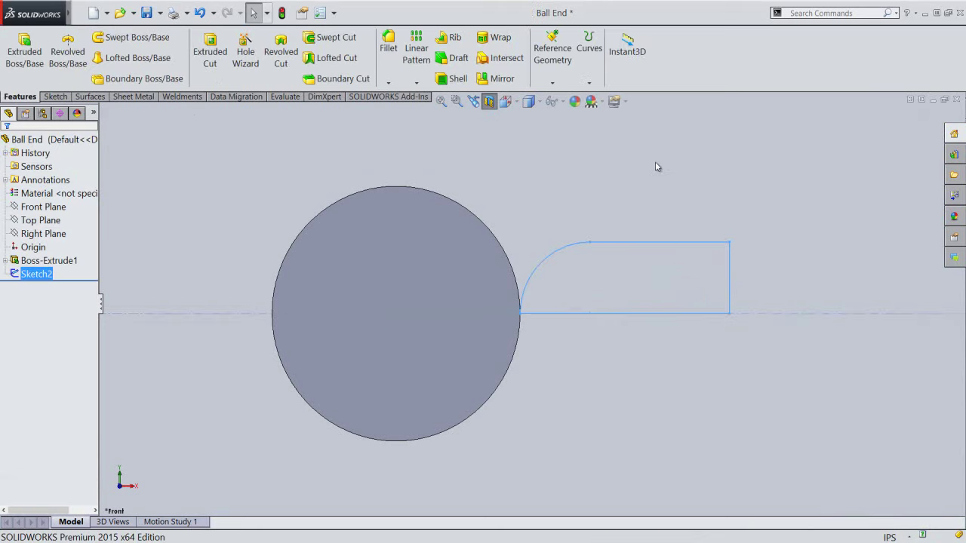
click(597, 169)
click(489, 106)
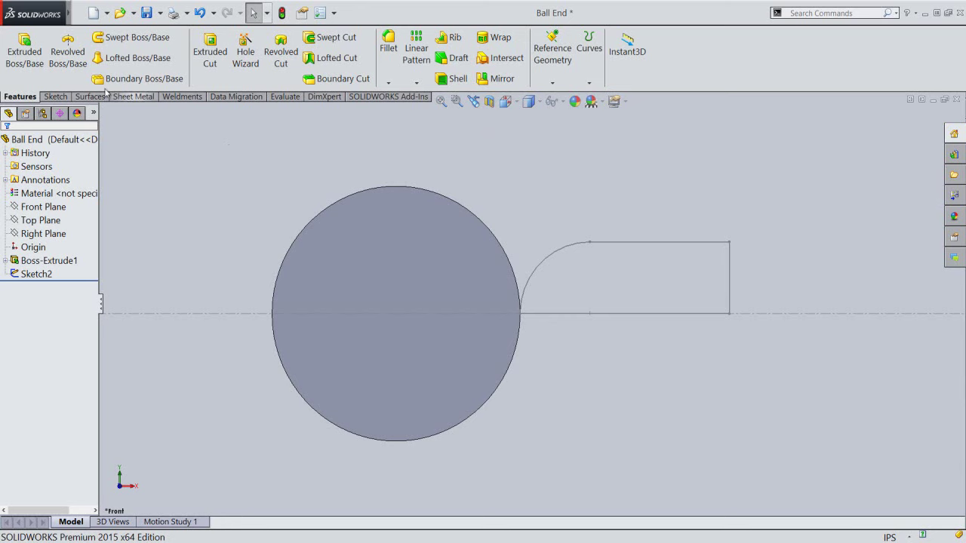
click(79, 76)
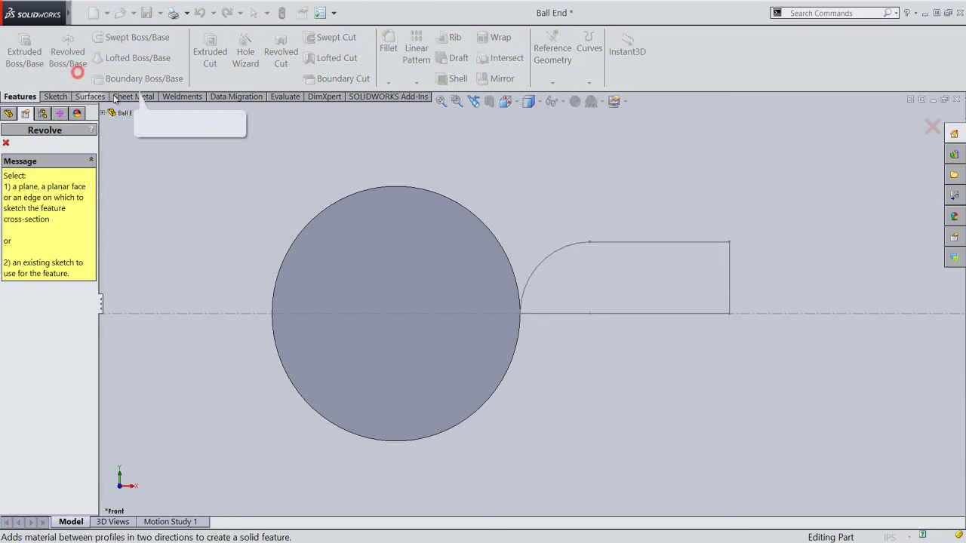
click(795, 311)
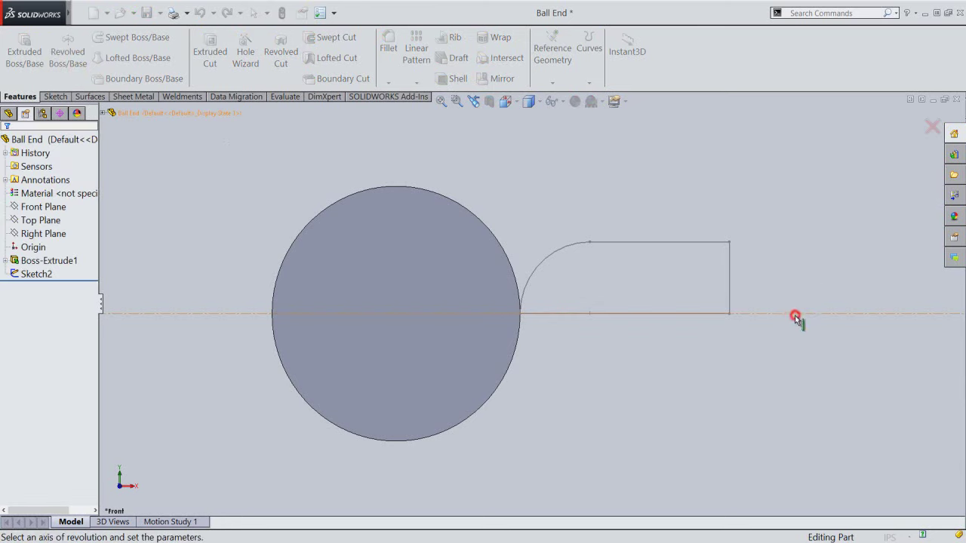
click(506, 102)
click(617, 201)
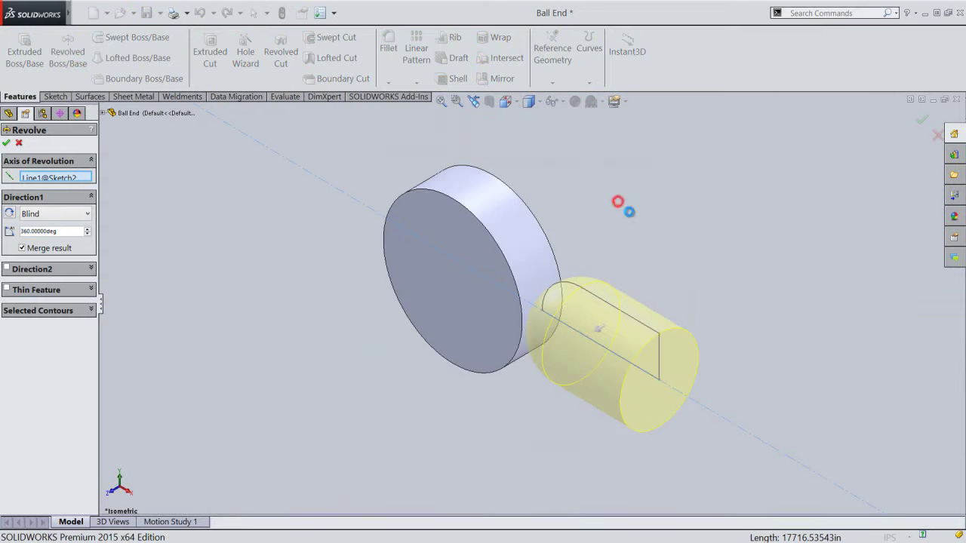
right_click(647, 192)
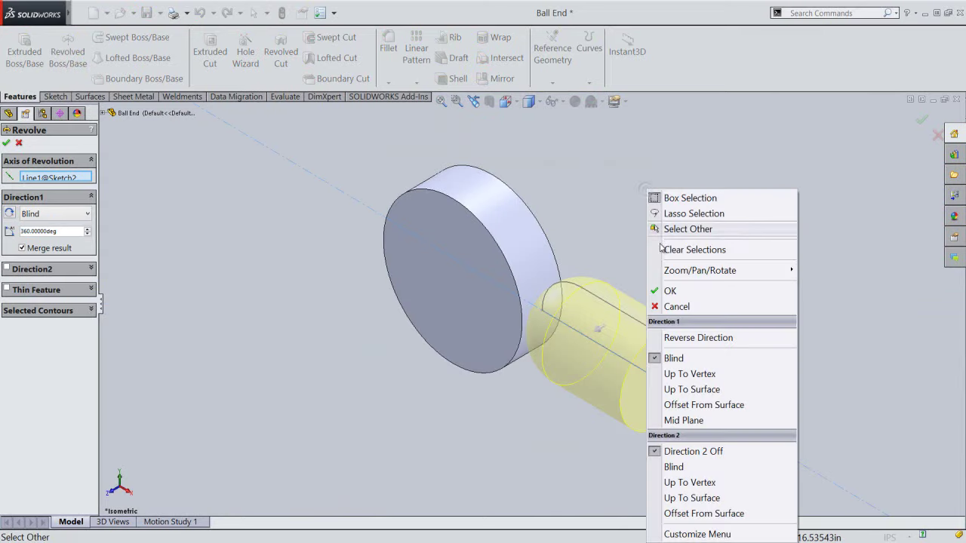
click(670, 290)
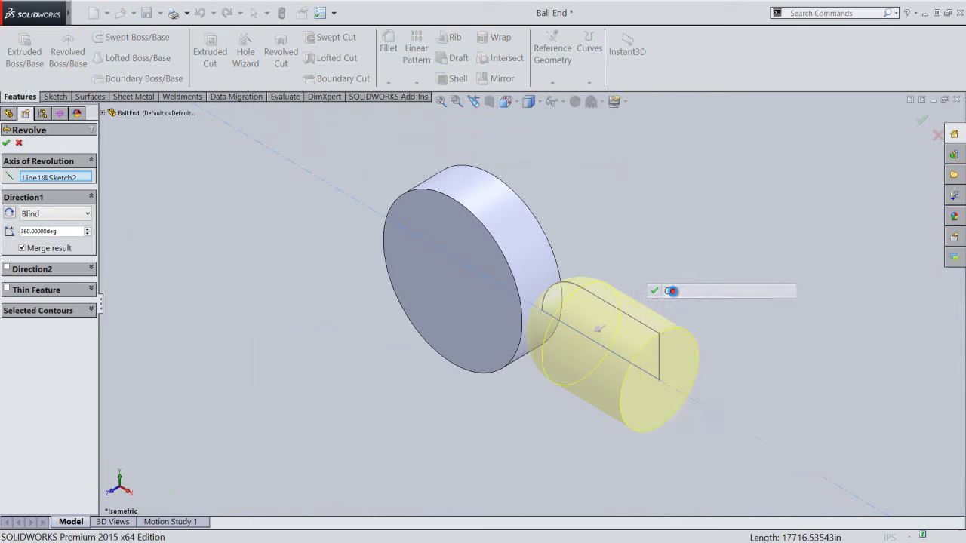
click(583, 206)
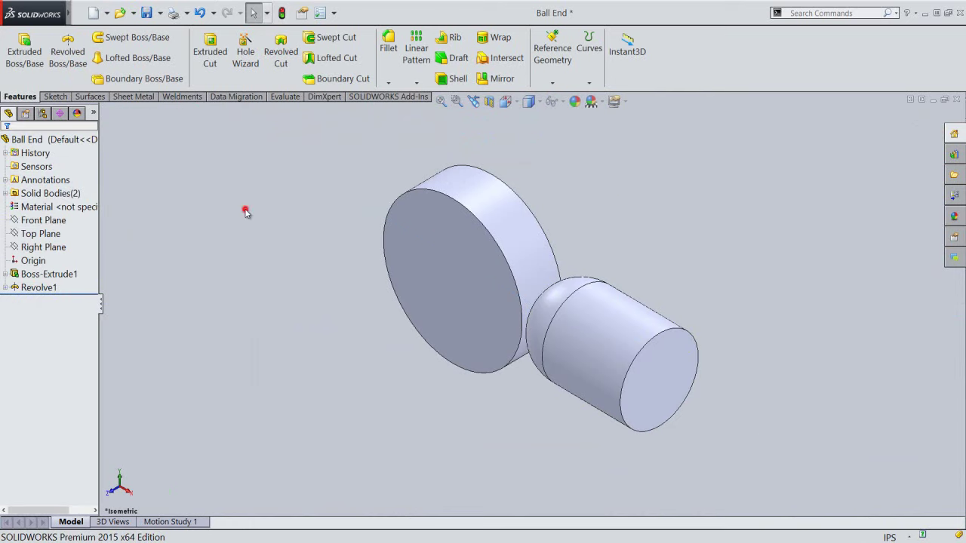
Open Sketch3 on the Front Plane and view the disk and shaft from the front
click(55, 221)
click(58, 207)
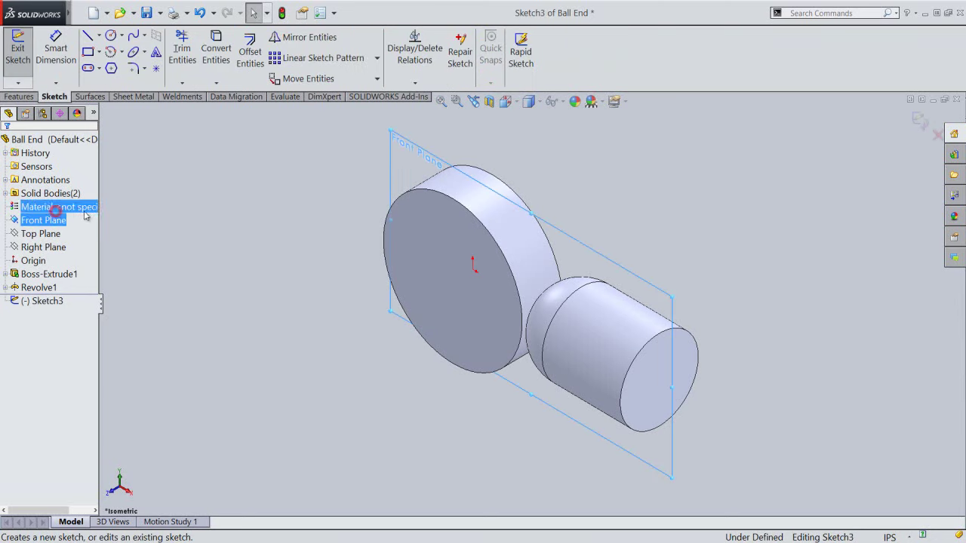
click(489, 101)
click(506, 101)
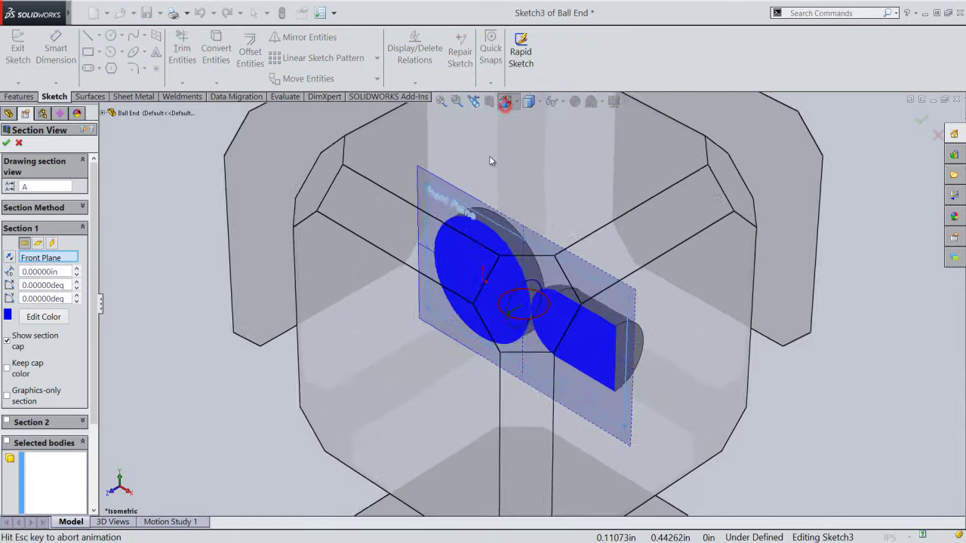
click(458, 311)
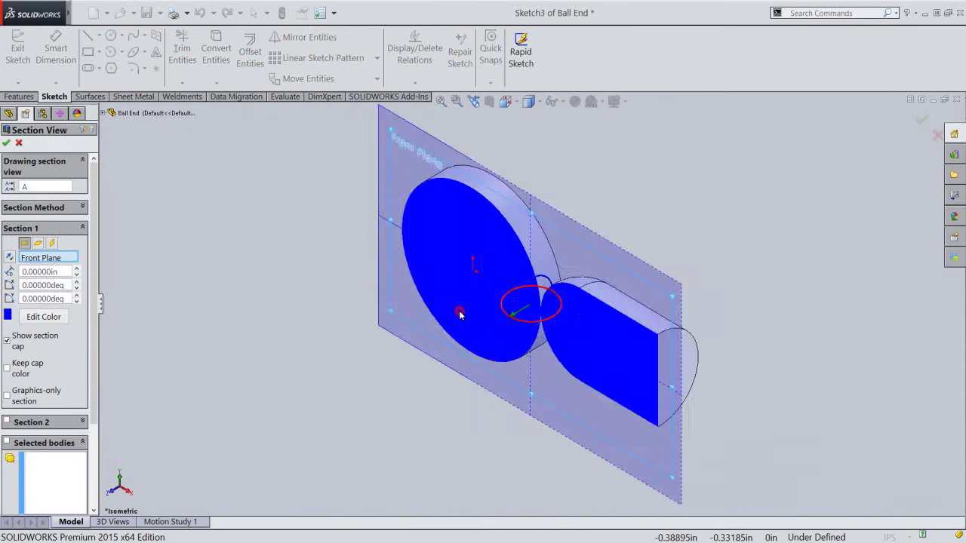
right_click(610, 153)
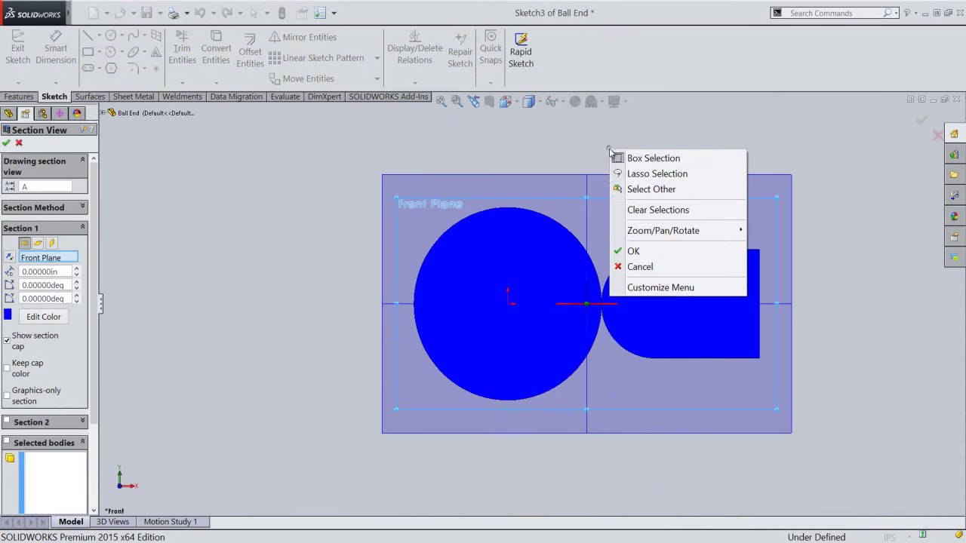
click(632, 251)
click(675, 168)
click(263, 173)
click(215, 82)
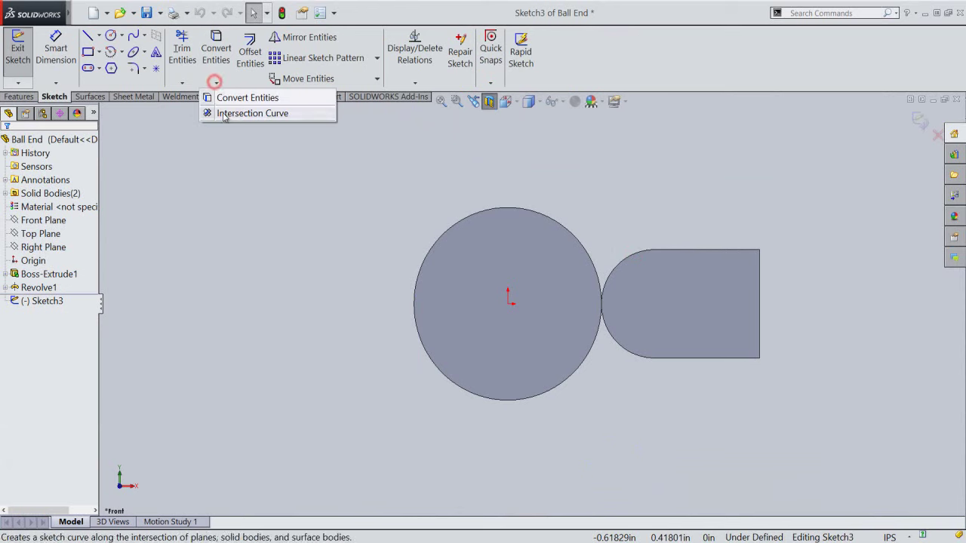
Create intersection curves from the disk rim, ball-end and shaft faces
click(224, 115)
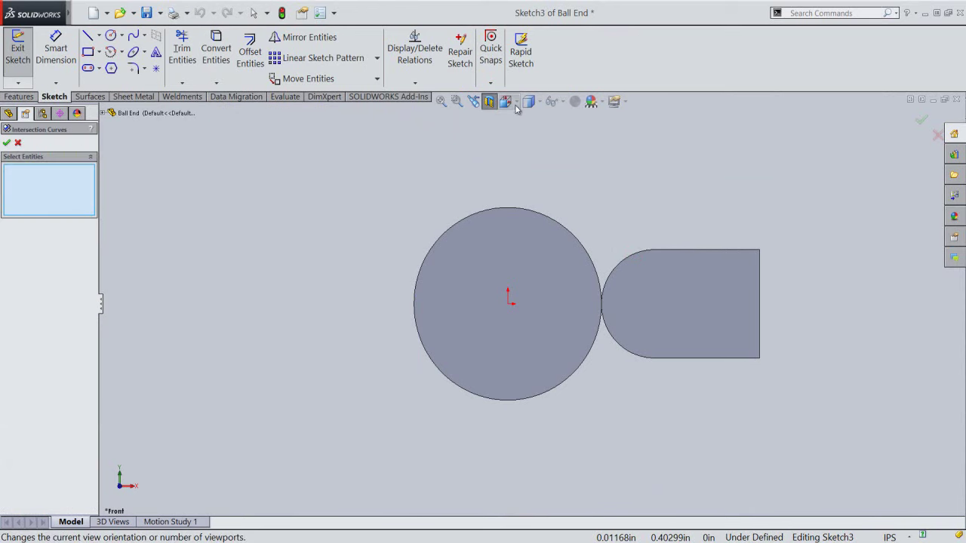
click(528, 101)
click(632, 208)
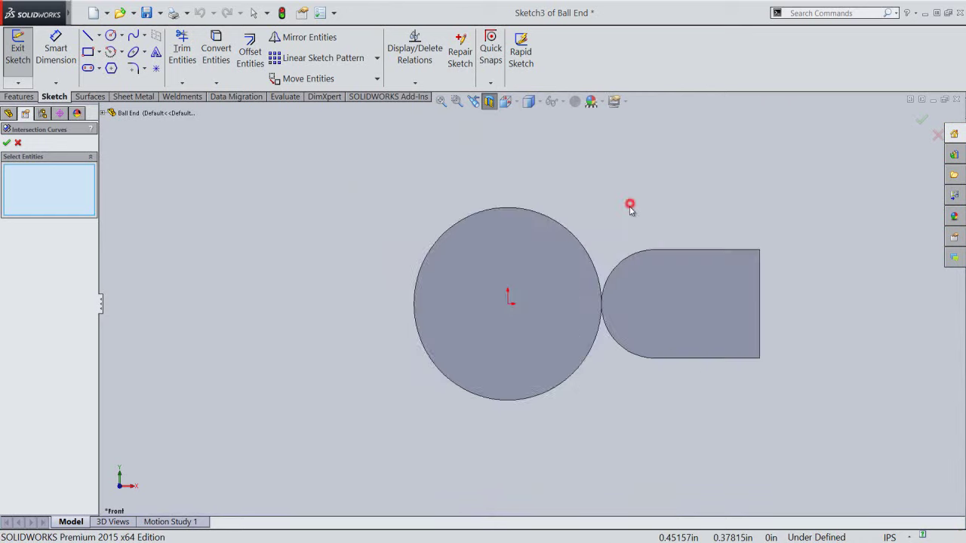
click(519, 215)
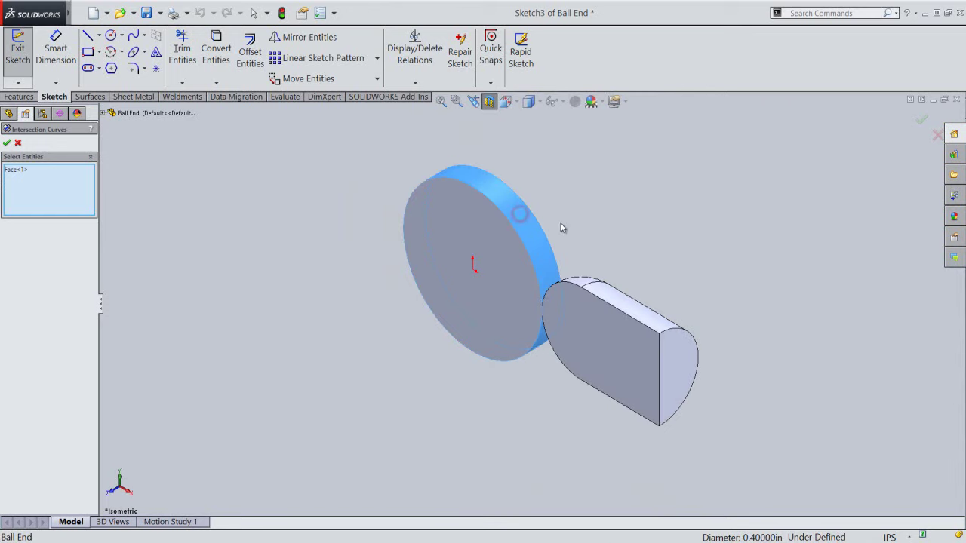
click(570, 280)
click(607, 290)
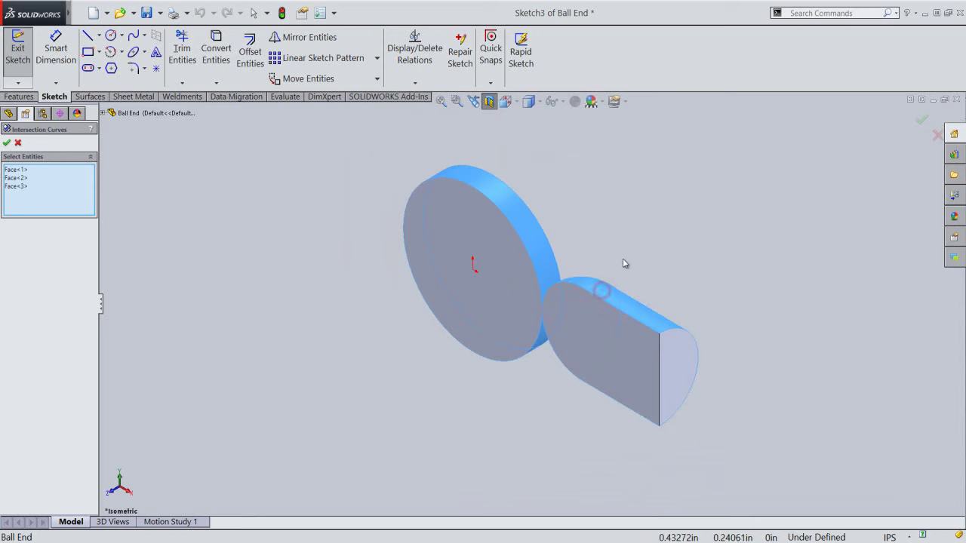
right_click(572, 221)
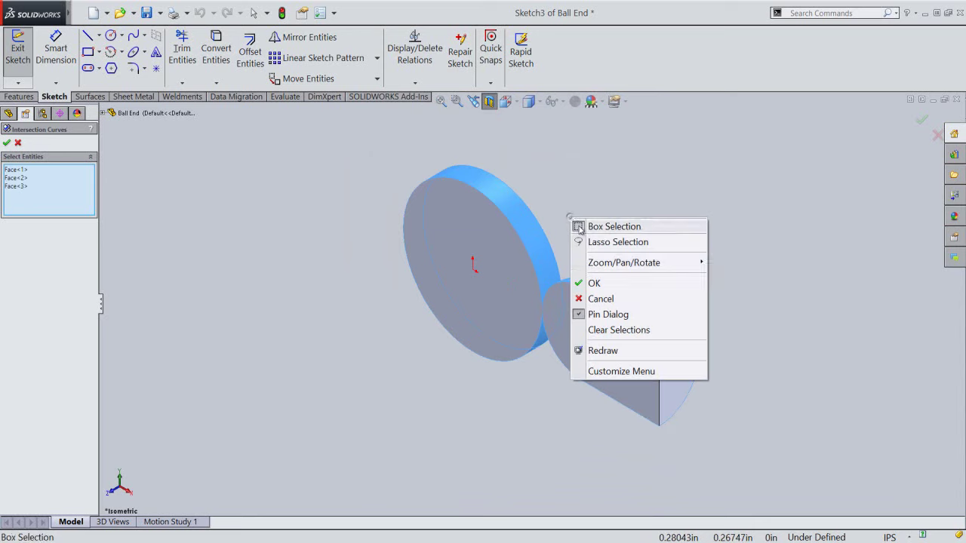
click(600, 282)
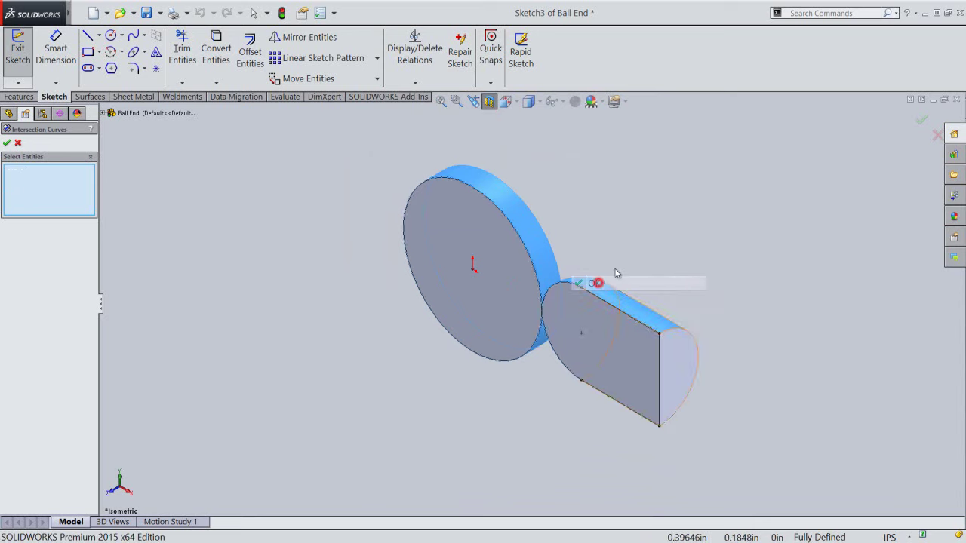
right_click(633, 232)
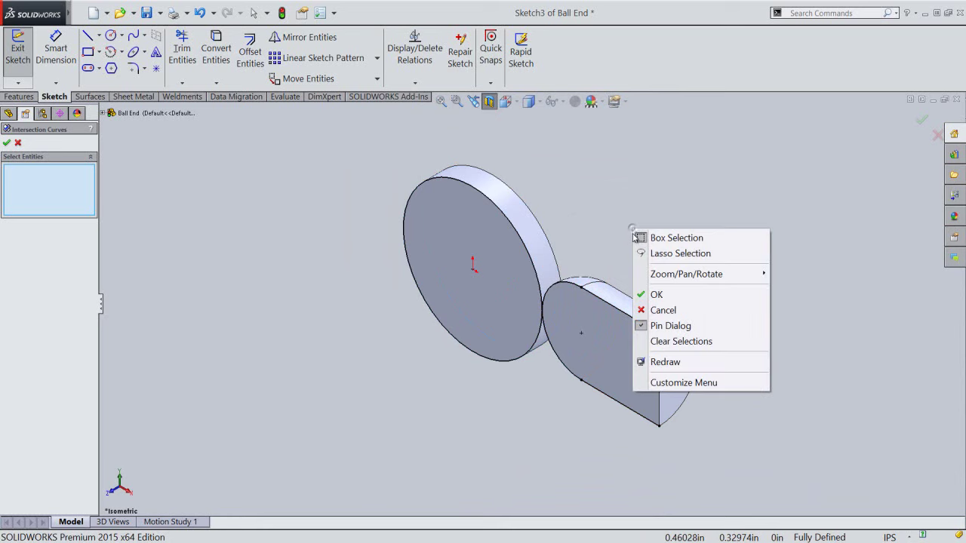
click(654, 302)
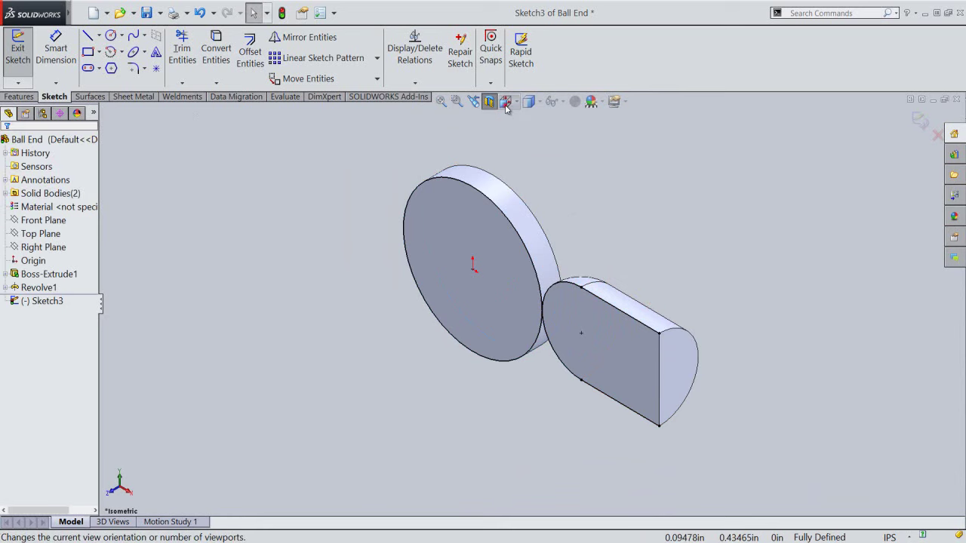
In Front view, select the projected ball-and-shaft outline and start a centerline
click(506, 108)
click(455, 308)
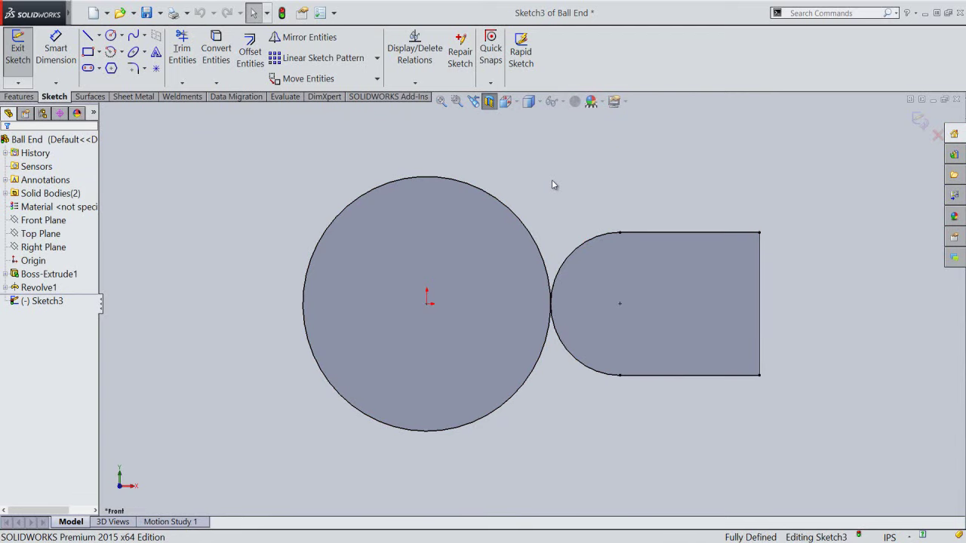
drag(550, 193, 824, 411)
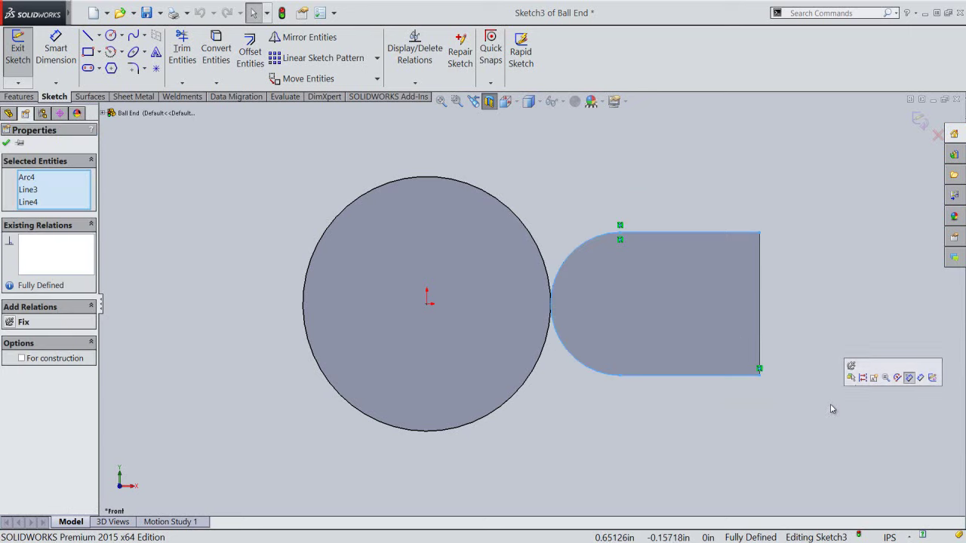
click(863, 380)
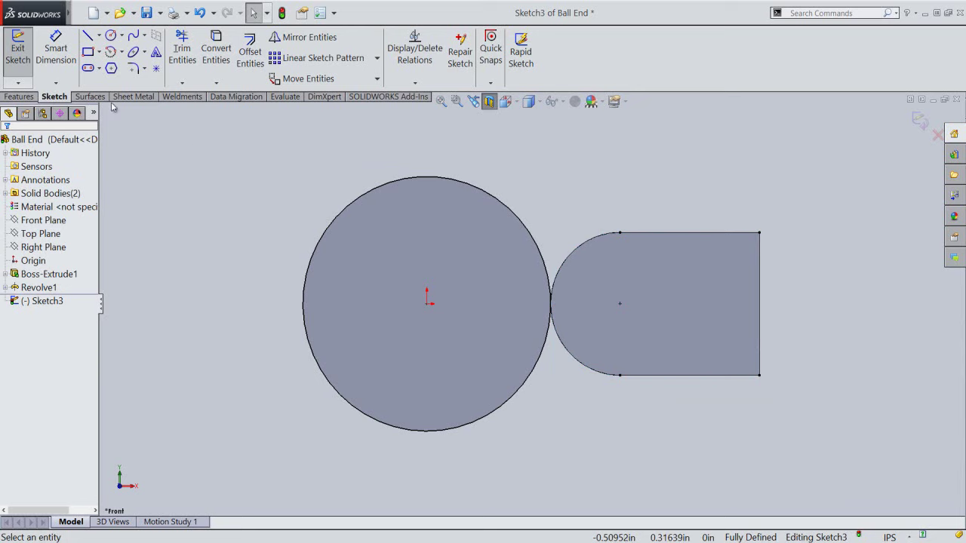
click(98, 36)
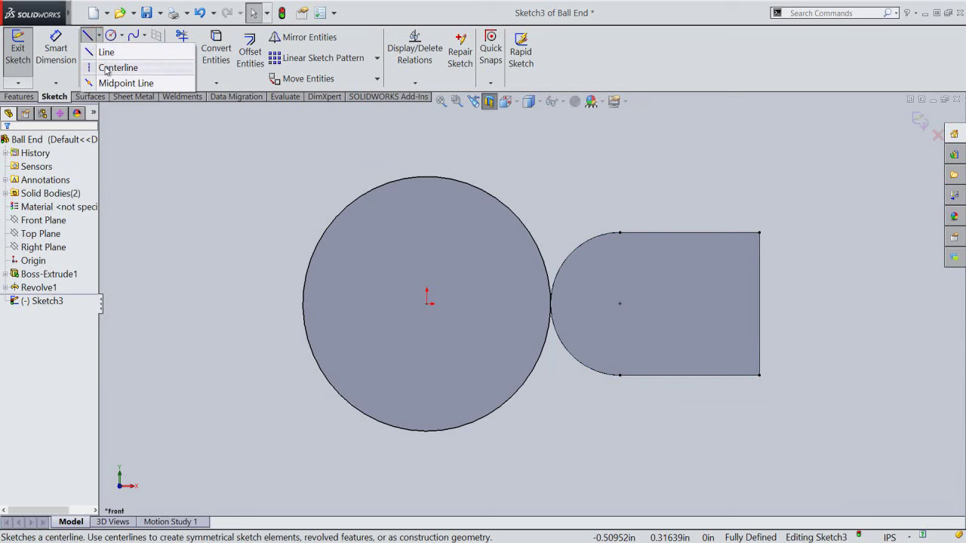
click(107, 67)
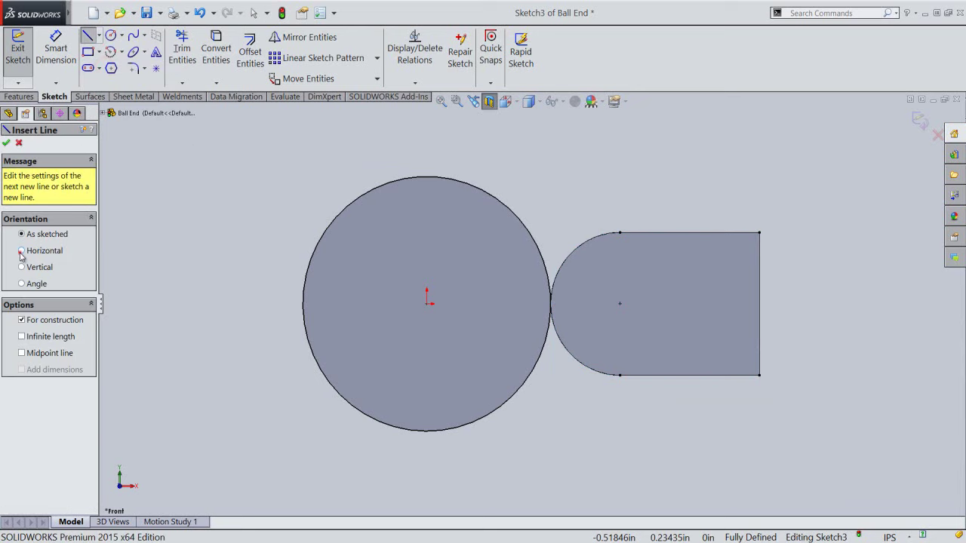
Place a horizontal, infinite-length construction centerline through the disk centre
click(21, 254)
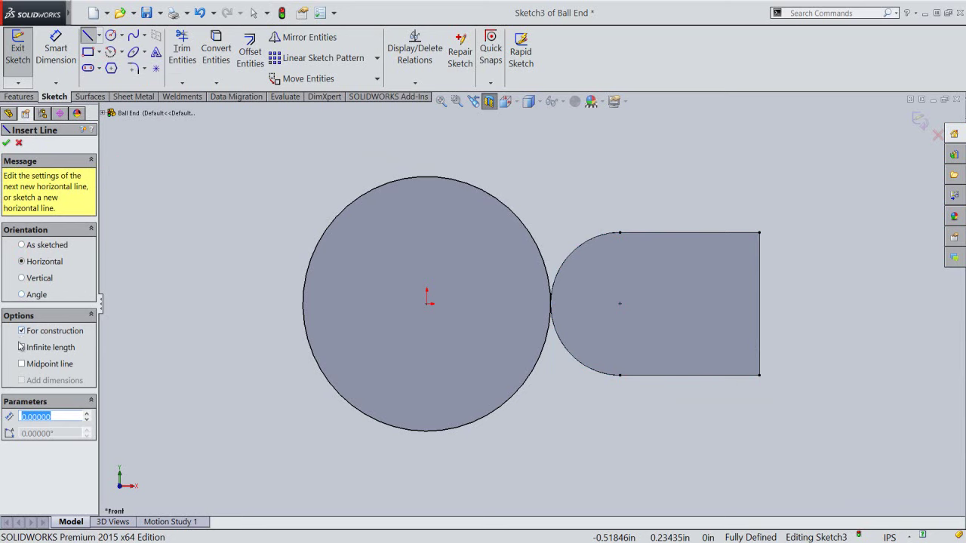
click(21, 348)
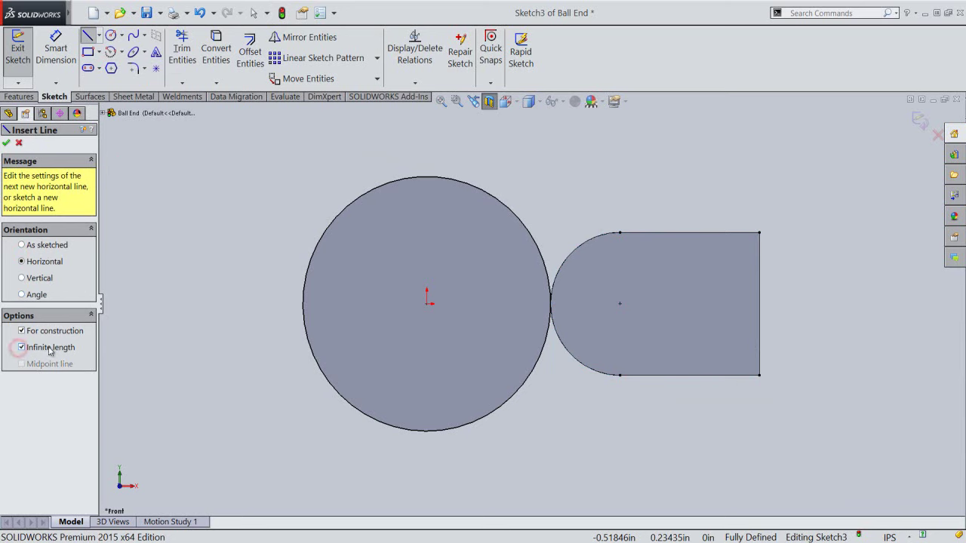
click(427, 303)
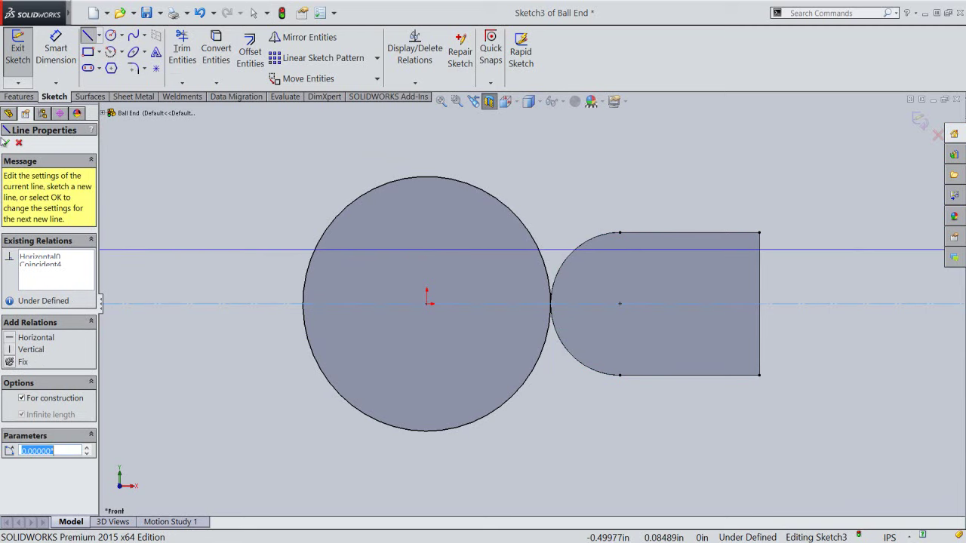
click(6, 143)
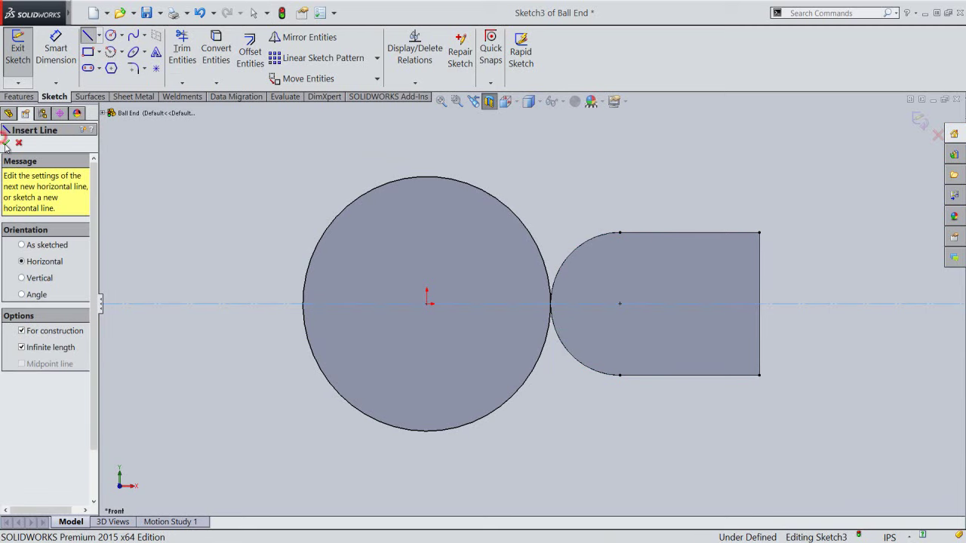
Draw a vertical line in the shaft and join its ends to the disk rim with two slanted lines
click(22, 245)
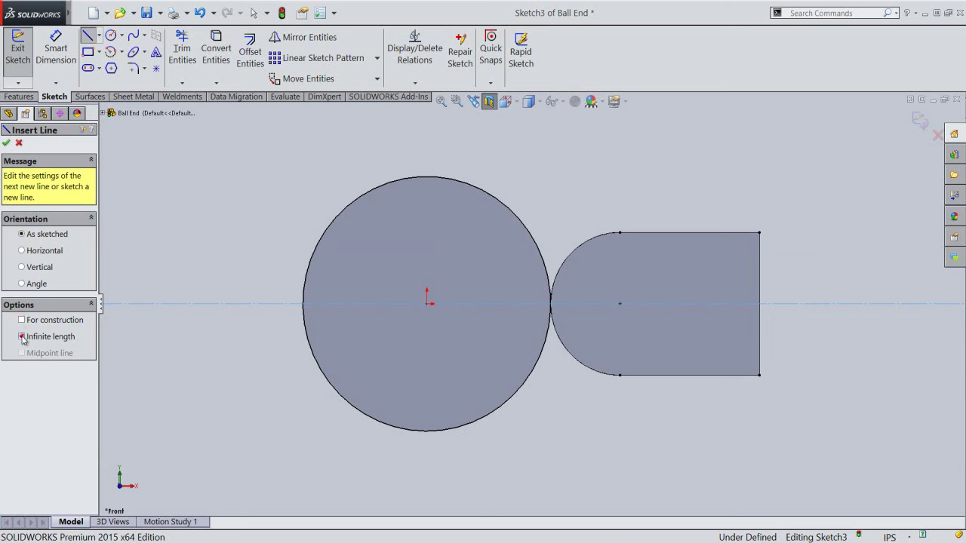
click(22, 337)
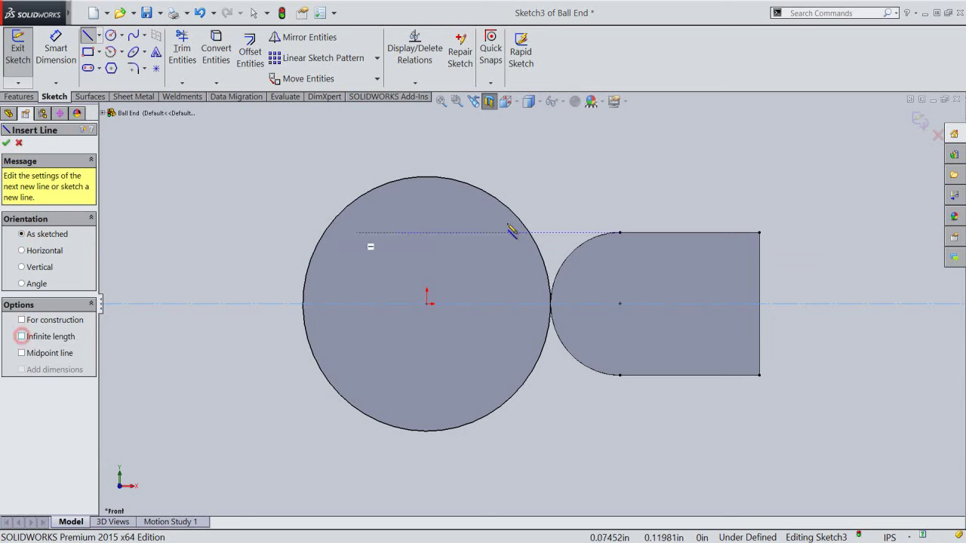
click(703, 273)
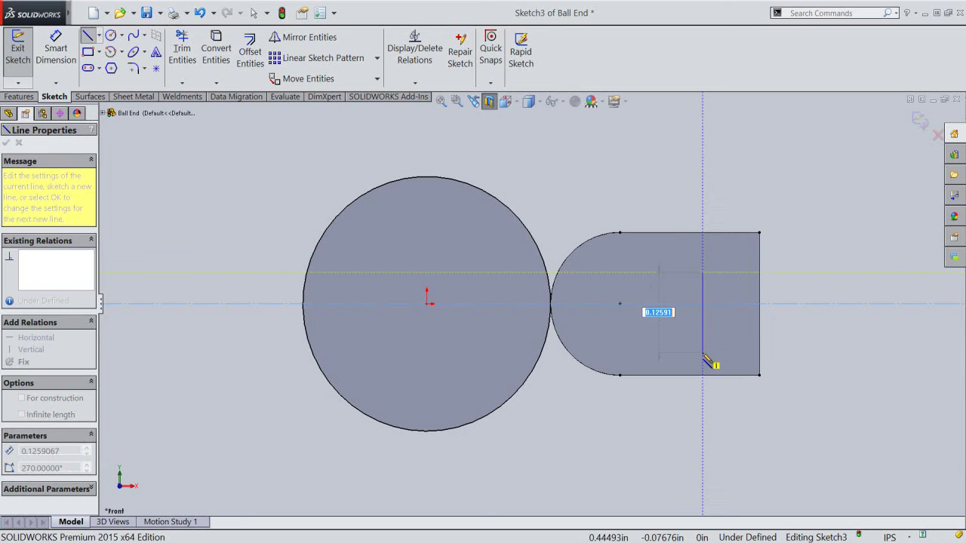
click(702, 353)
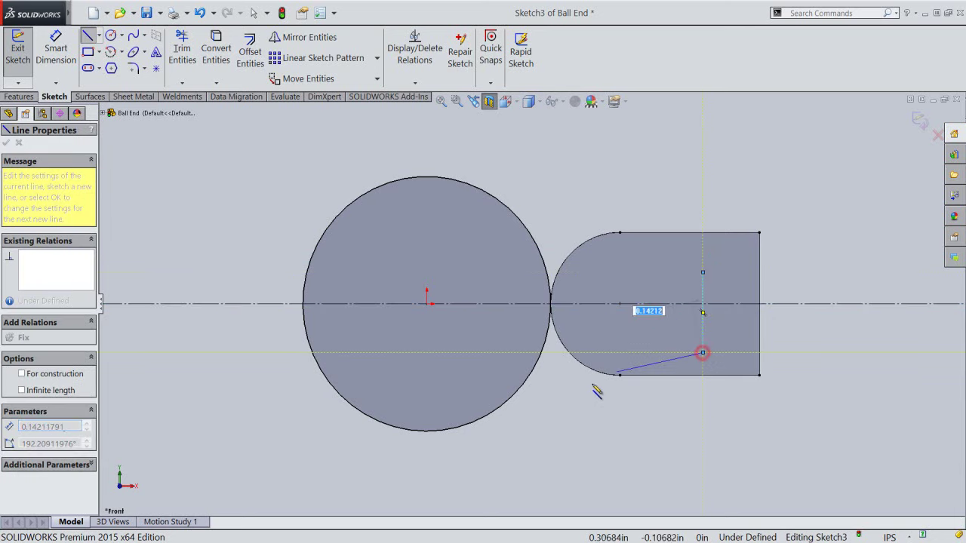
click(501, 406)
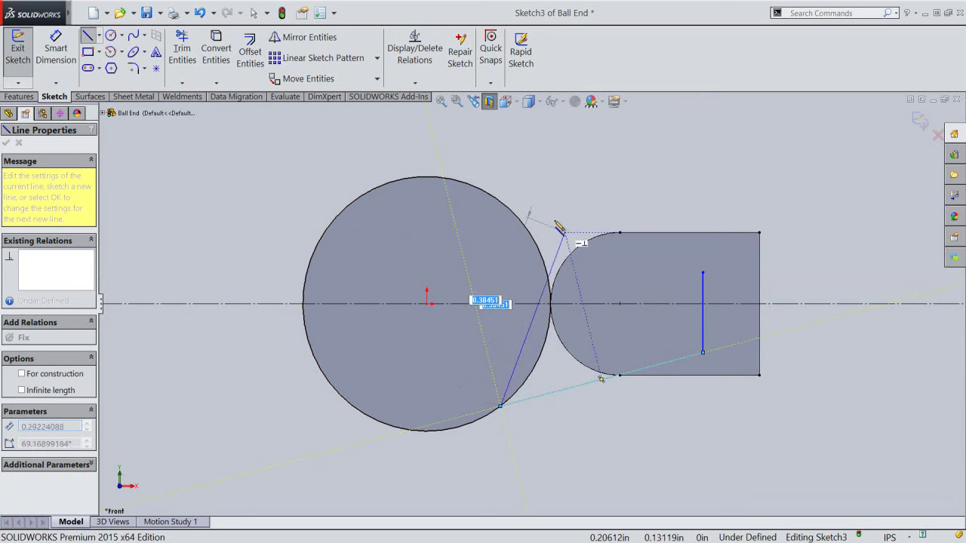
key(Escape)
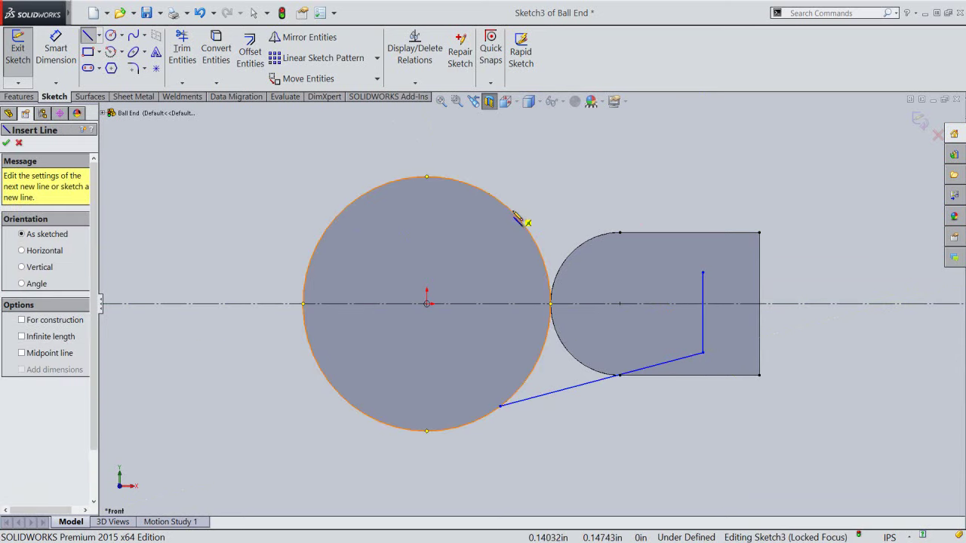
click(511, 211)
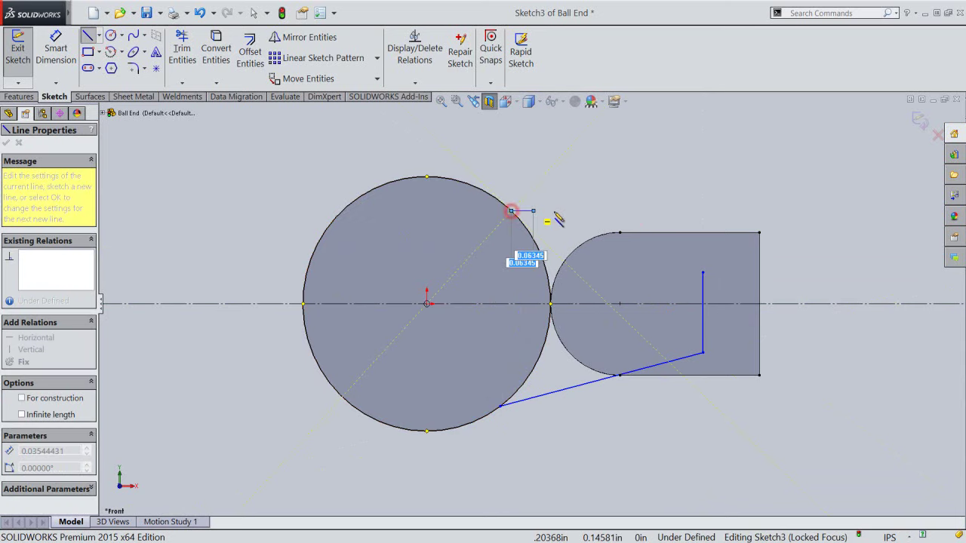
click(702, 272)
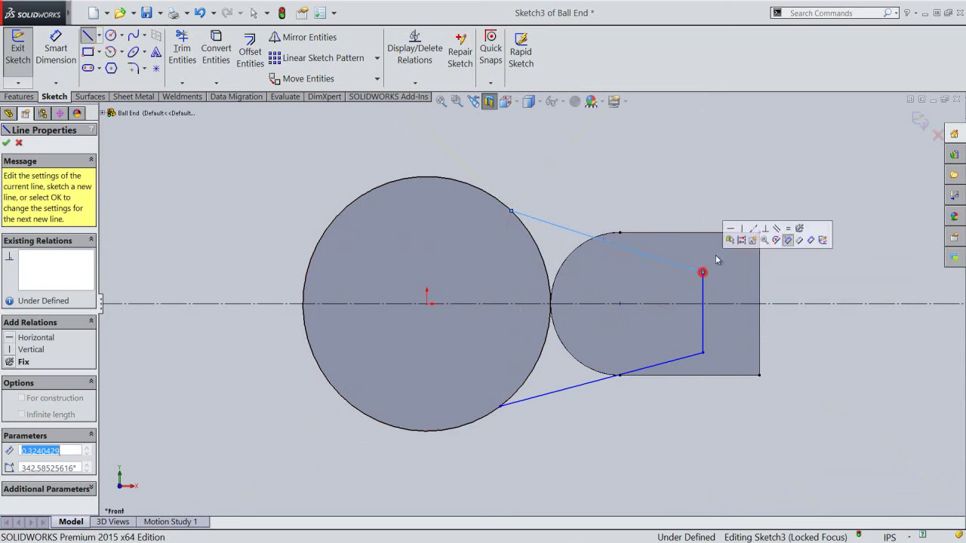
right_click(708, 167)
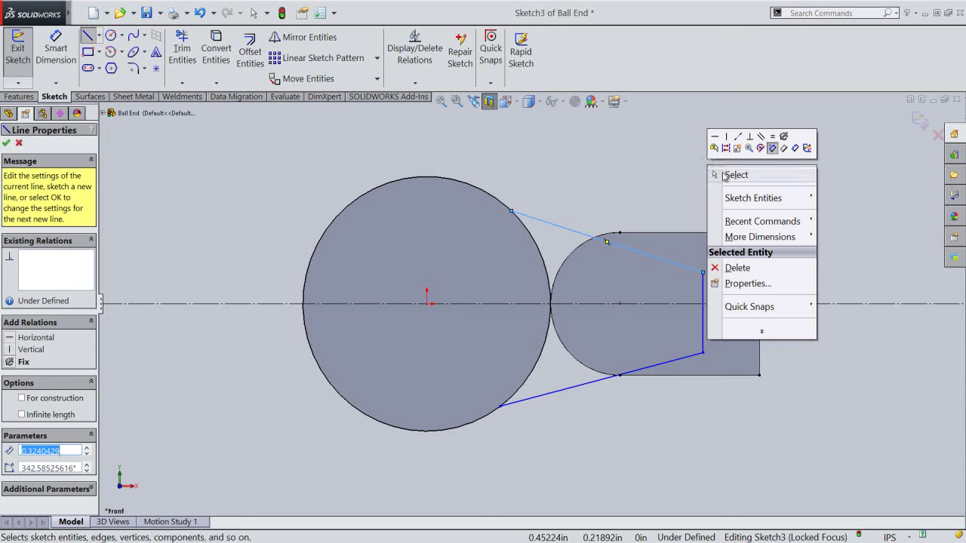
click(723, 175)
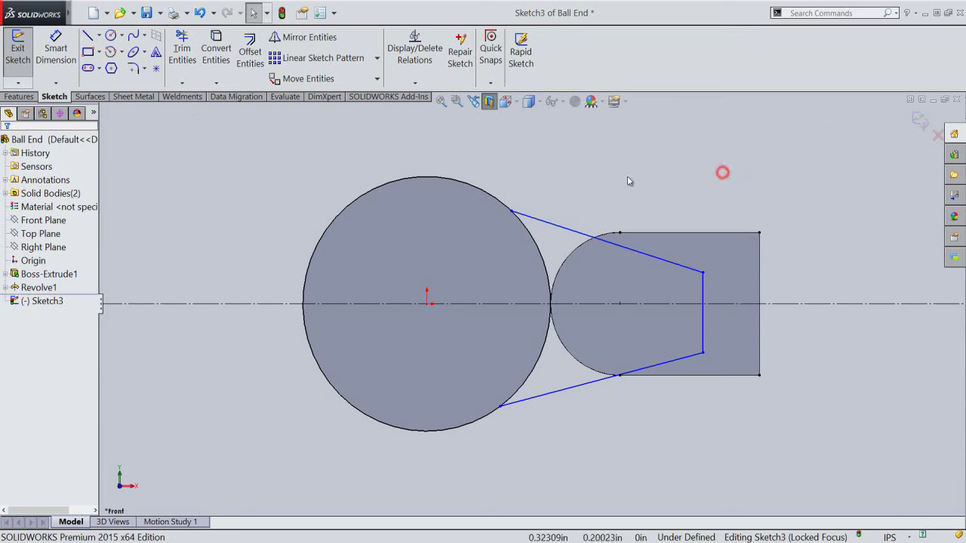
Make the two slanted lines symmetric about the horizontal centerline
click(567, 234)
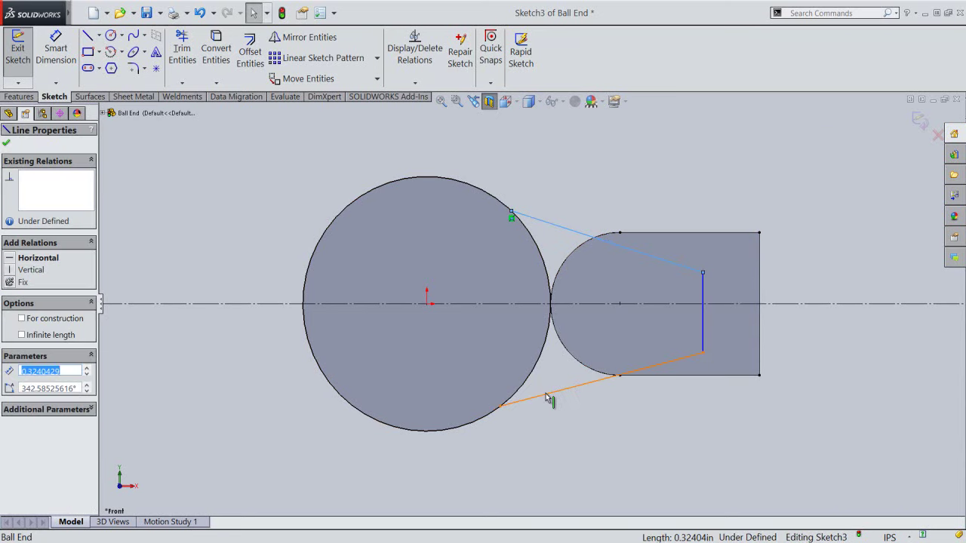
ctrl+click(546, 394)
ctrl+click(518, 305)
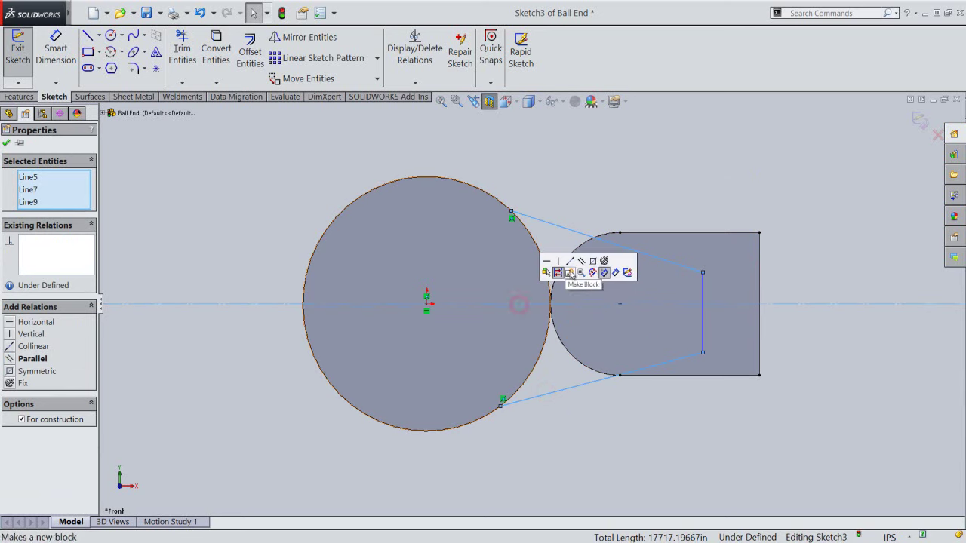
click(594, 271)
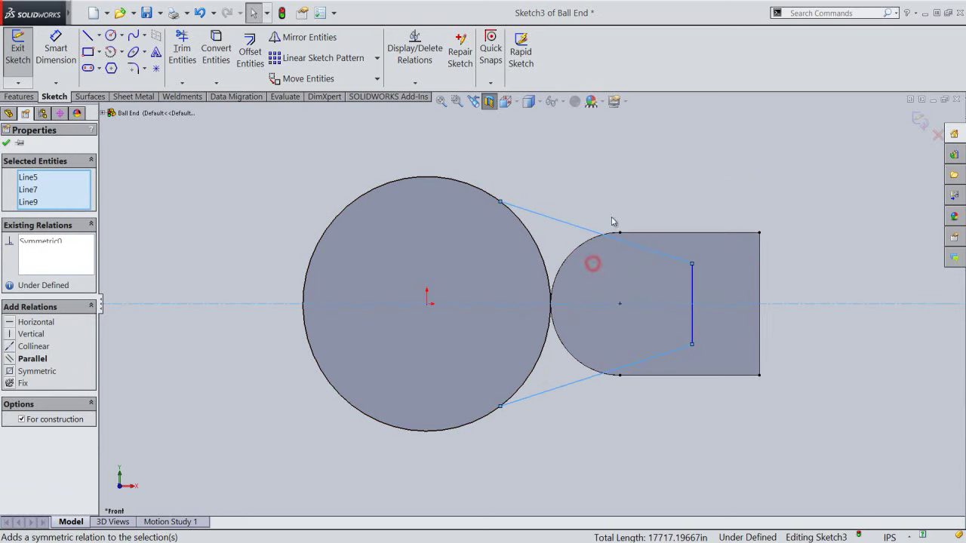
click(615, 180)
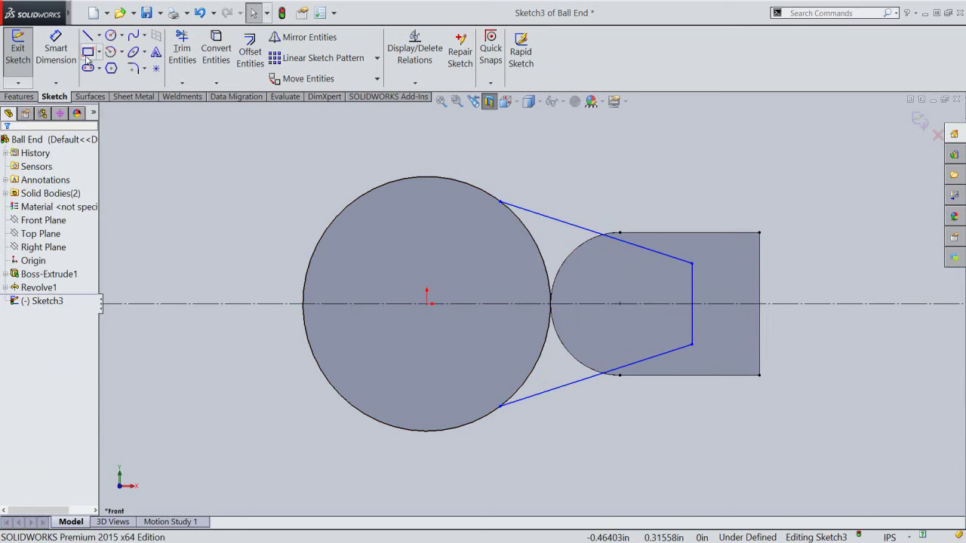
Dimension the vertical shaft line to a length of 0.13750 in
click(55, 49)
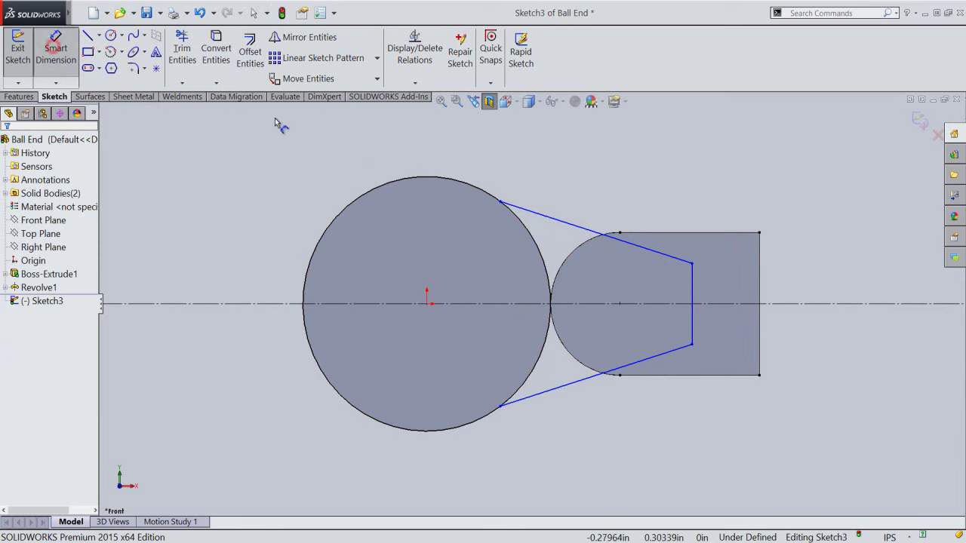
click(695, 288)
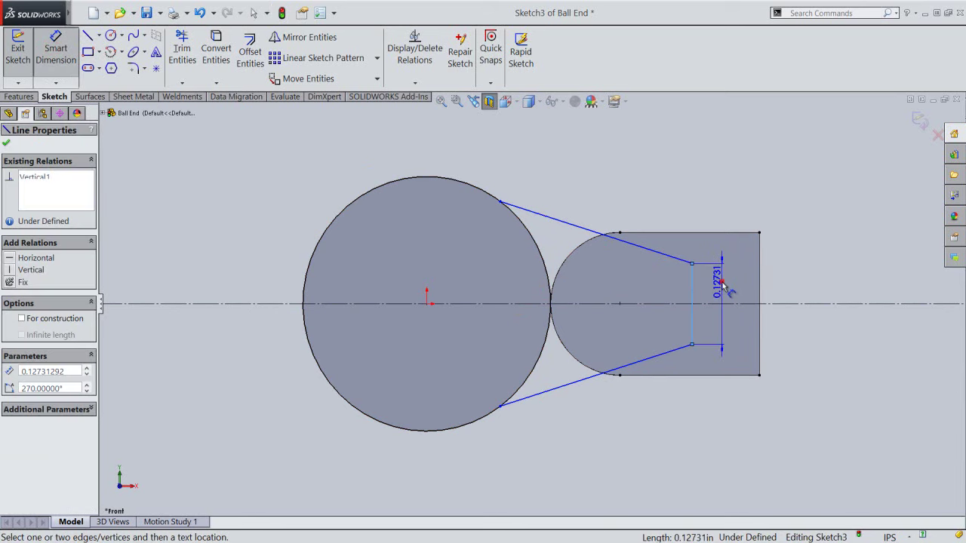
click(723, 284)
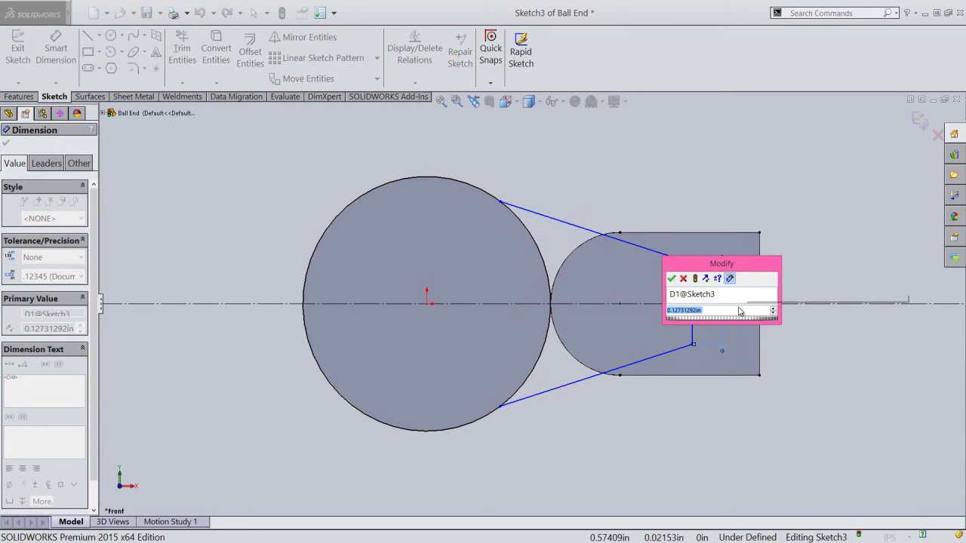
text(.1375)
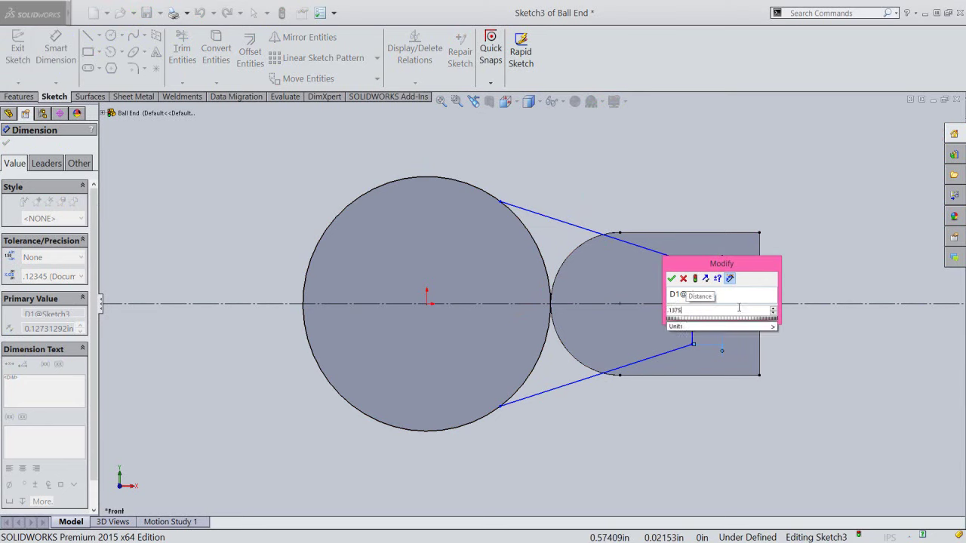
key(Return)
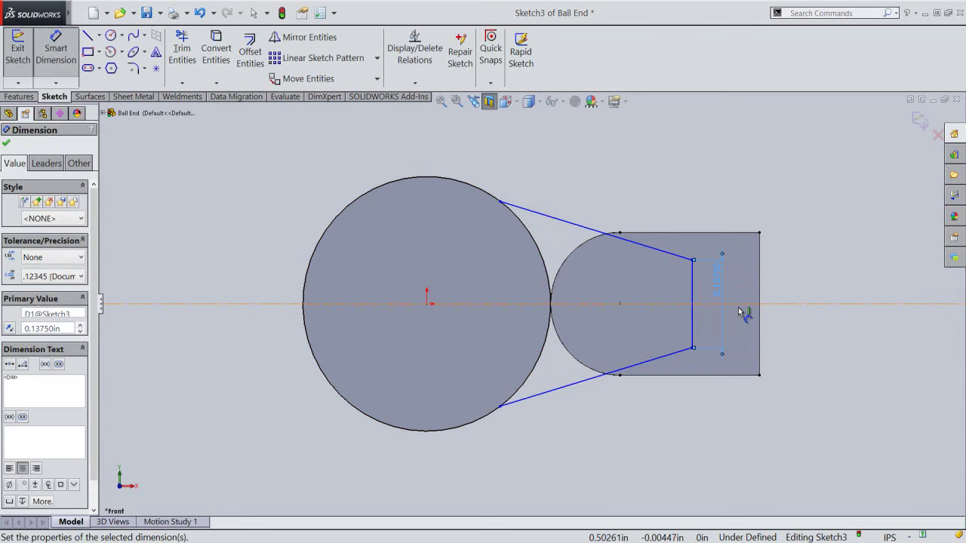
click(798, 266)
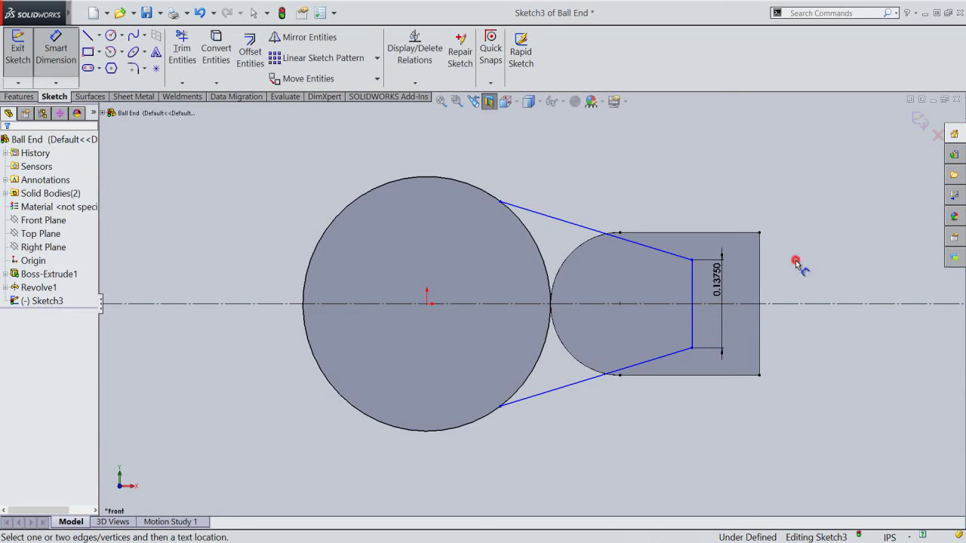
Dimension the horizontal distance from the disk centre to the vertical line as 0.39610 in
click(427, 303)
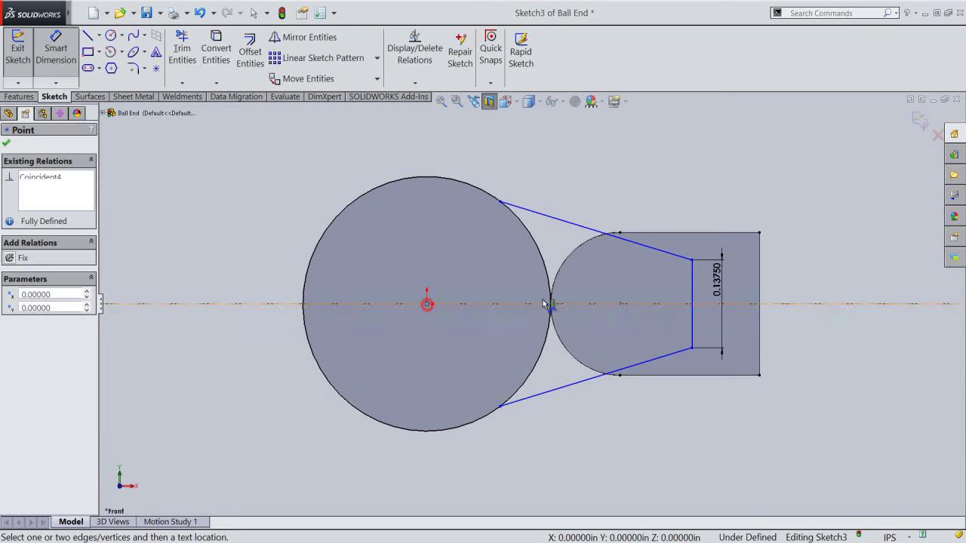
click(692, 298)
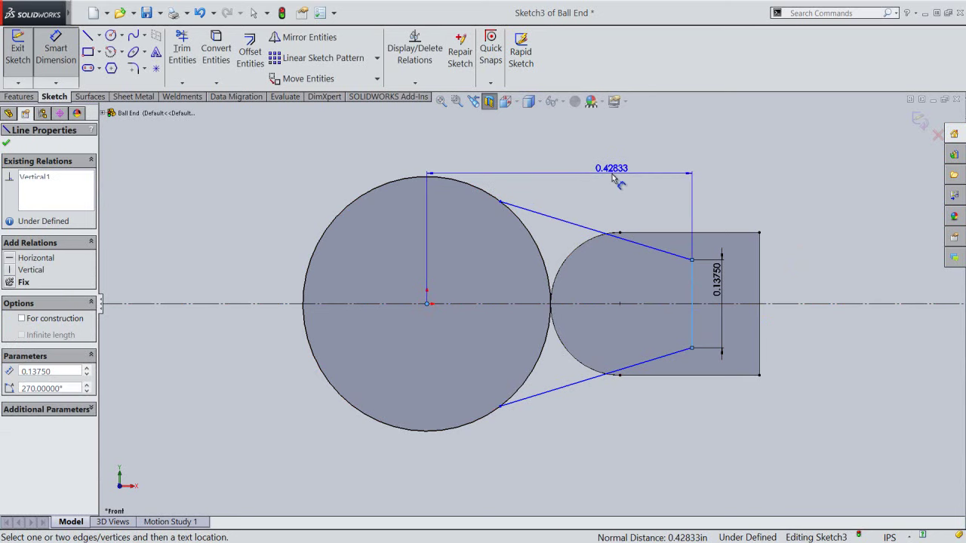
click(613, 175)
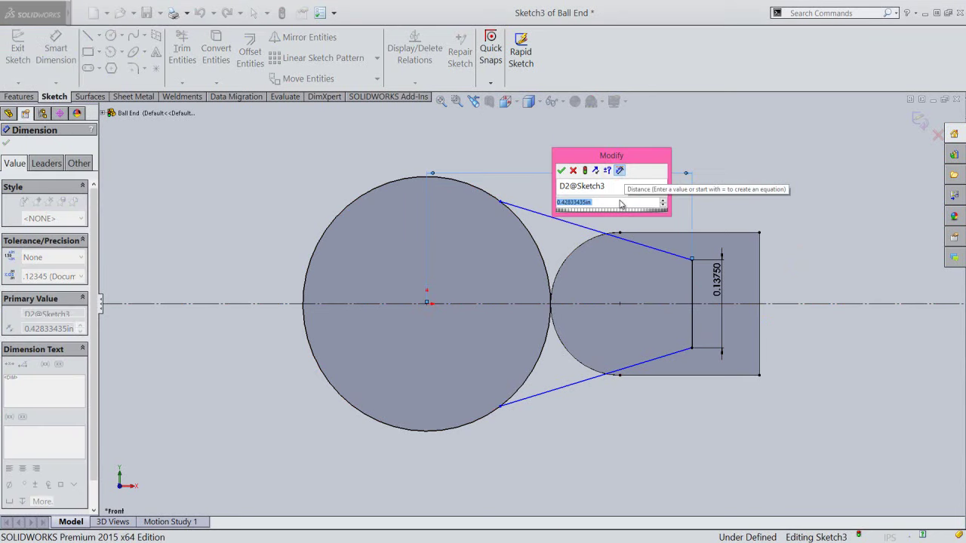
text(3961)
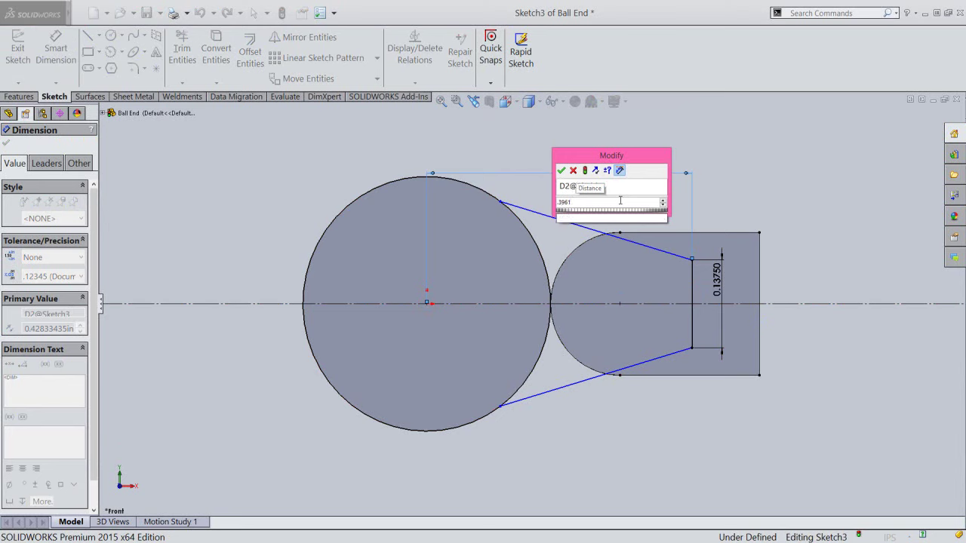
key(Return)
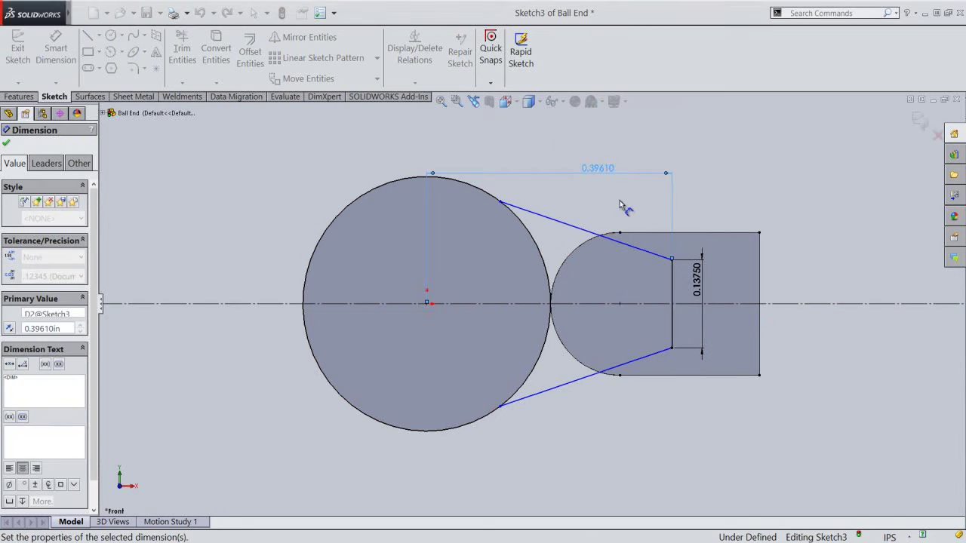
click(610, 194)
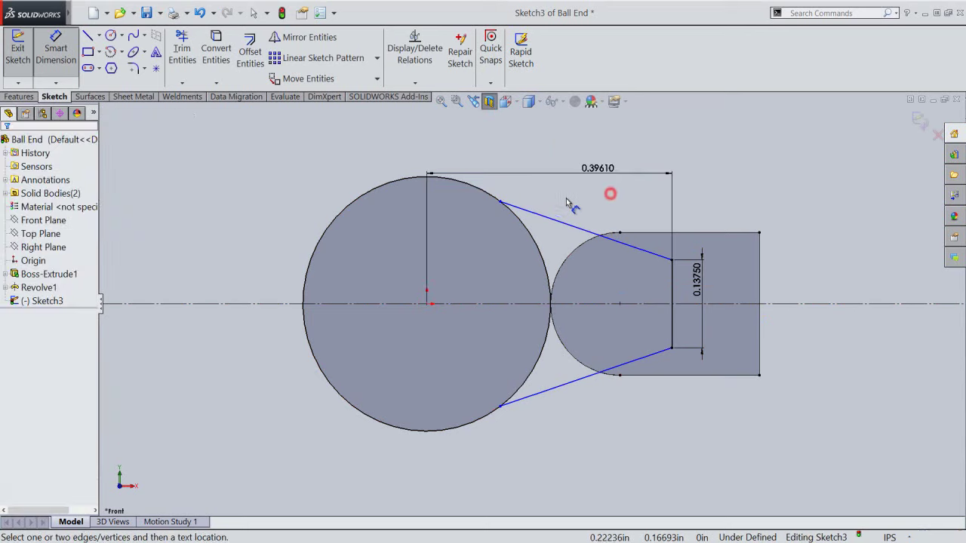
Set the vertical distance between the two rim endpoints to 0.3154 in
click(499, 203)
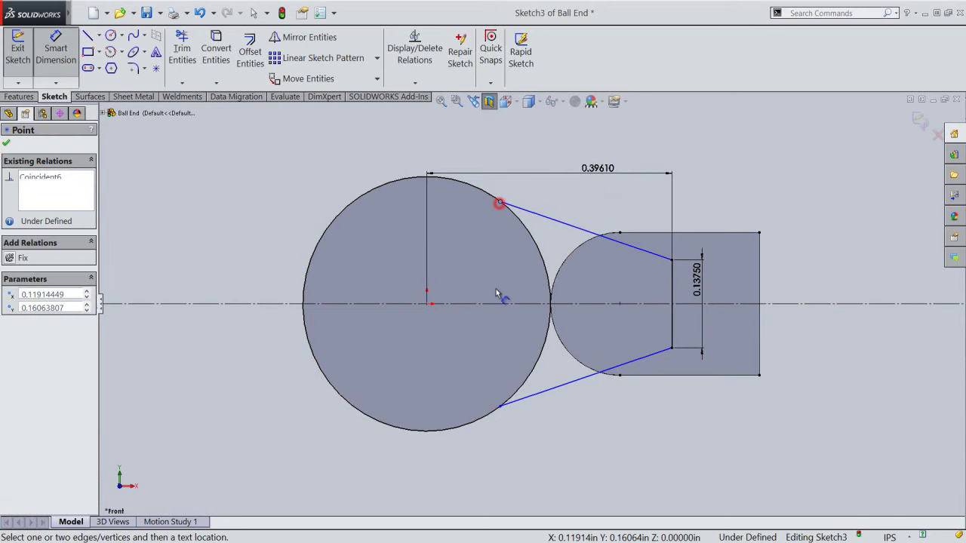
click(500, 407)
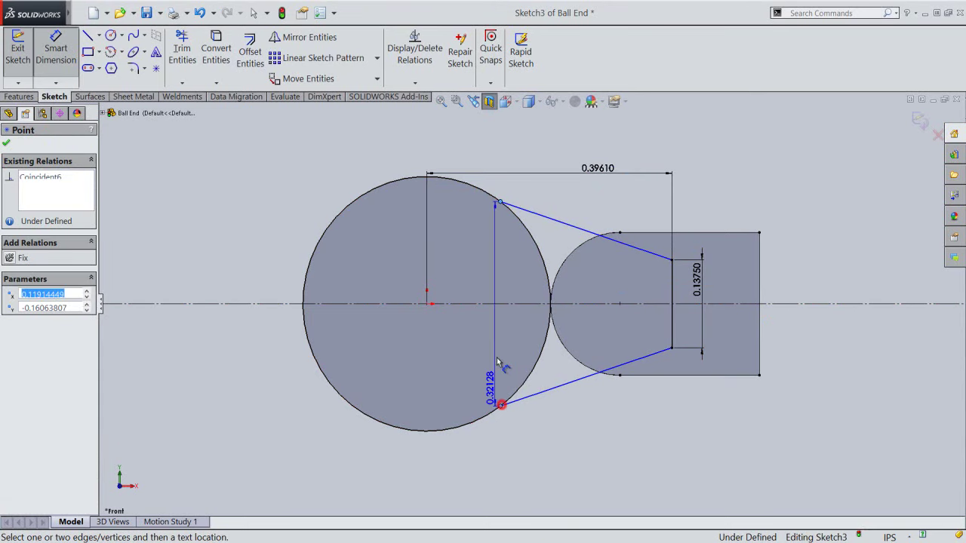
click(487, 285)
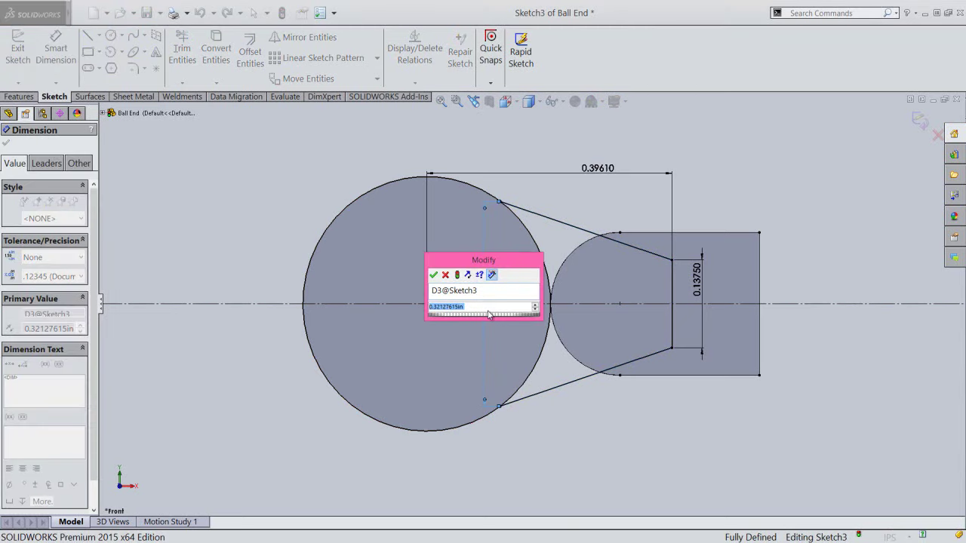
text(.3154)
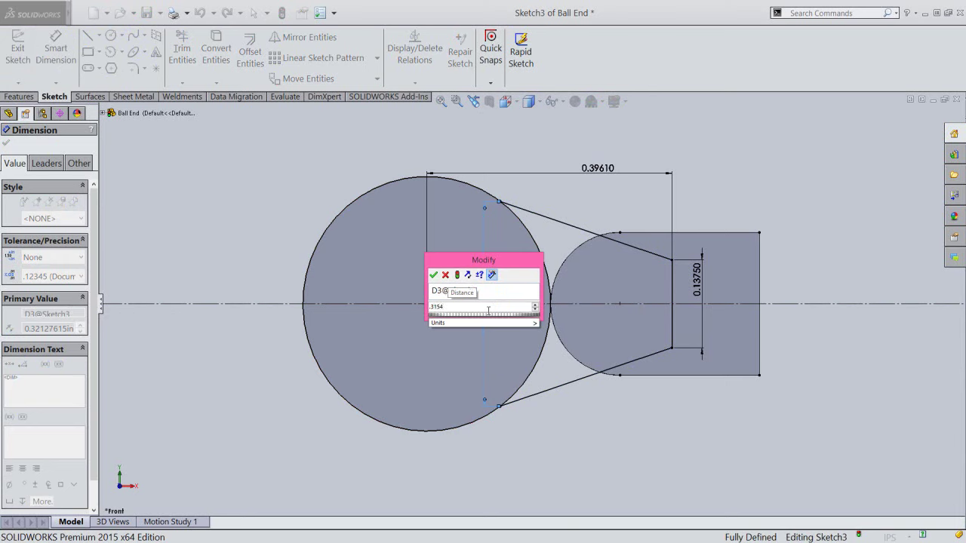
key(Return)
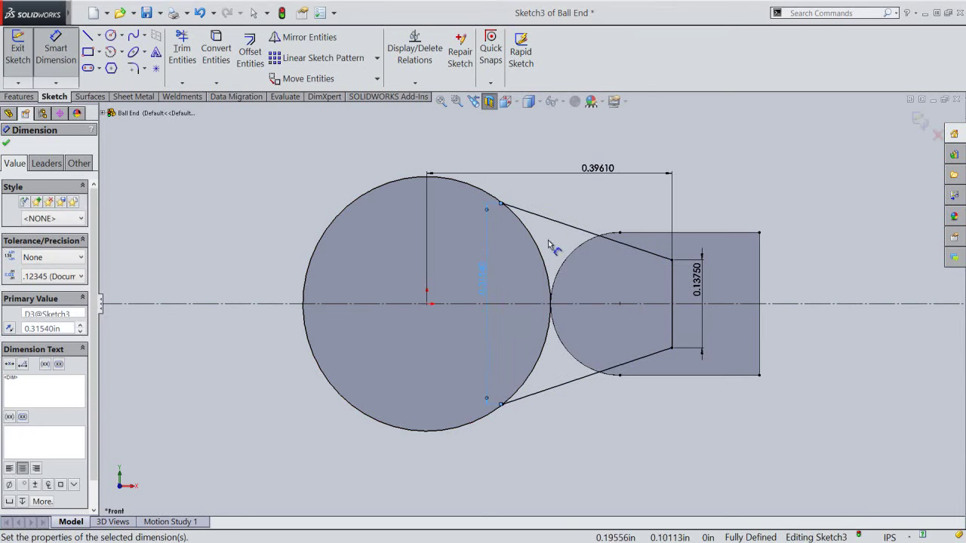
click(582, 196)
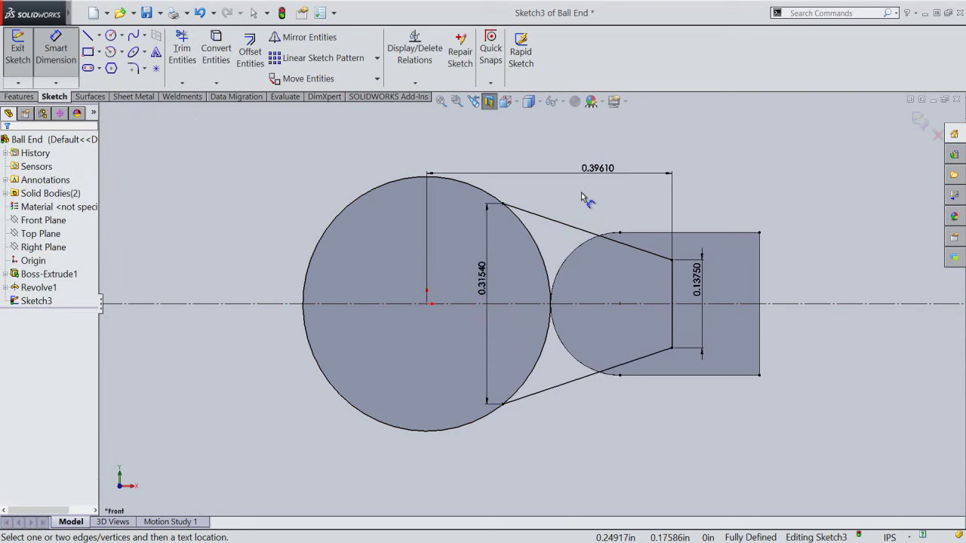
Stop dimensioning and exit Sketch3
right_click(582, 196)
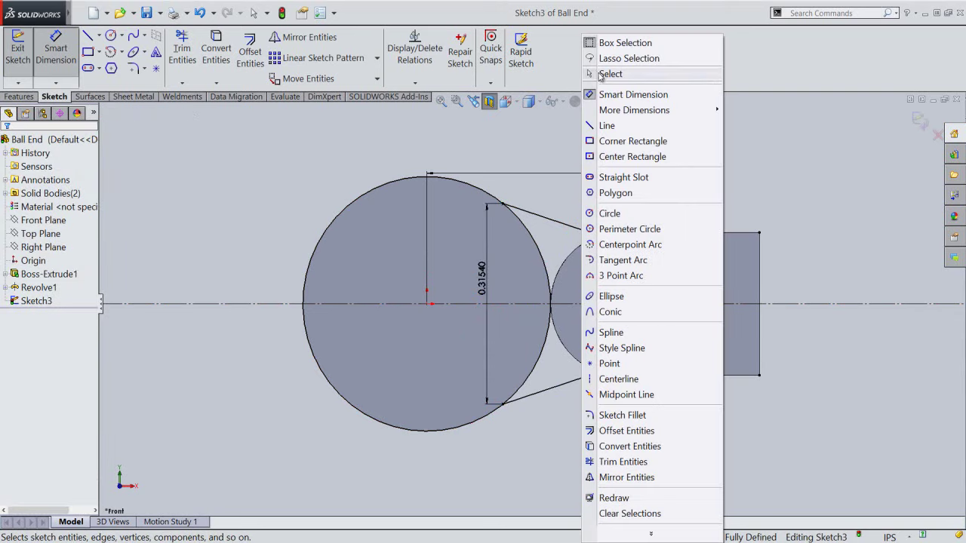
click(598, 72)
click(736, 160)
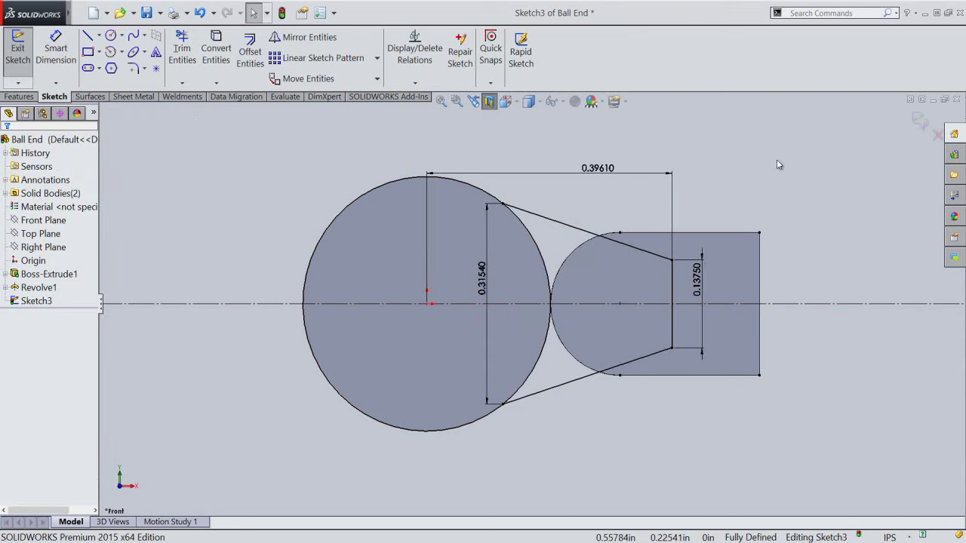
click(919, 123)
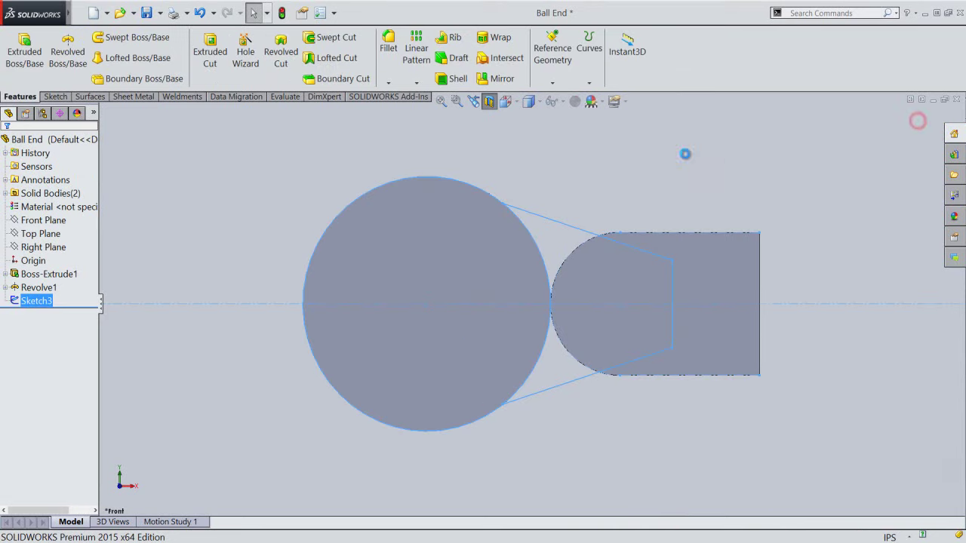
Show the whole part in isometric view with the section view off, and start an Extruded Boss
click(515, 105)
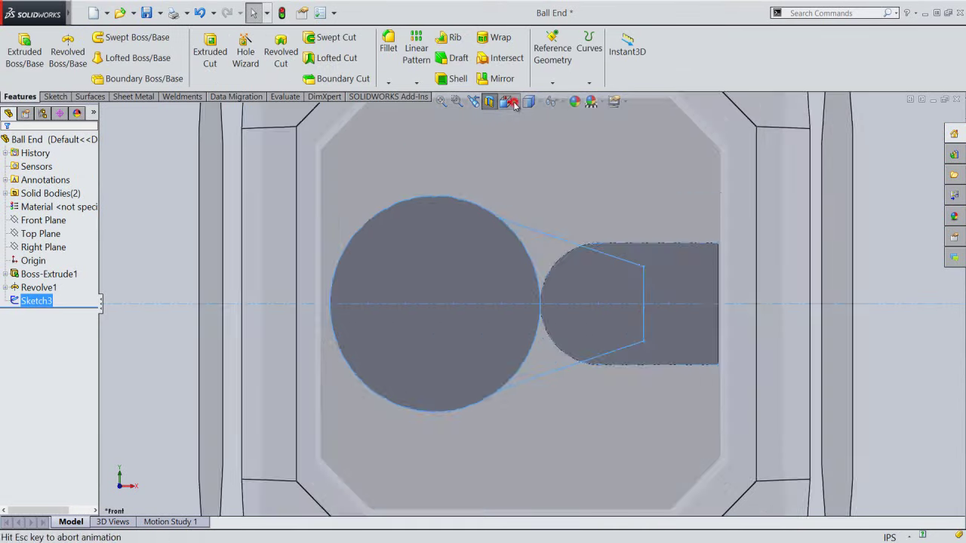
click(621, 205)
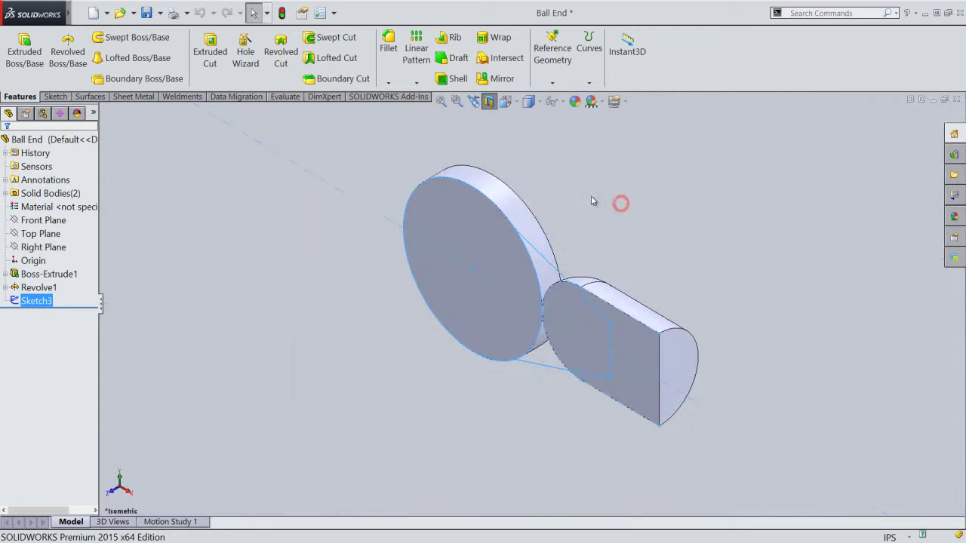
click(490, 106)
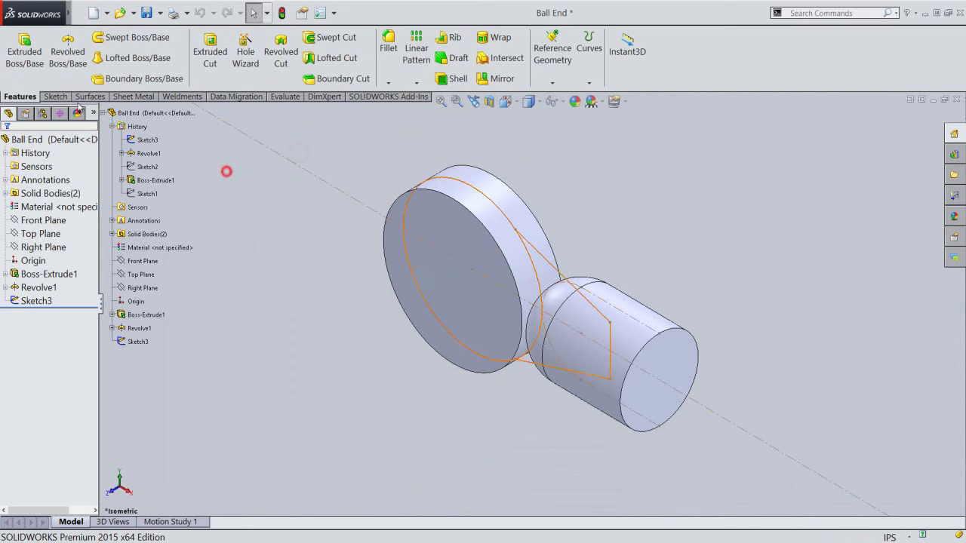
click(24, 51)
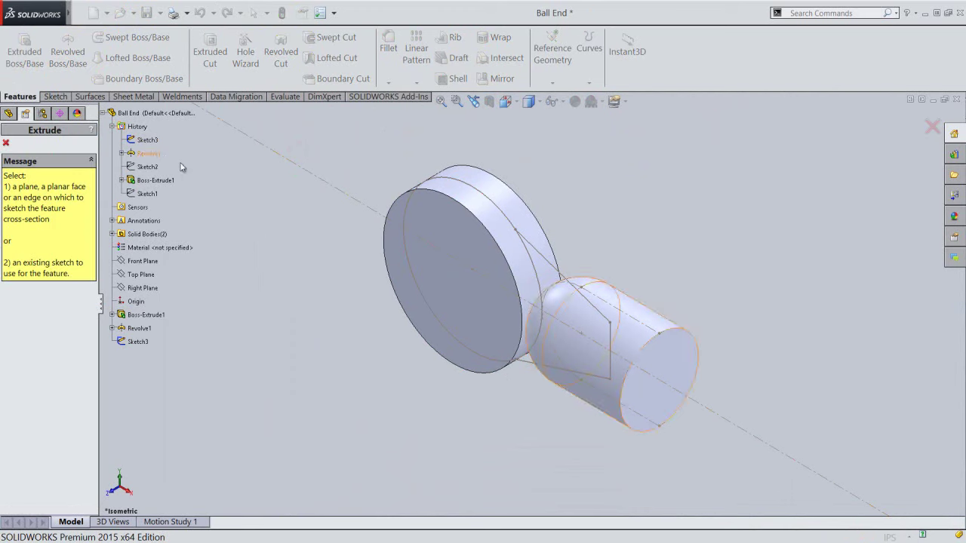
Extrude Sketch3's region Mid Plane 0.115 in as Boss-Extrude2 and save the part
click(344, 193)
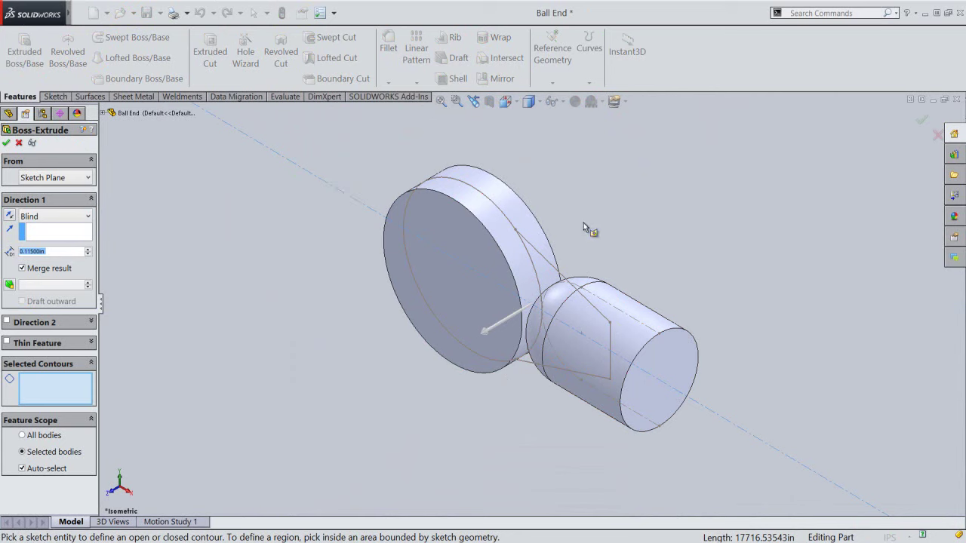
click(552, 275)
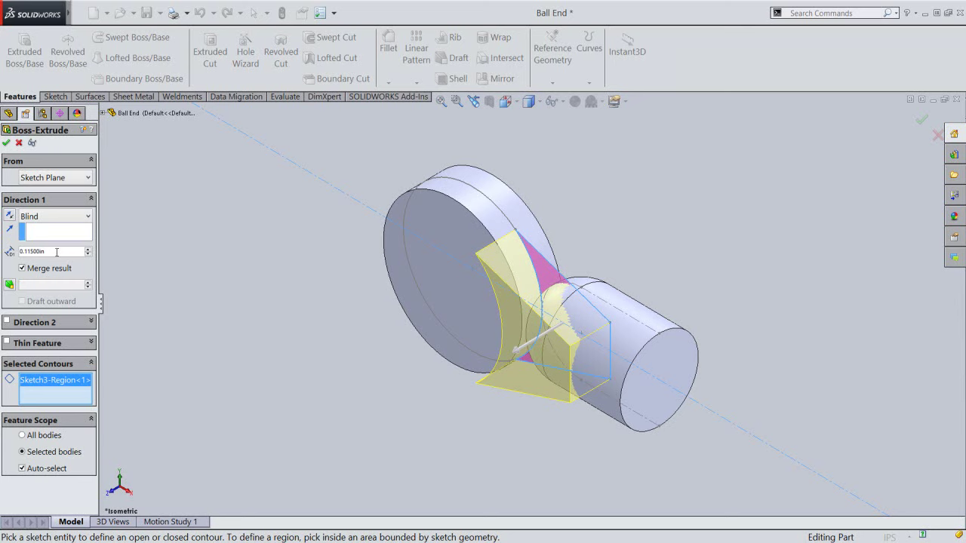
click(64, 216)
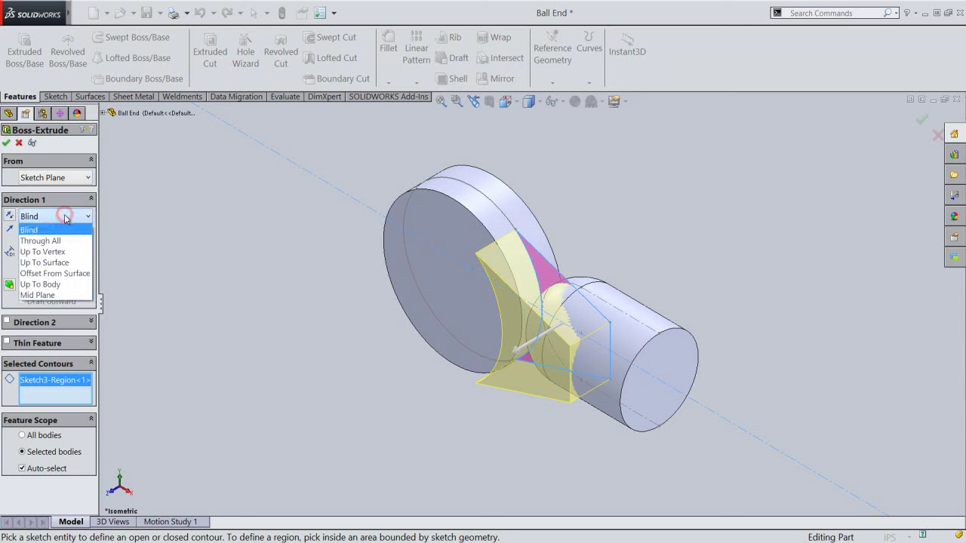
click(70, 295)
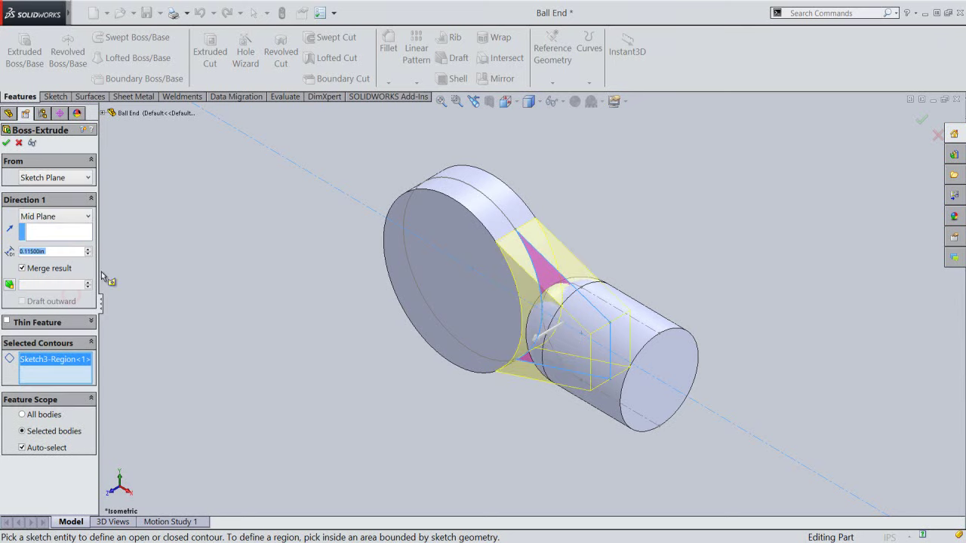
click(6, 144)
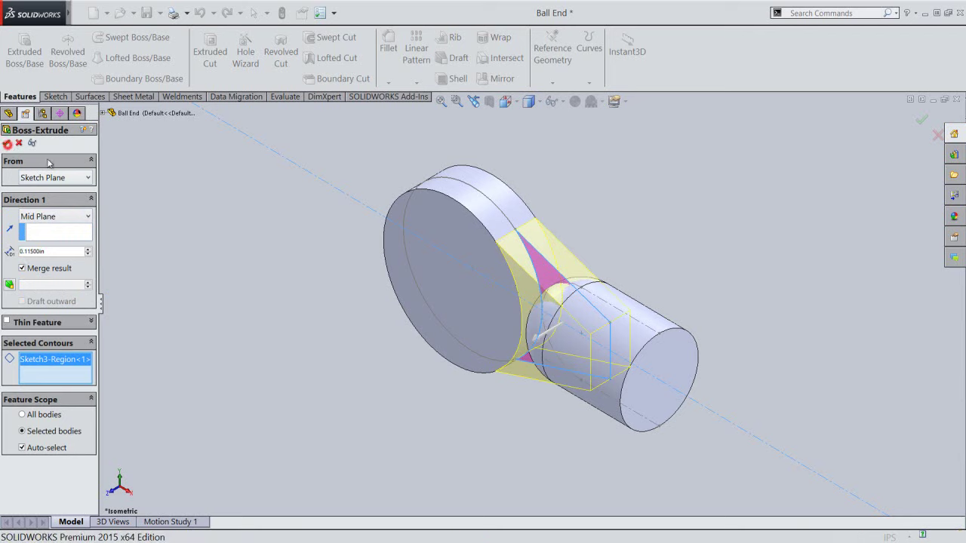
click(243, 235)
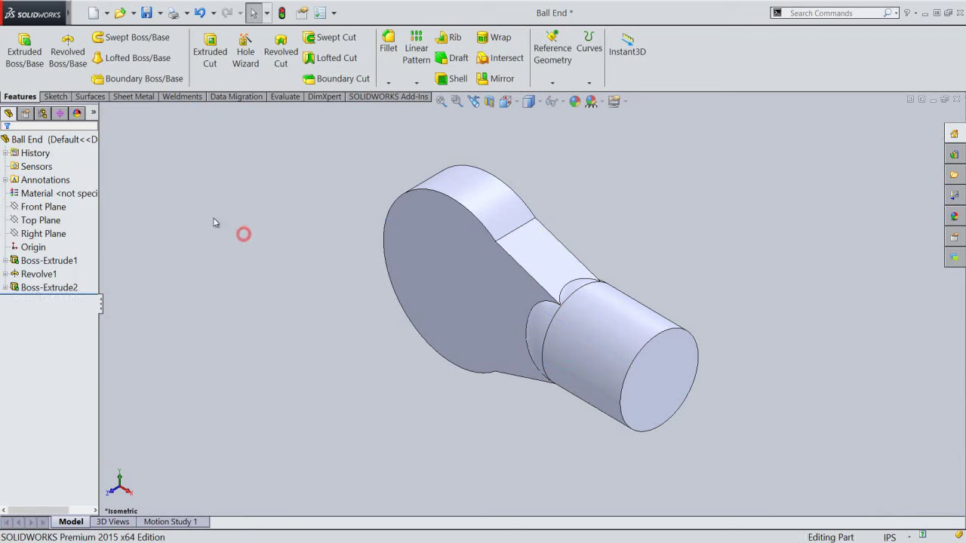
click(143, 13)
Start a fillet with a 0.05 in radius
click(262, 247)
click(388, 46)
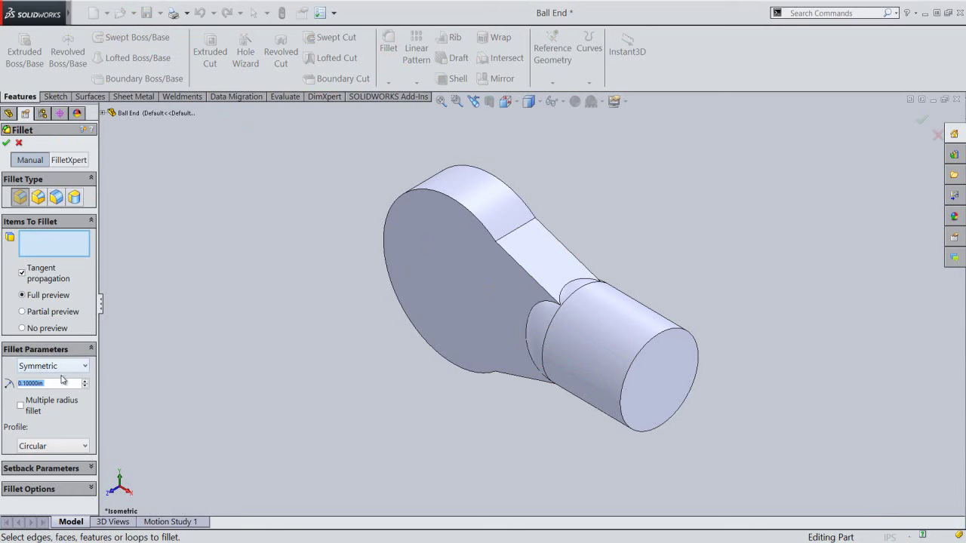
click(58, 385)
double_click(56, 385)
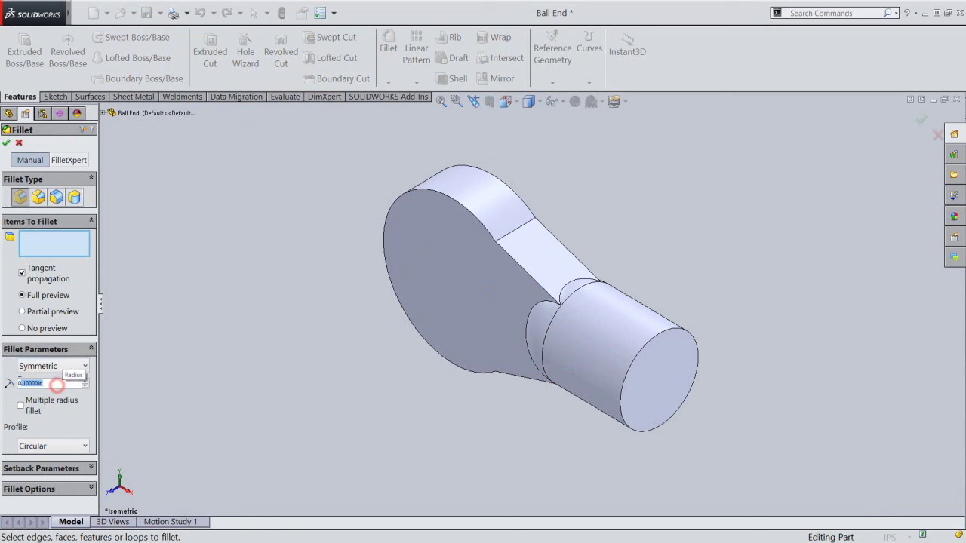
text(.05)
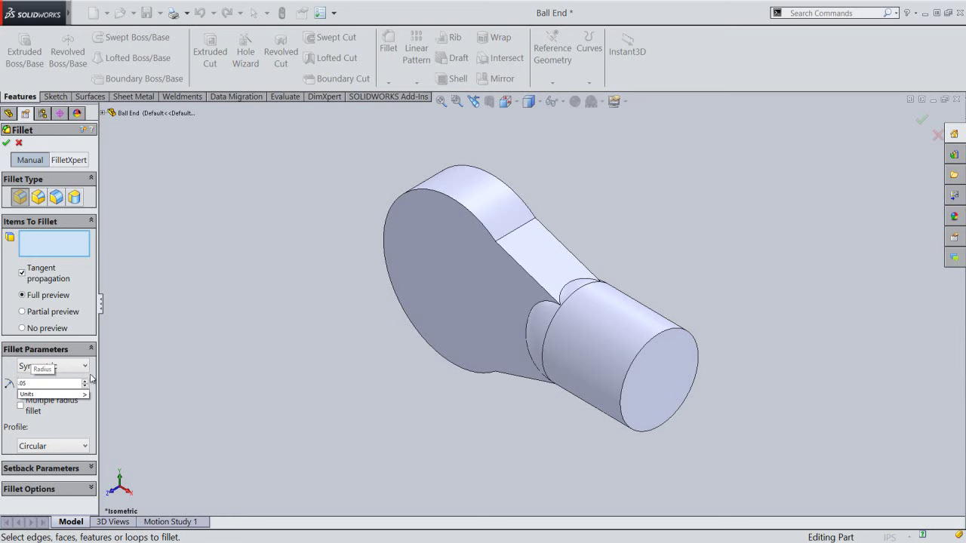
key(Return)
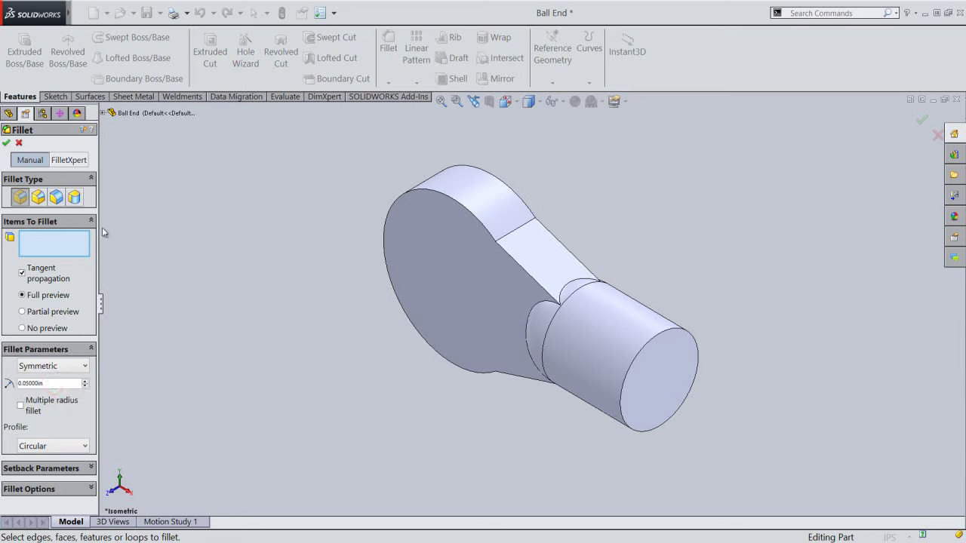
Pick the web's junction edges at the shaft and disk and apply Fillet1
click(525, 269)
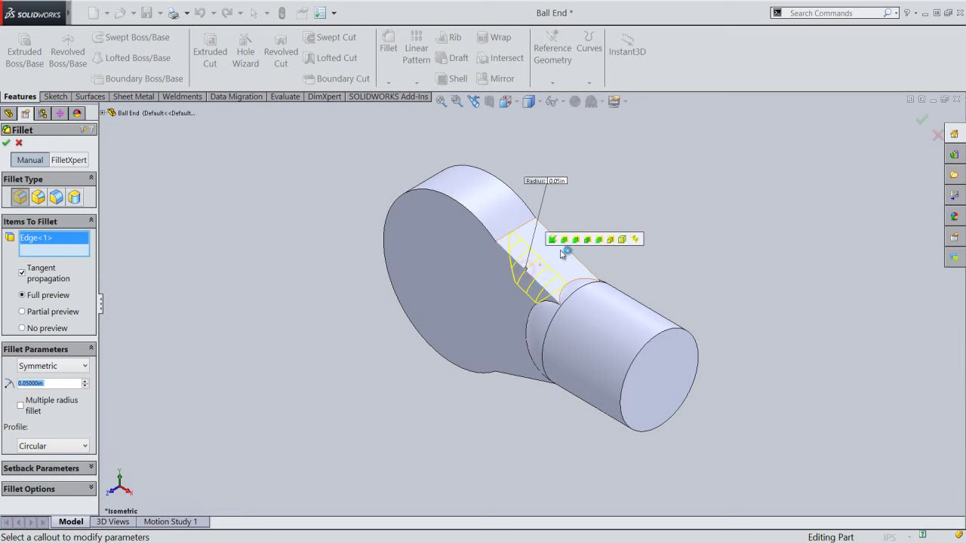
click(544, 227)
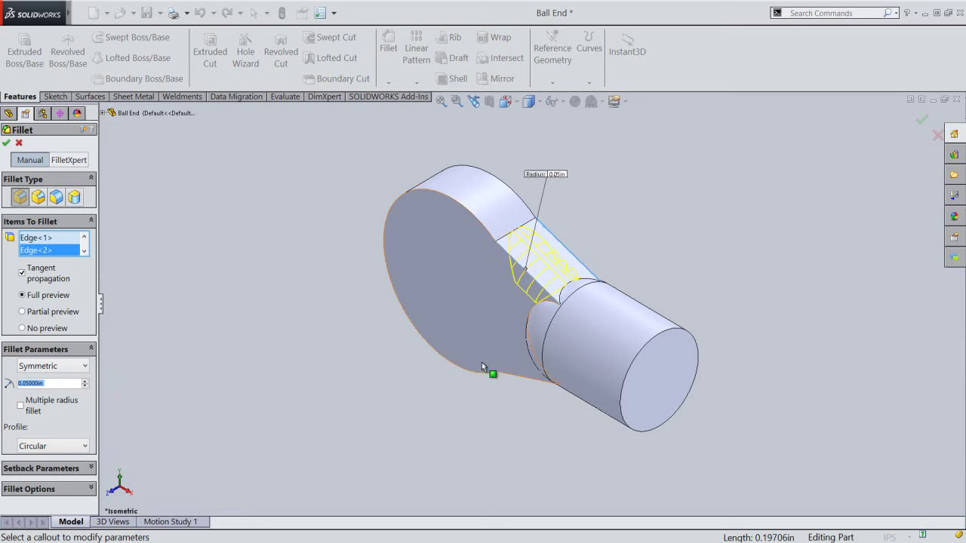
click(502, 372)
middle_drag(787, 303, 681, 339)
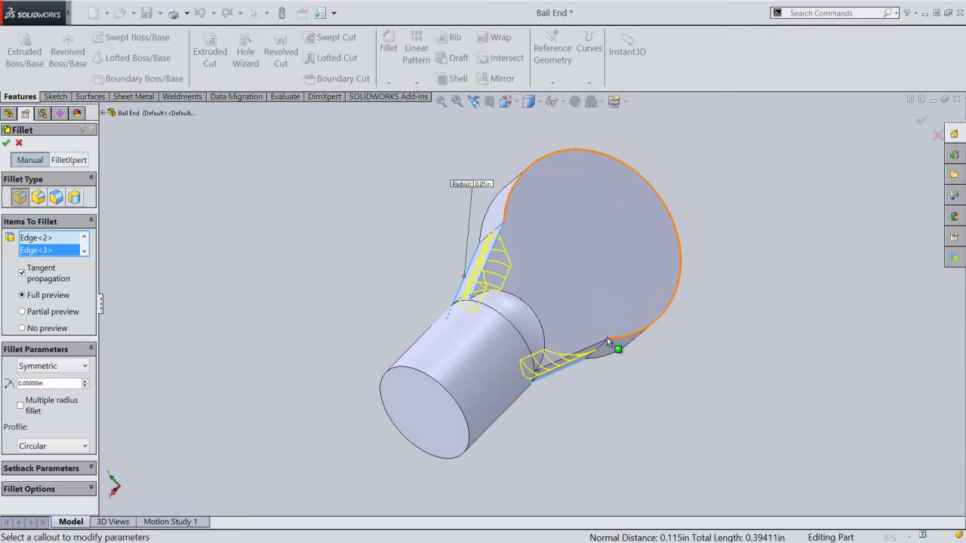
click(670, 326)
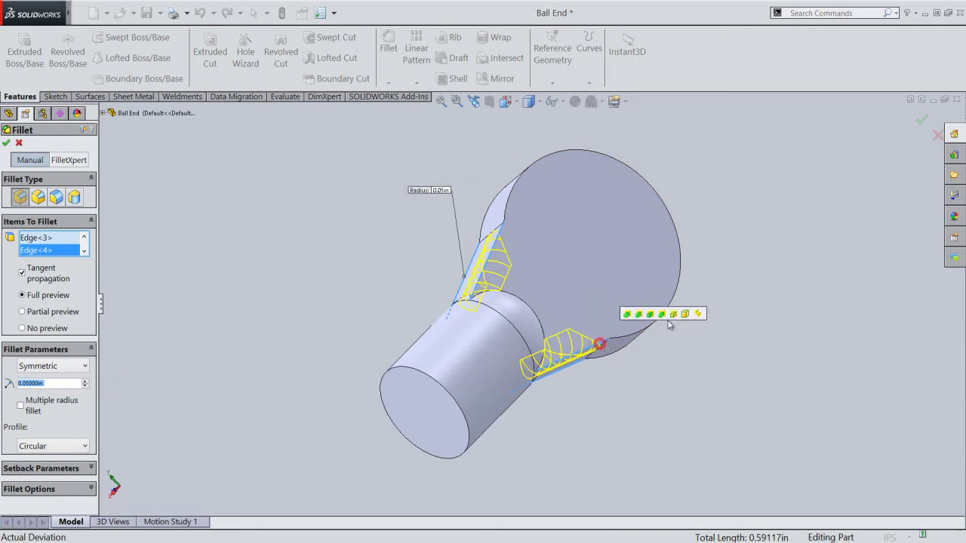
right_click(731, 235)
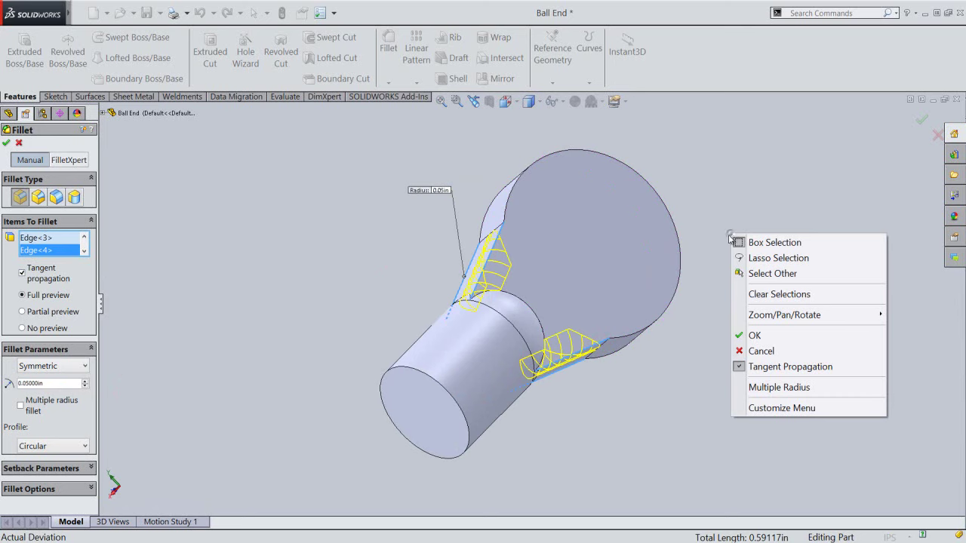
click(759, 336)
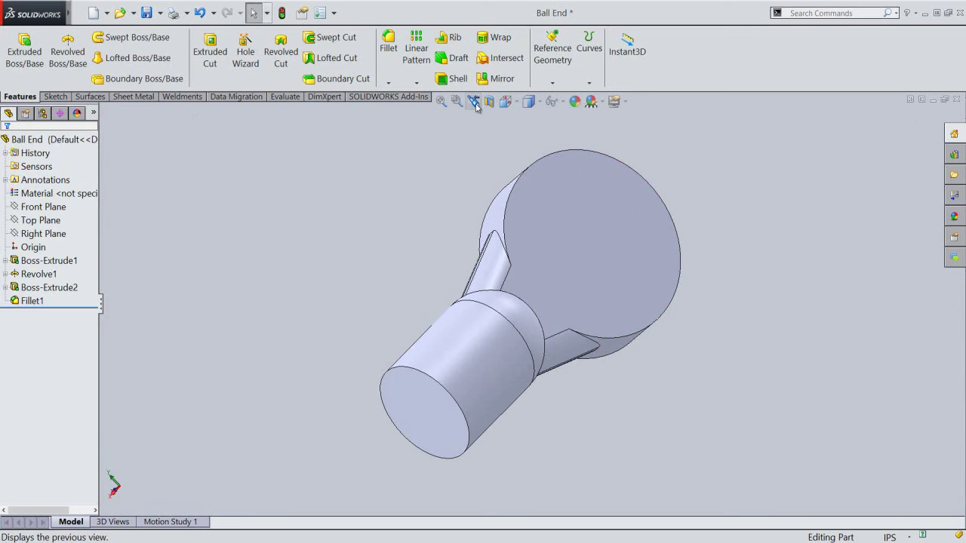
Return to the previous isometric view, rebuild the model and save the part
click(474, 108)
click(281, 12)
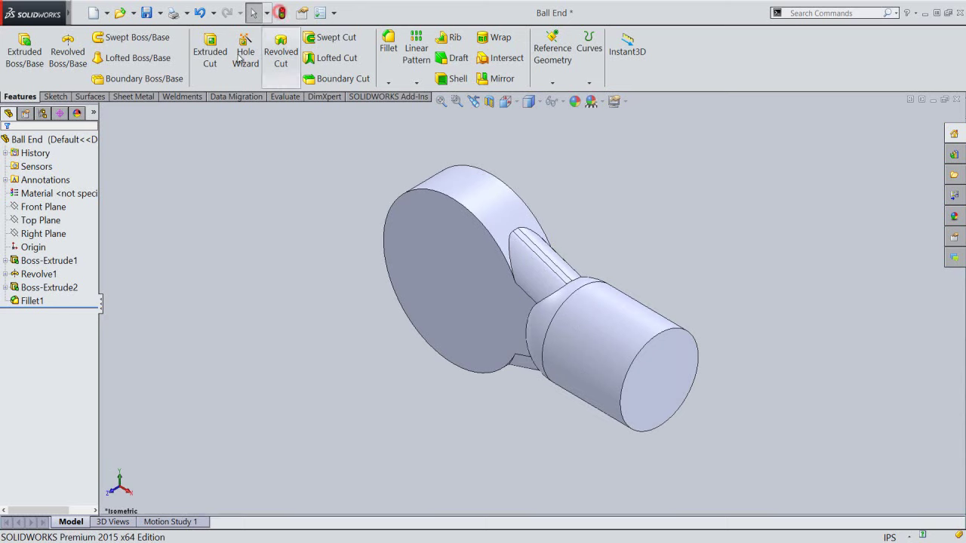
click(144, 15)
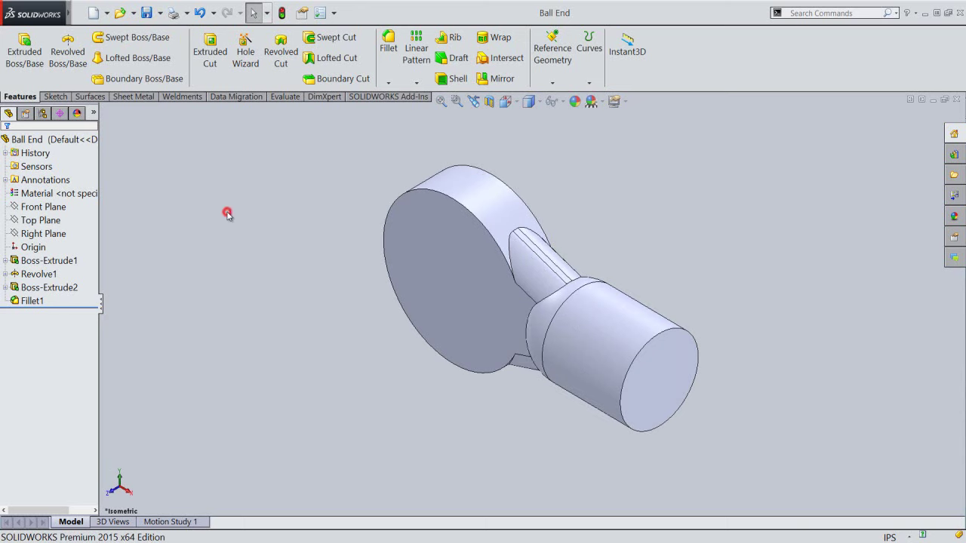
Create Split Line1 where the Front Plane intersects the disk's rim face, then save
click(260, 209)
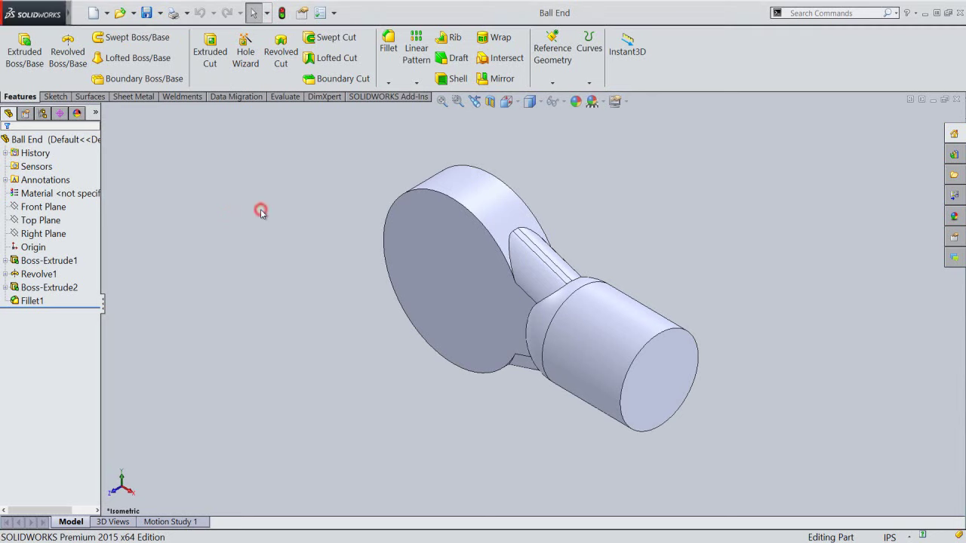
click(590, 85)
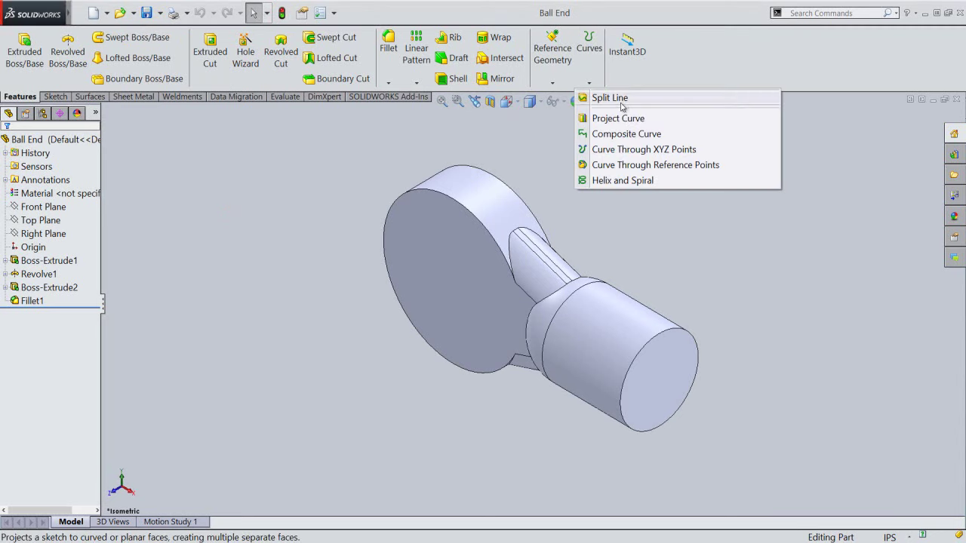
click(622, 101)
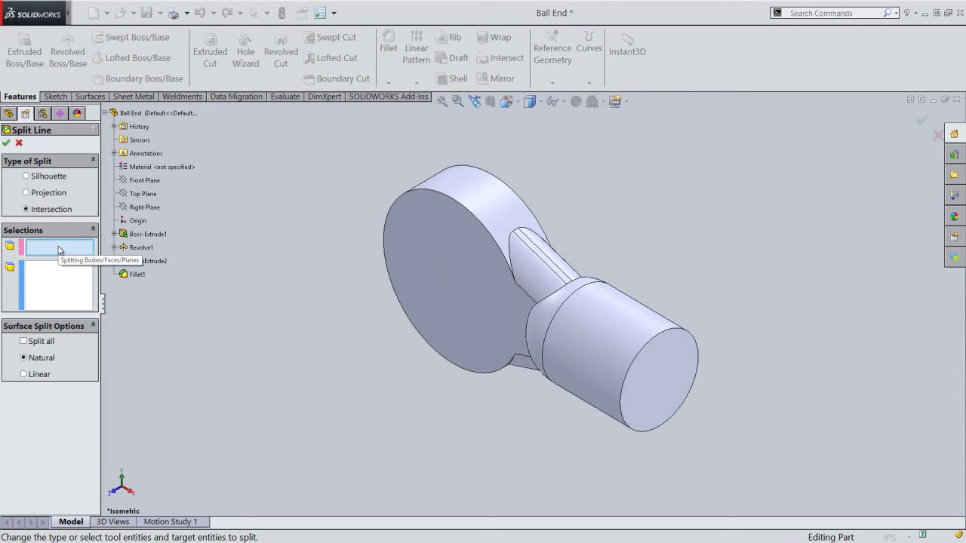
click(151, 181)
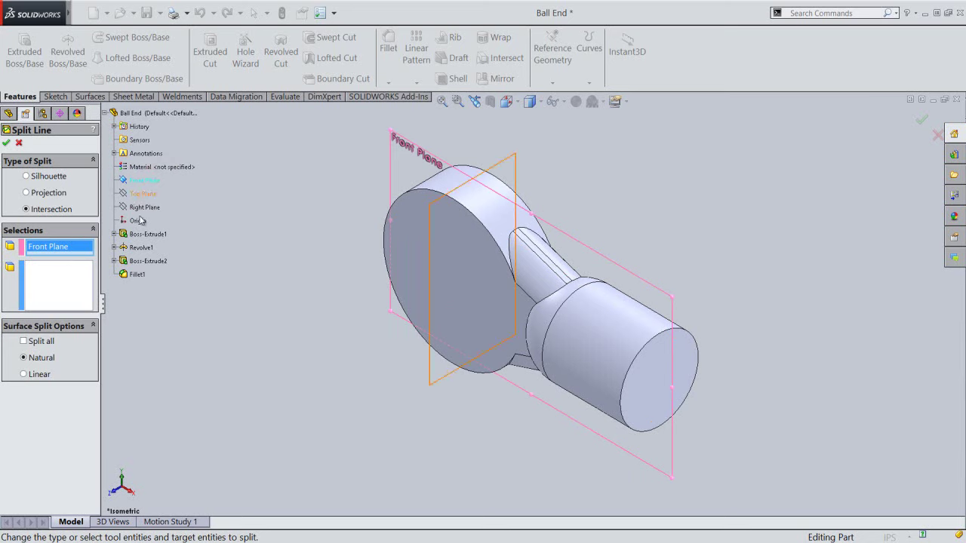
click(64, 280)
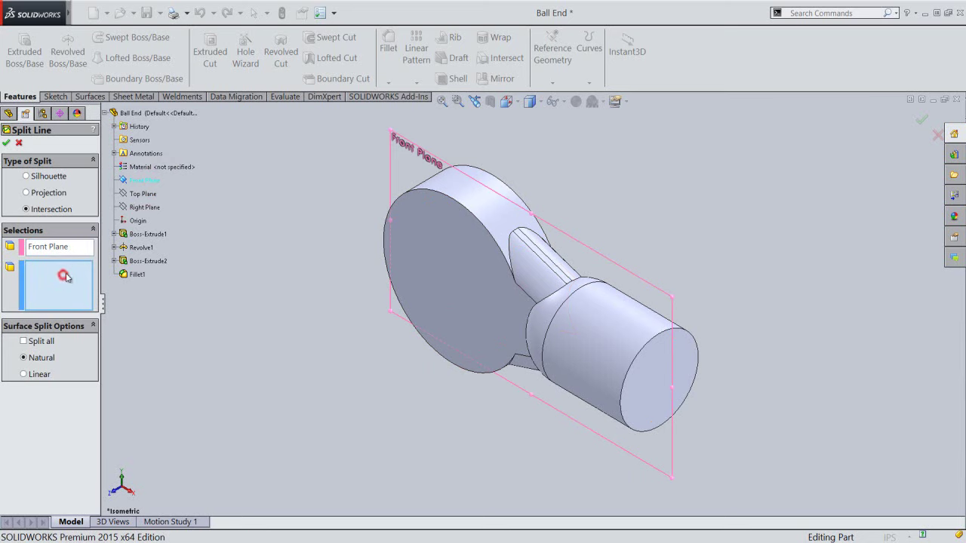
click(450, 181)
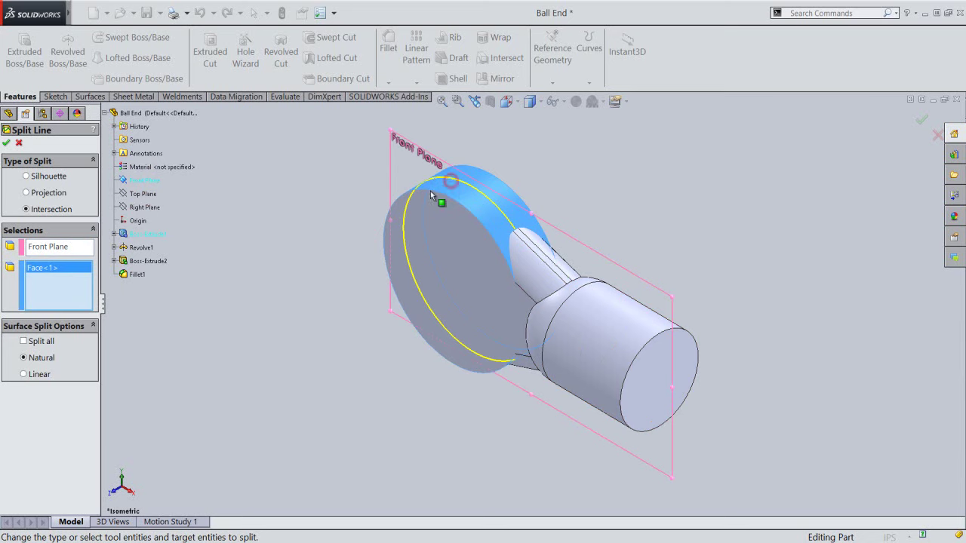
right_click(277, 219)
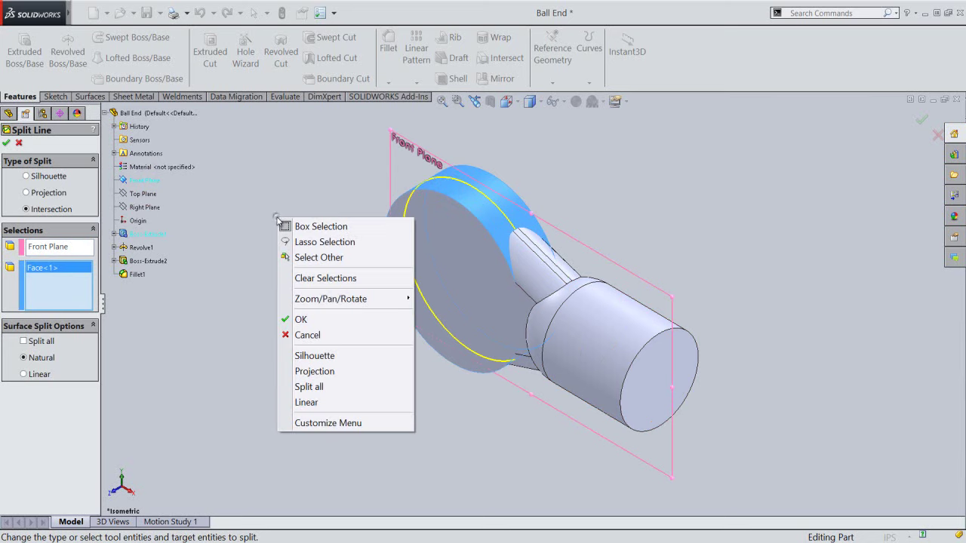
click(301, 319)
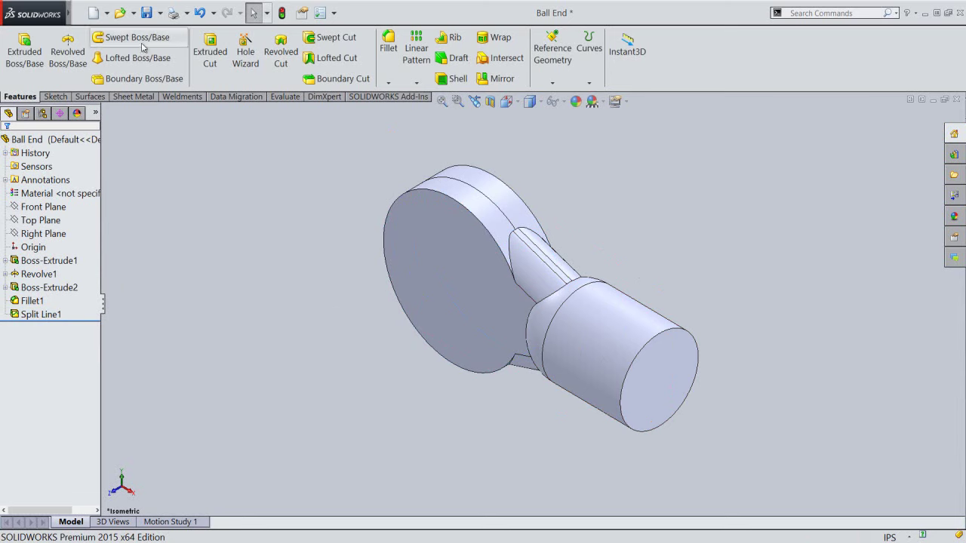
click(147, 13)
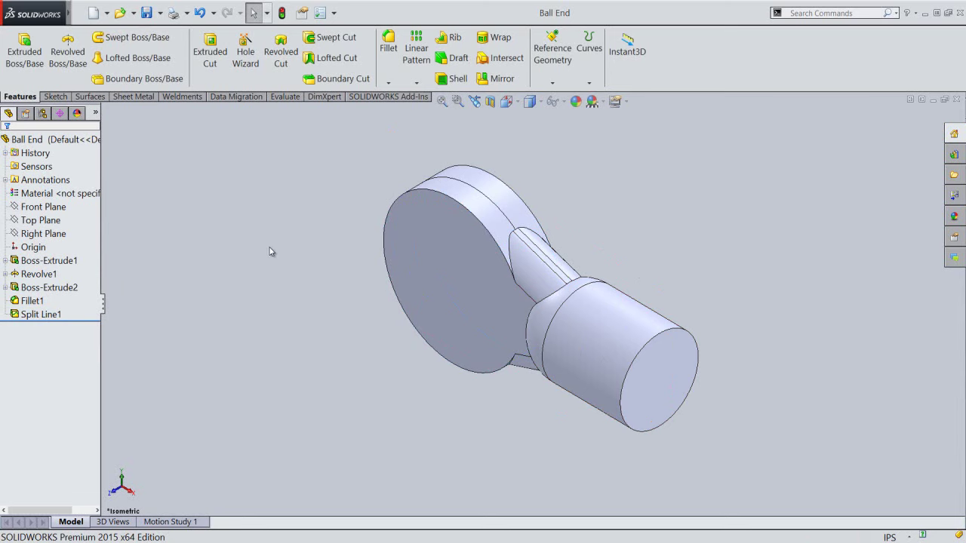
Launch the Draft tool, opening Draft1 with Neutral plane type at 1°
scroll(523, 218, down, 2)
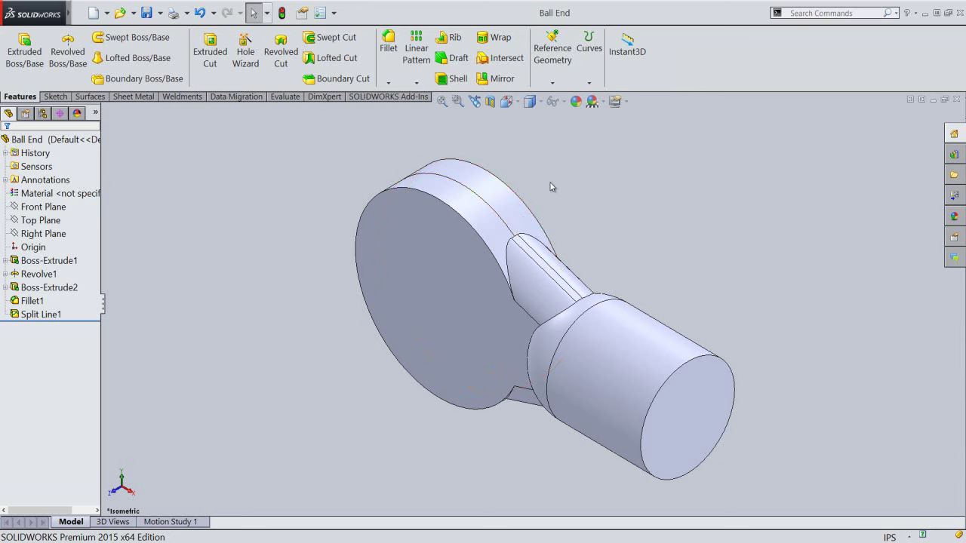
click(370, 138)
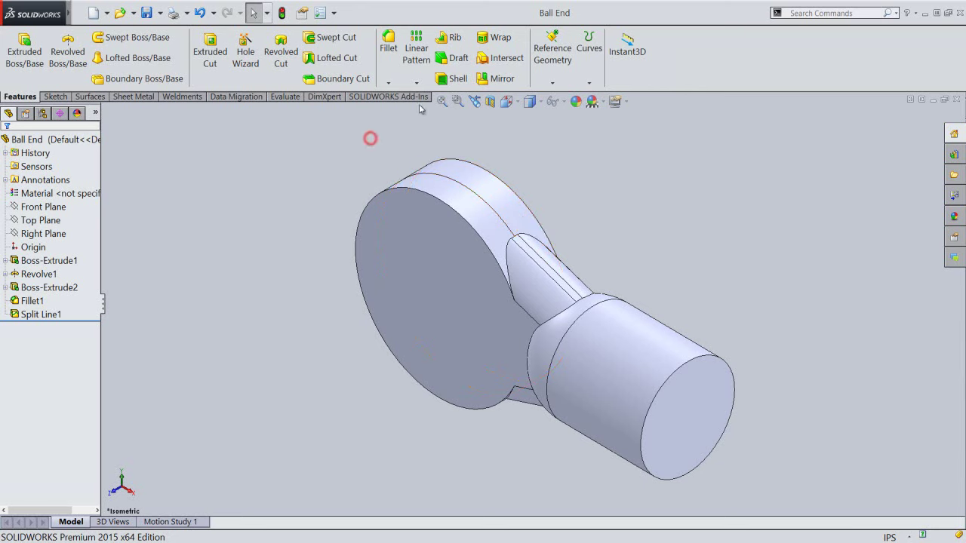
click(458, 61)
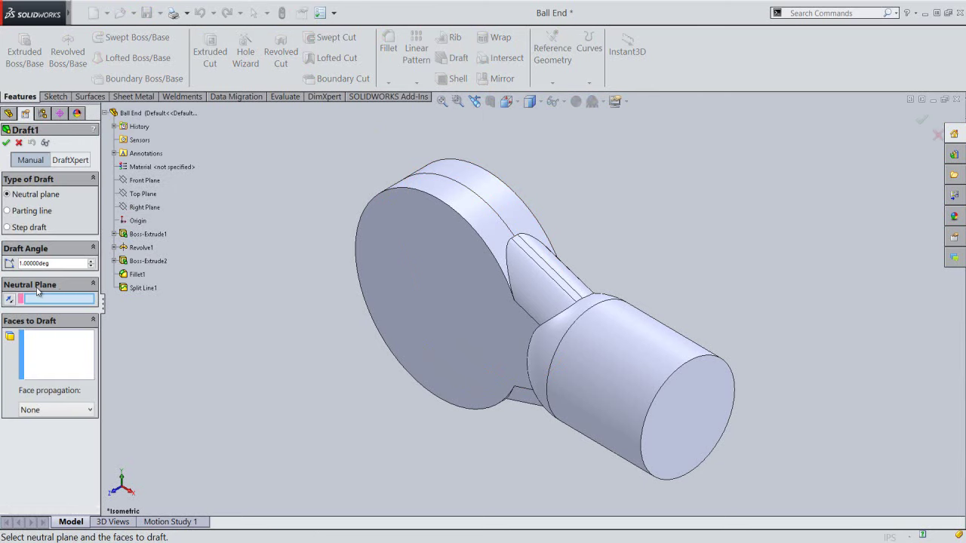
Set Front Plane as the draft's neutral plane and view the part from the top
click(142, 183)
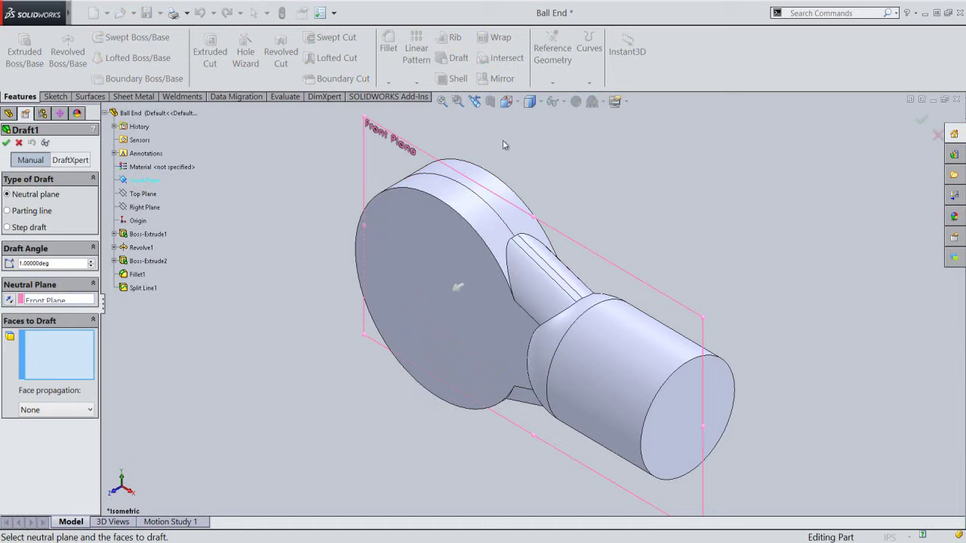
click(507, 101)
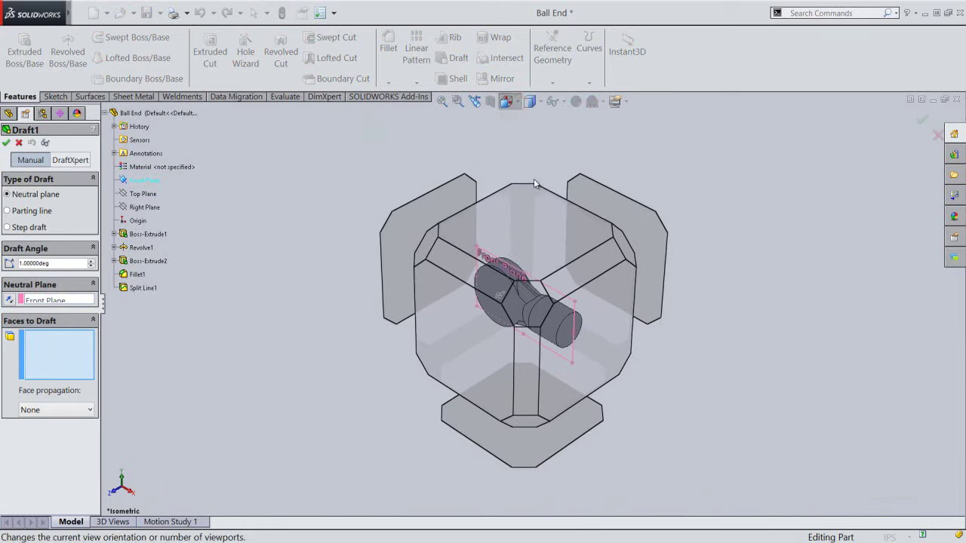
click(528, 222)
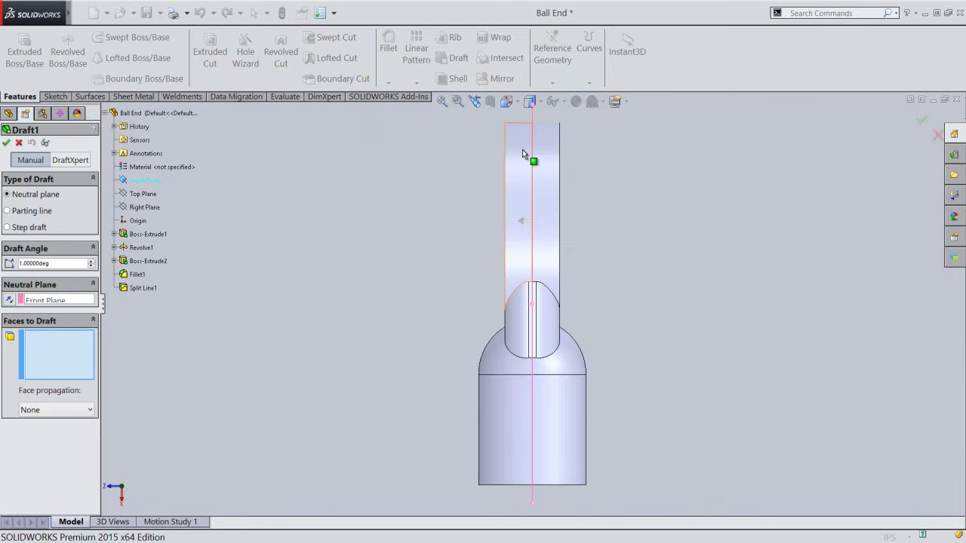
scroll(537, 137, down, 1)
scroll(537, 143, down, 1)
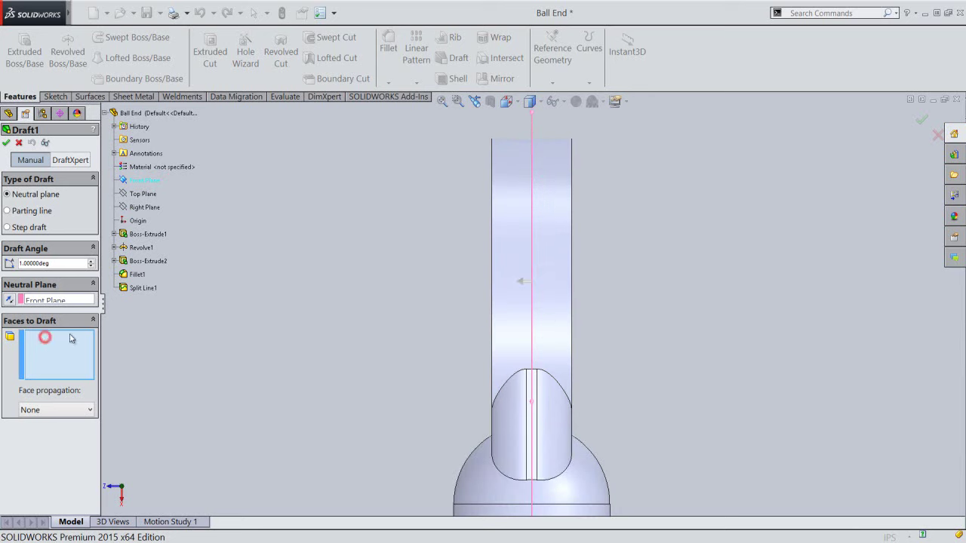
Draft the left half of the rim face at 5° and confirm Draft1
click(517, 192)
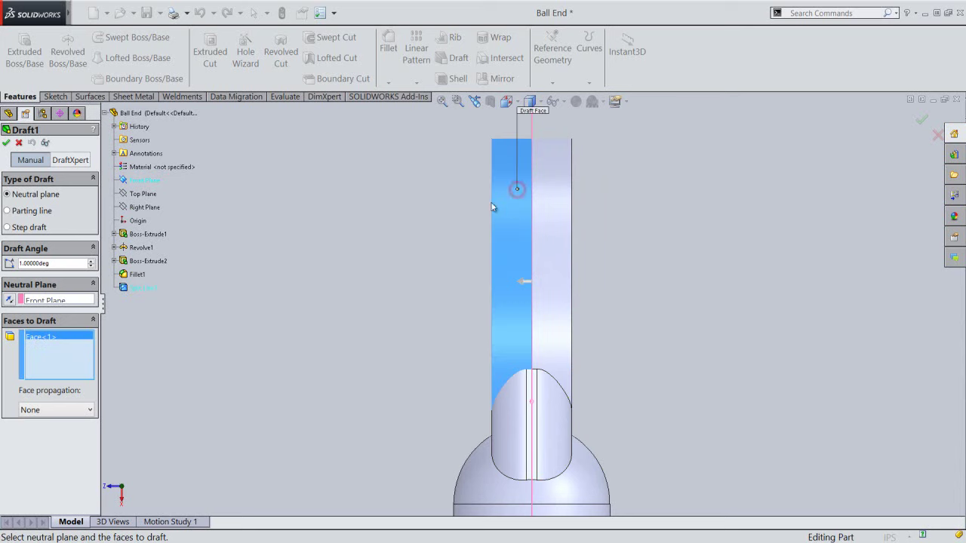
double_click(56, 262)
text(5)
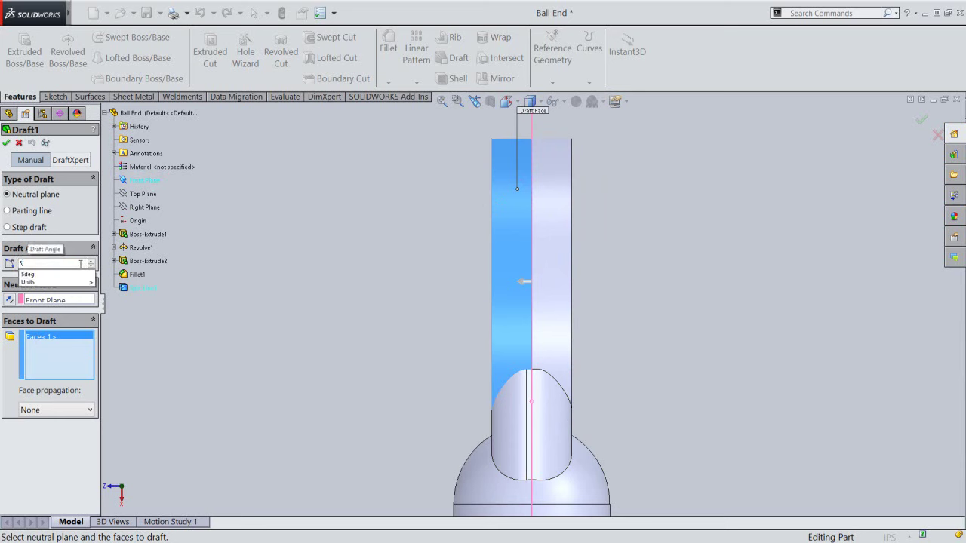
key(Down)
key(Return)
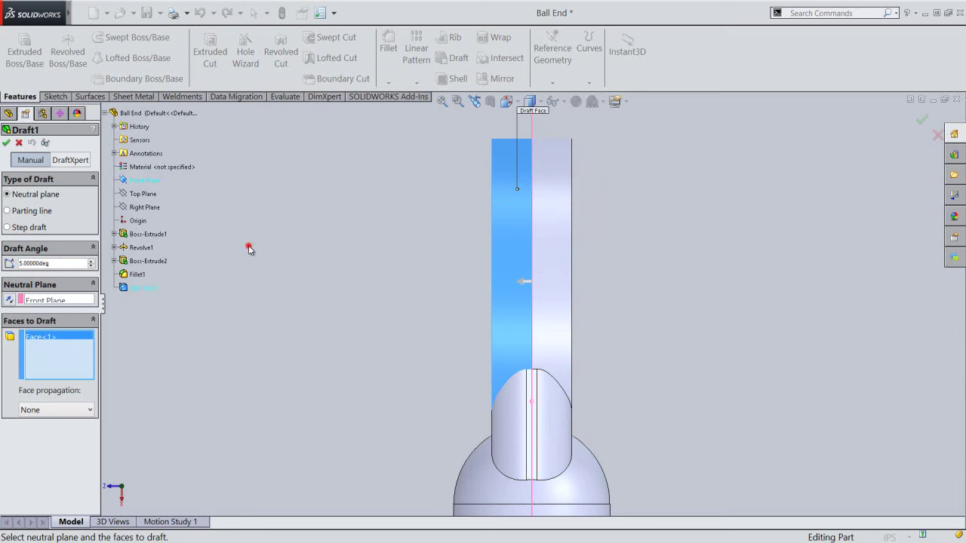
right_click(248, 245)
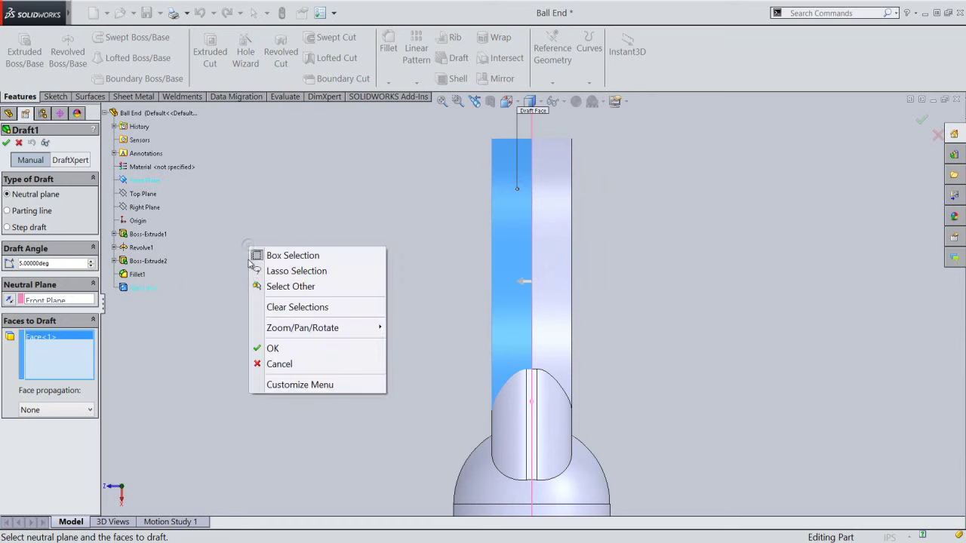
click(270, 348)
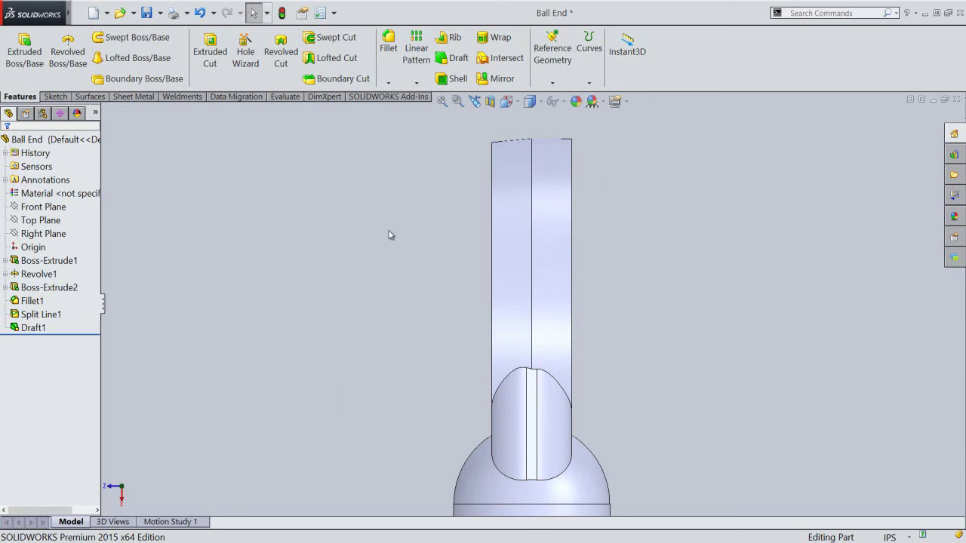
scroll(518, 145, down, 1)
scroll(528, 144, down, 1)
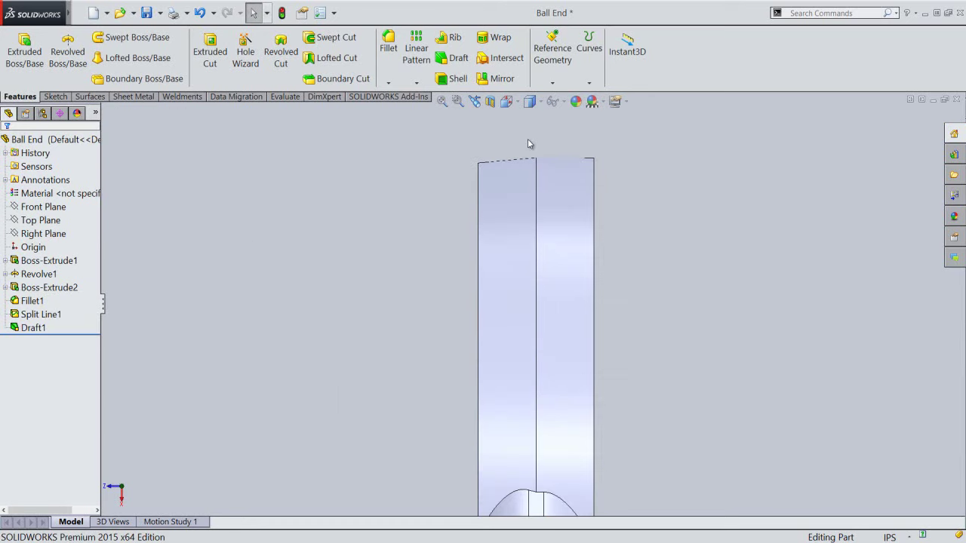
scroll(498, 133, up, 1)
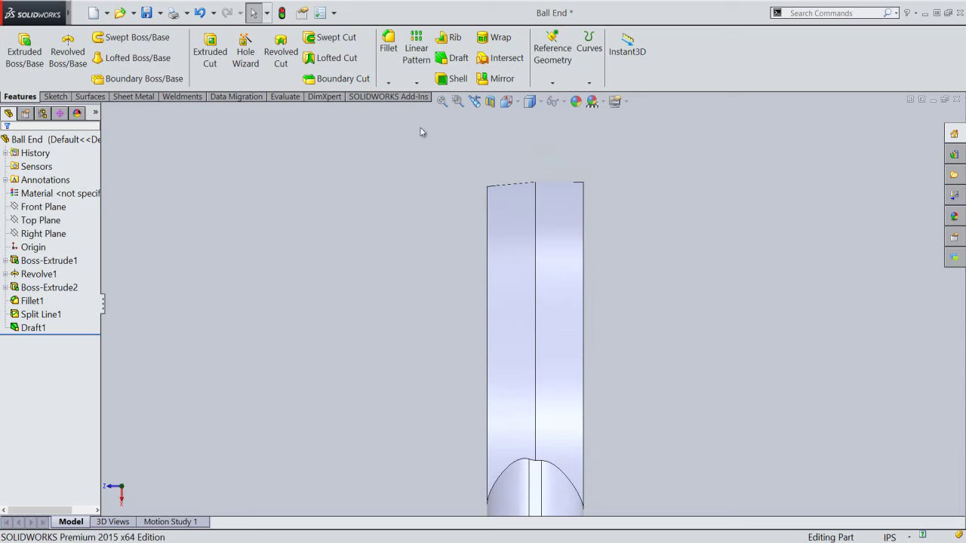
Create Draft2 on the rim's right half about the Front Plane, with reversed pull direction
click(443, 63)
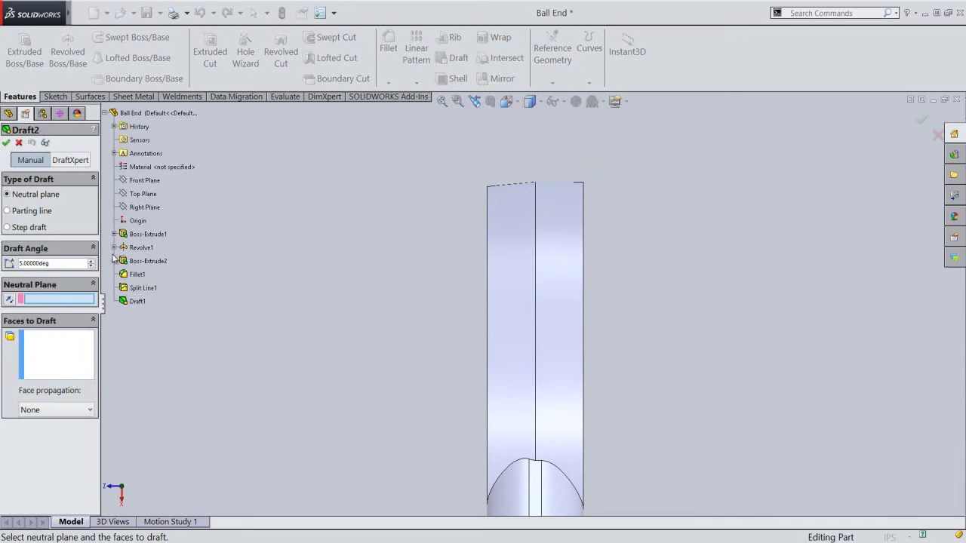
click(145, 181)
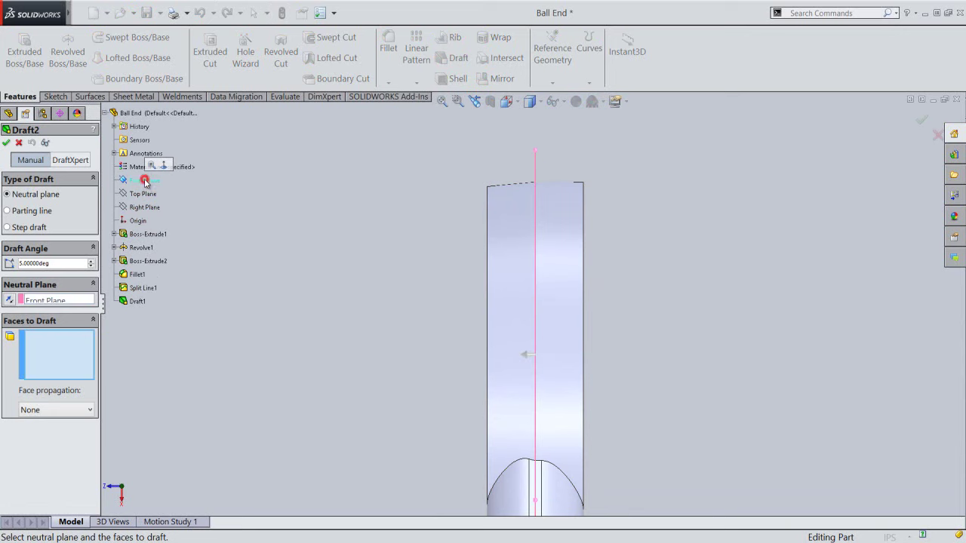
click(8, 302)
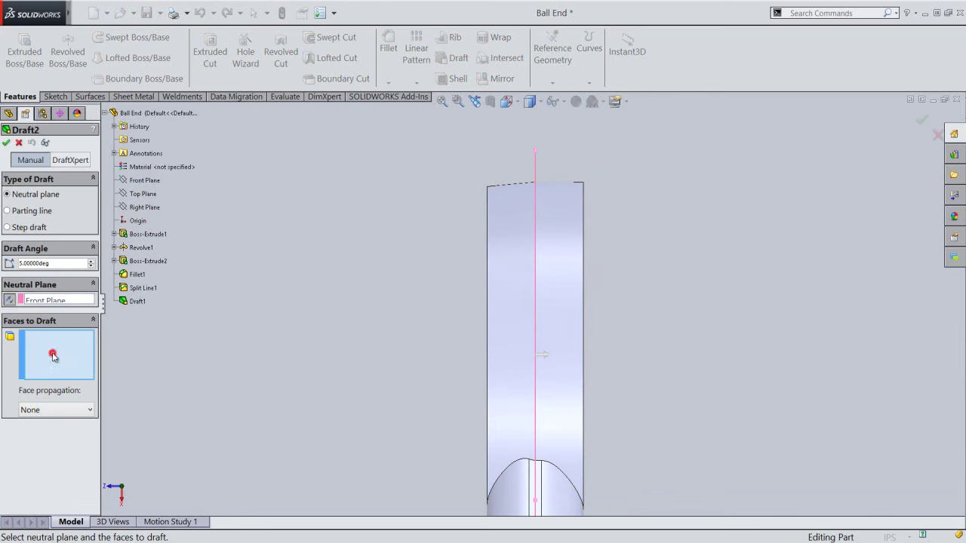
click(559, 192)
right_click(649, 180)
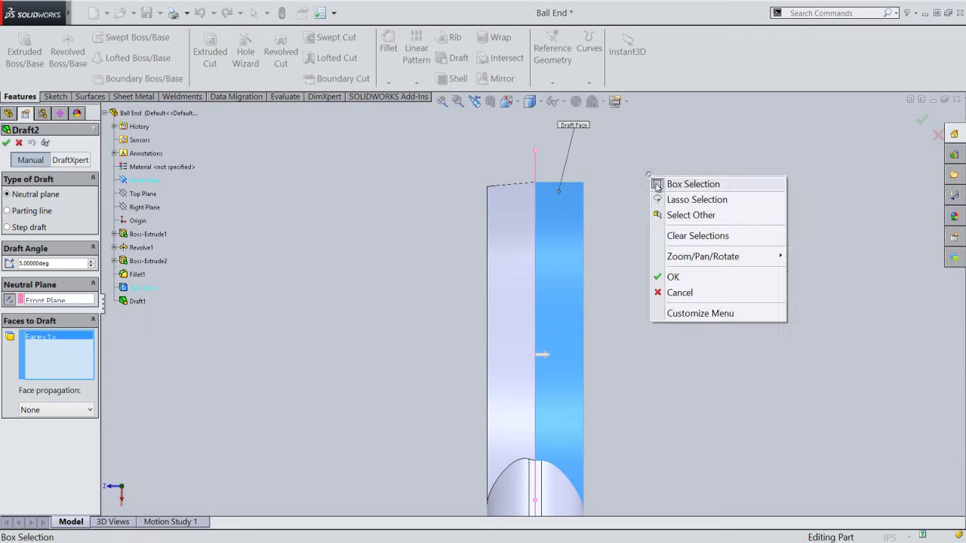
click(676, 275)
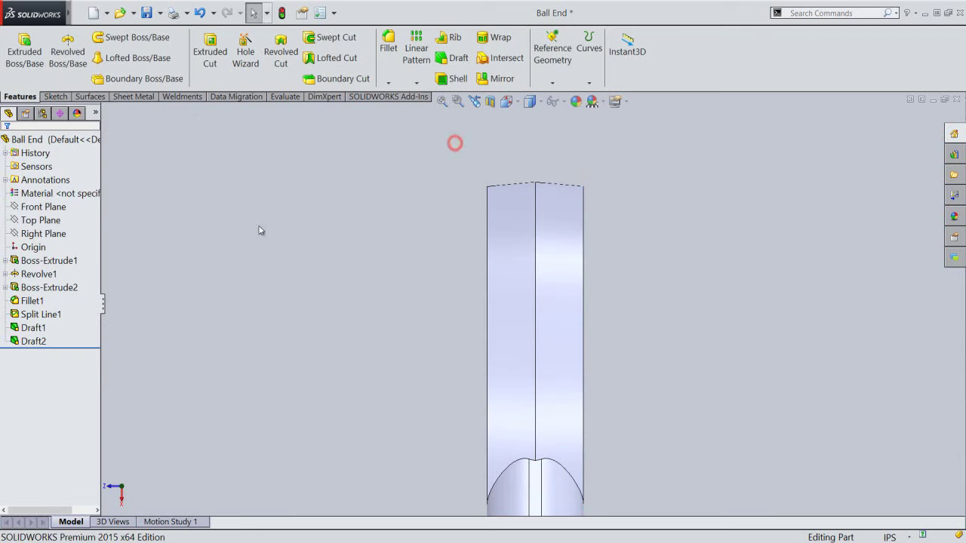
View the part normal to the Front Plane, then switch to the isometric view
click(53, 210)
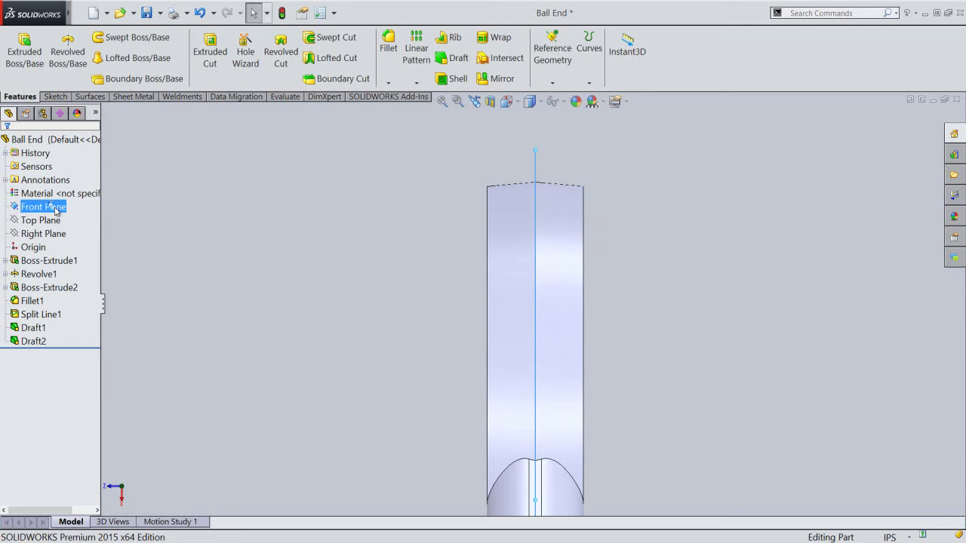
right_click(53, 209)
click(96, 196)
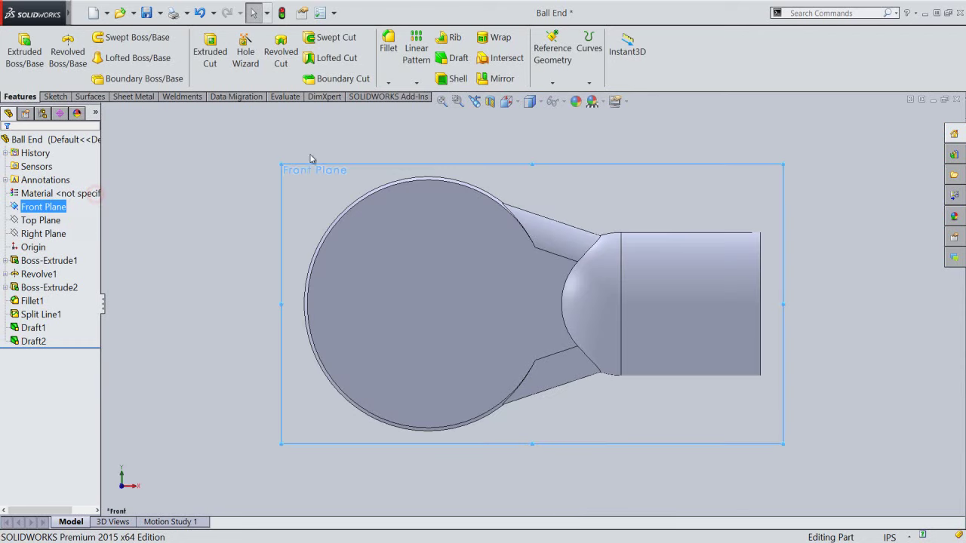
click(342, 144)
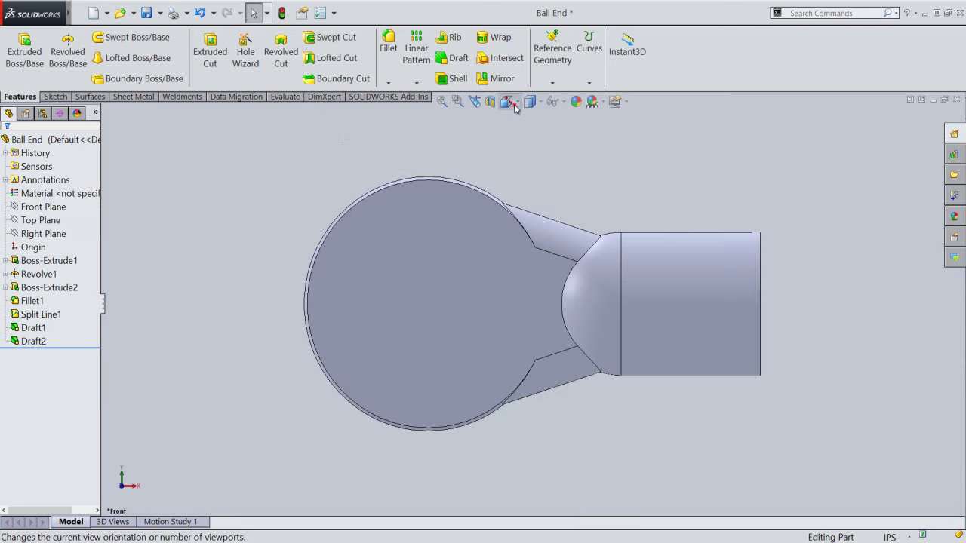
click(506, 103)
click(614, 203)
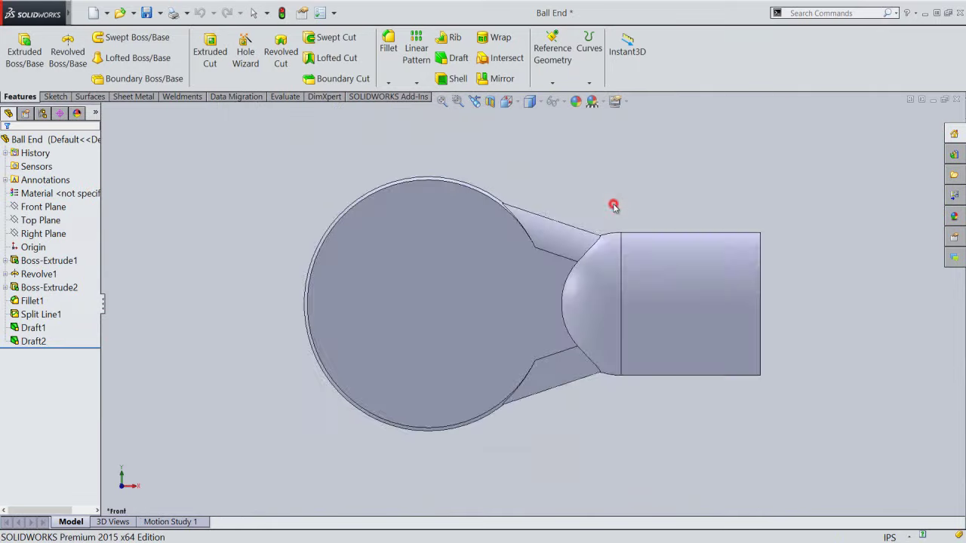
click(562, 196)
click(299, 164)
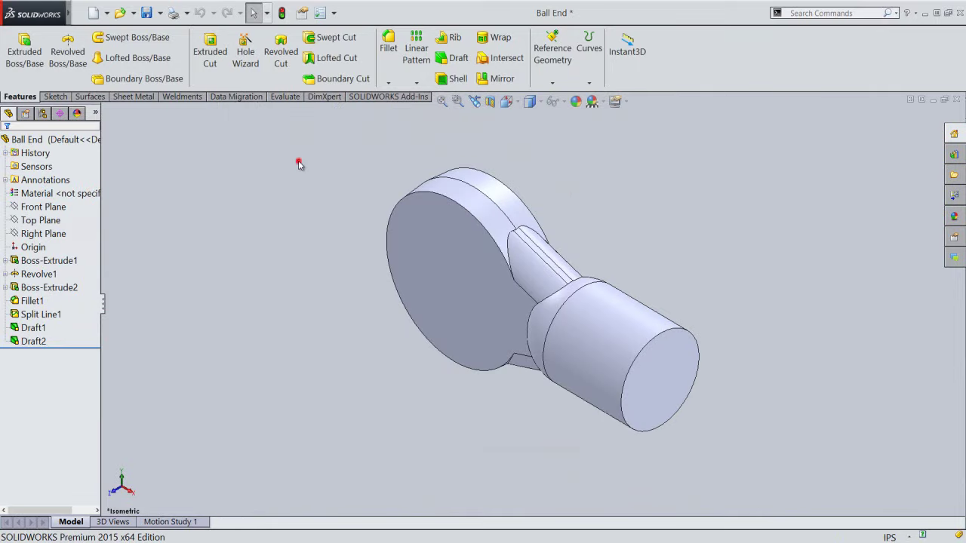
Save the Ball End part
click(147, 13)
click(218, 175)
click(211, 154)
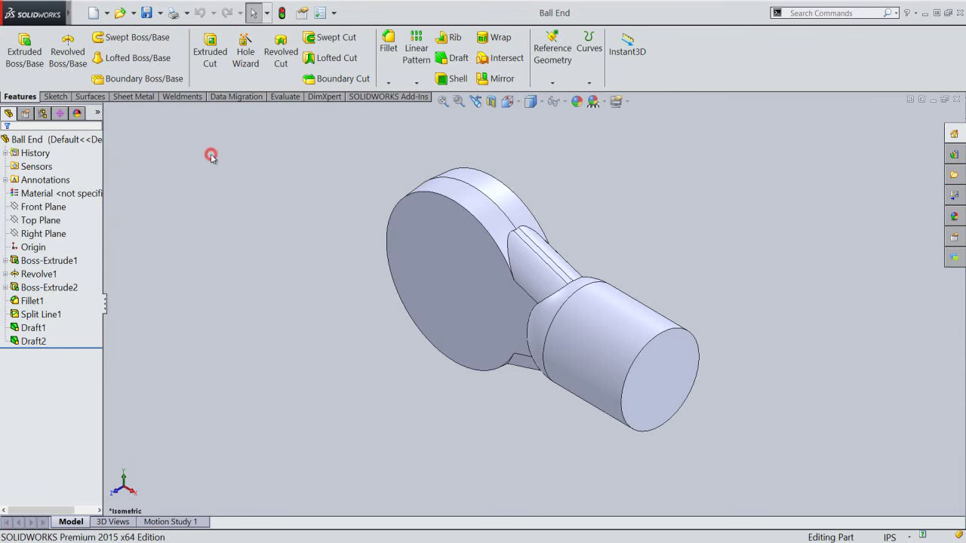
Start a Hole Wizard Straight Tap hole using the ANSI Inch standard
click(244, 60)
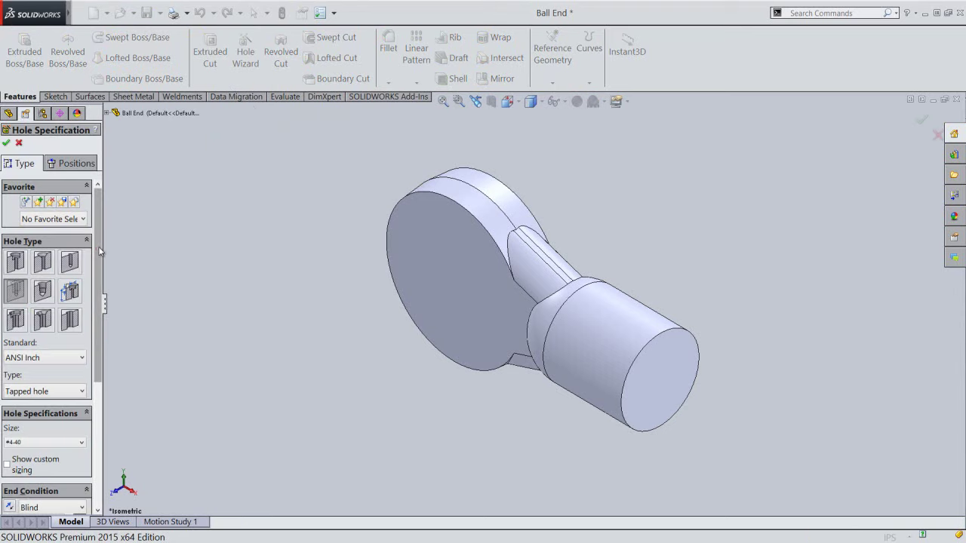
drag(99, 252, 99, 257)
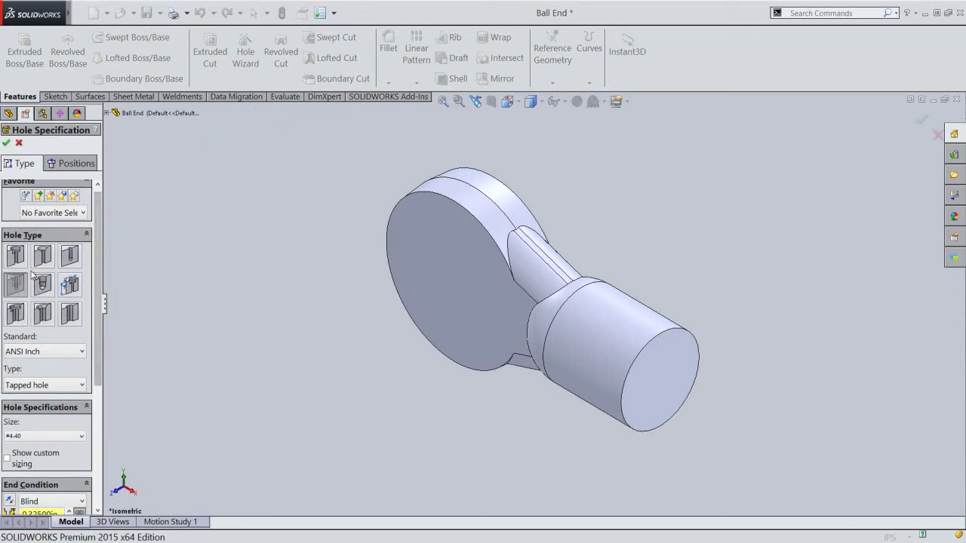
click(15, 289)
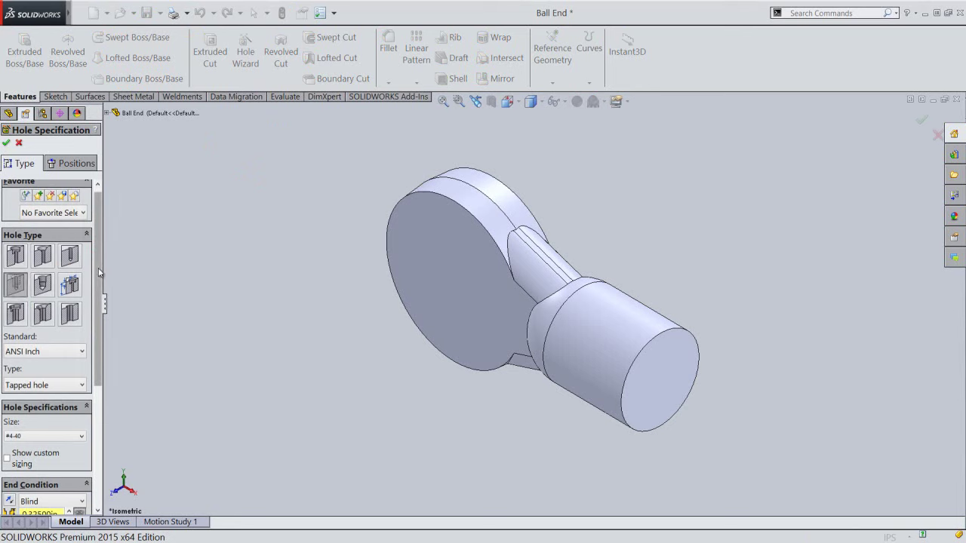
scroll(99, 272, down, 5)
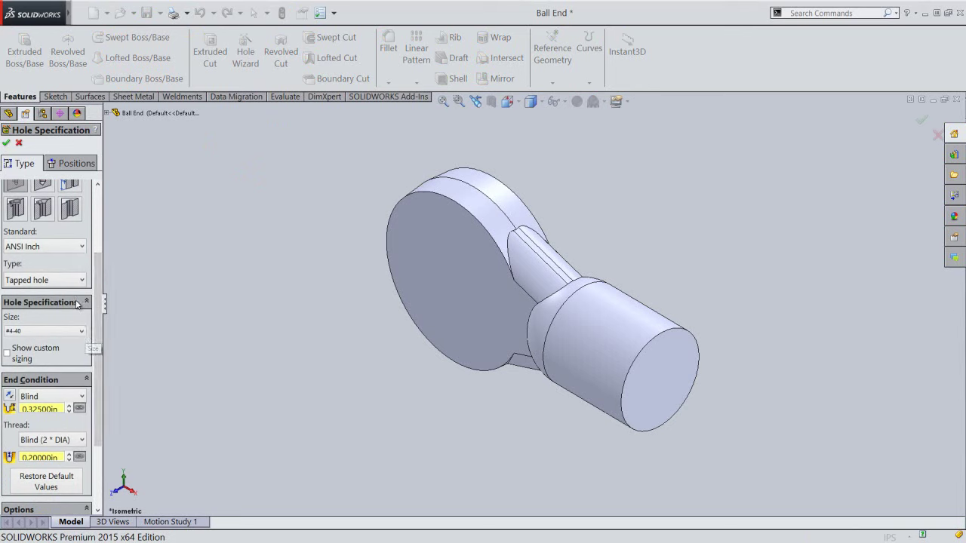
click(79, 248)
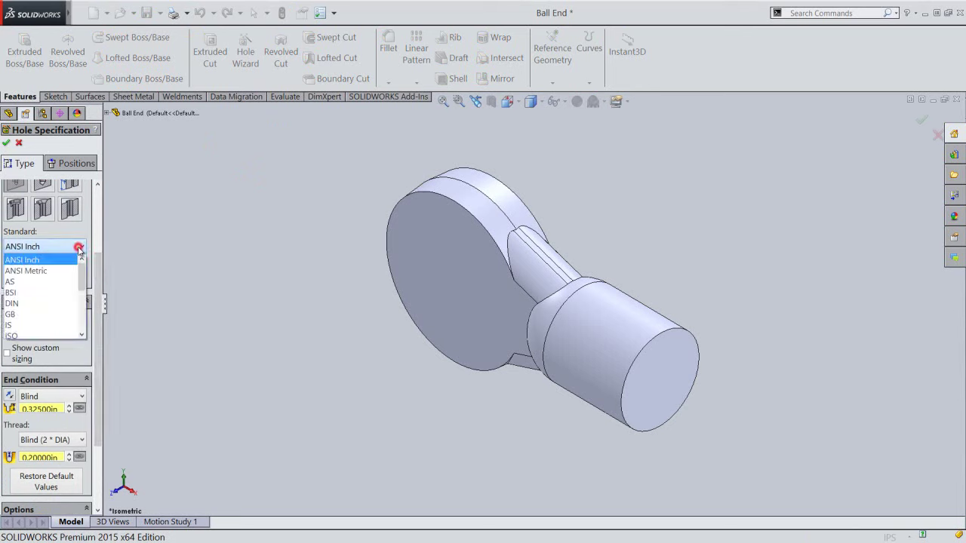
click(67, 263)
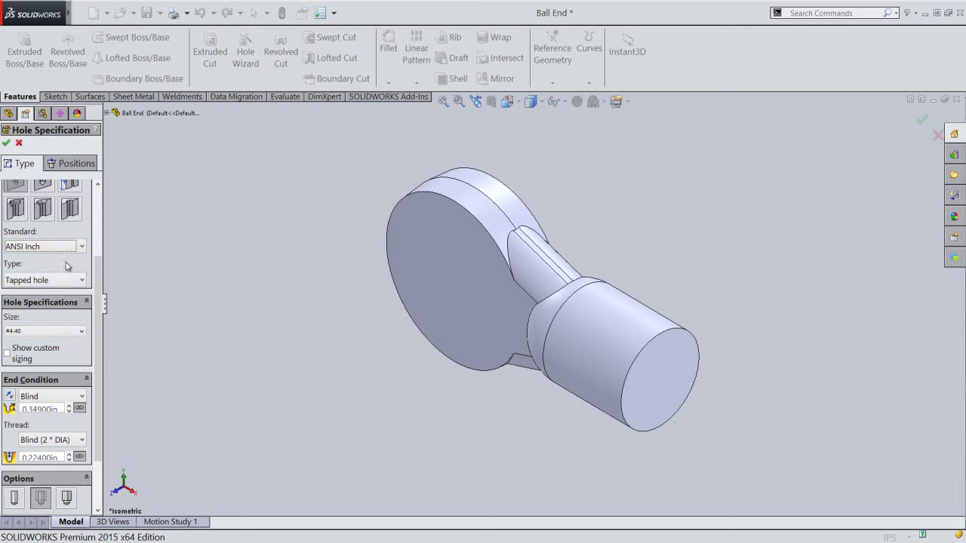
Set the tap size to #4-40, depth 0.225 in, with a cosmetic thread
click(55, 332)
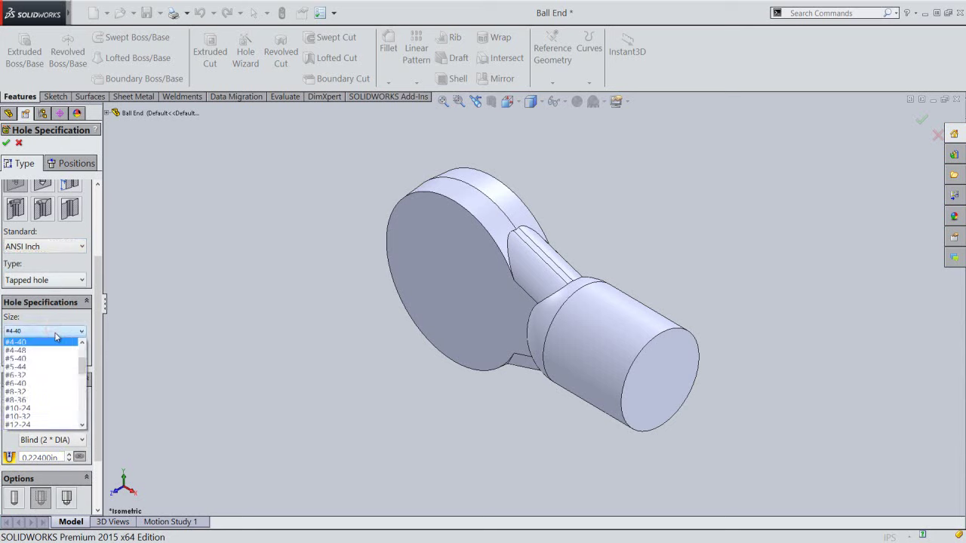
click(80, 343)
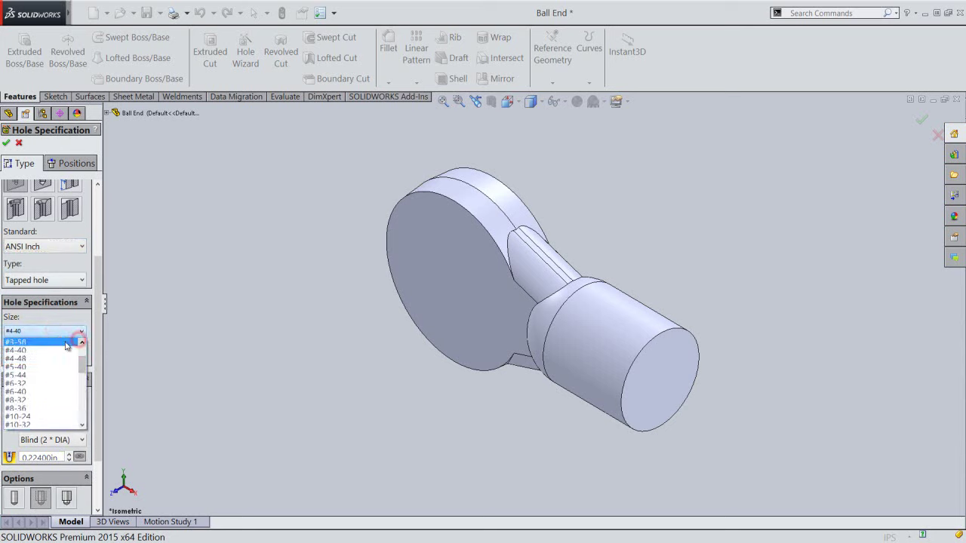
click(24, 351)
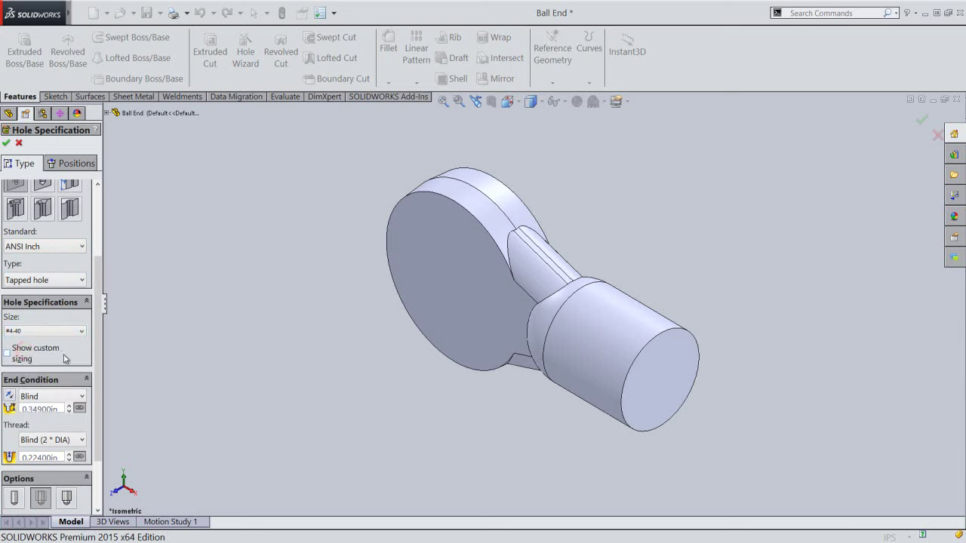
drag(98, 362, 98, 396)
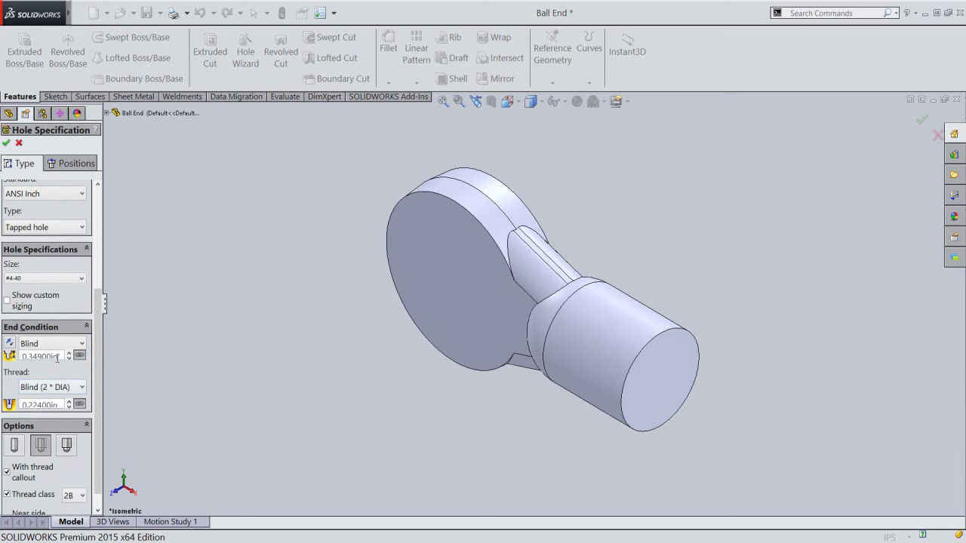
drag(58, 357, 23, 359)
key(BackSpace)
click(138, 360)
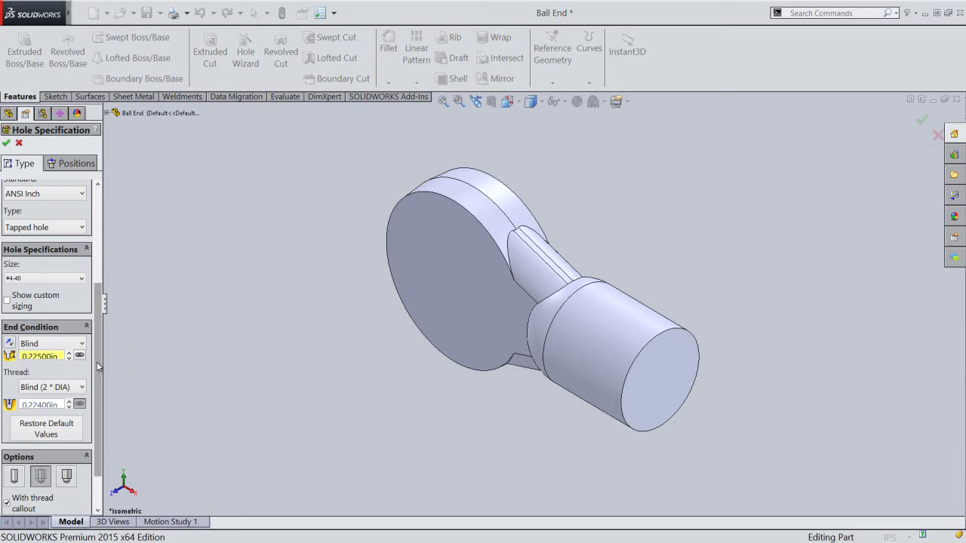
drag(97, 369, 100, 396)
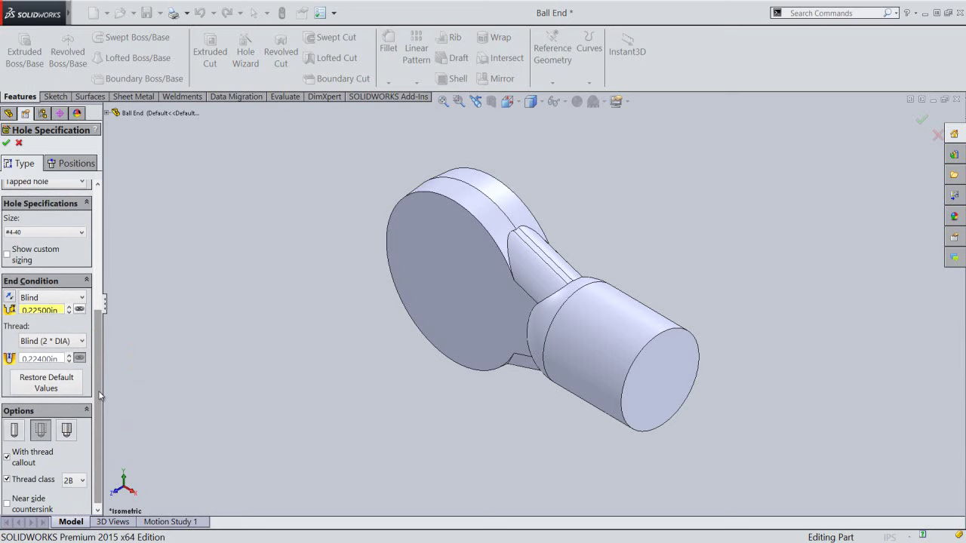
click(40, 436)
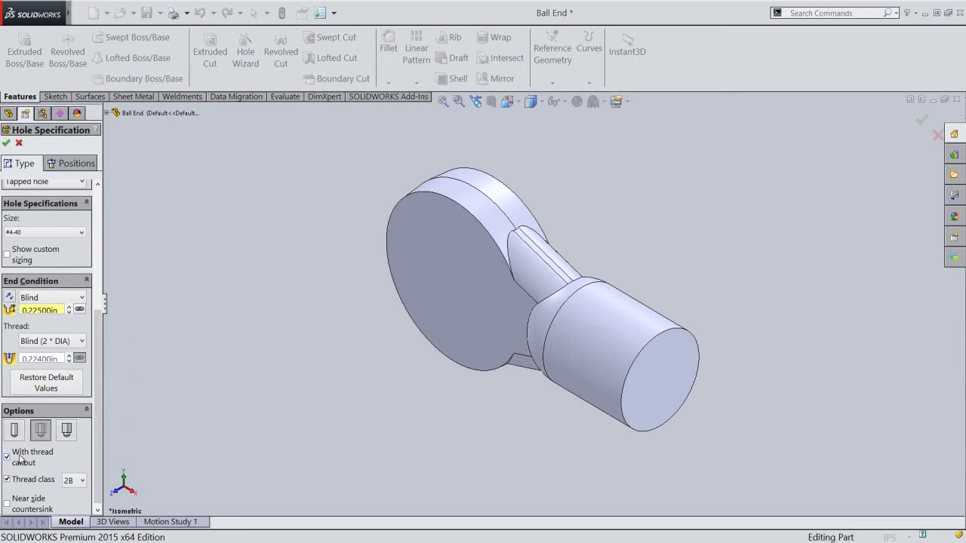
Place the tapped hole at the centre of the shaft's end face and finish it
click(57, 165)
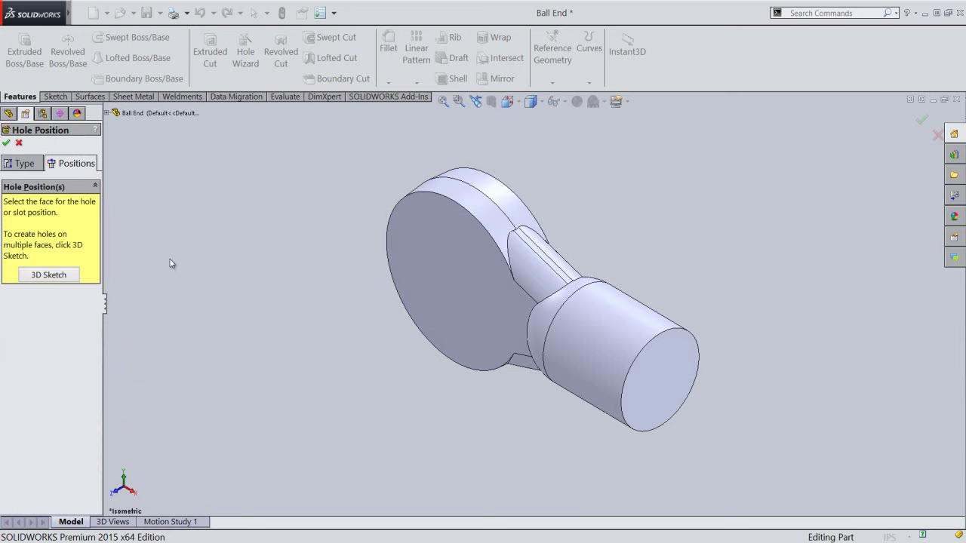
click(654, 380)
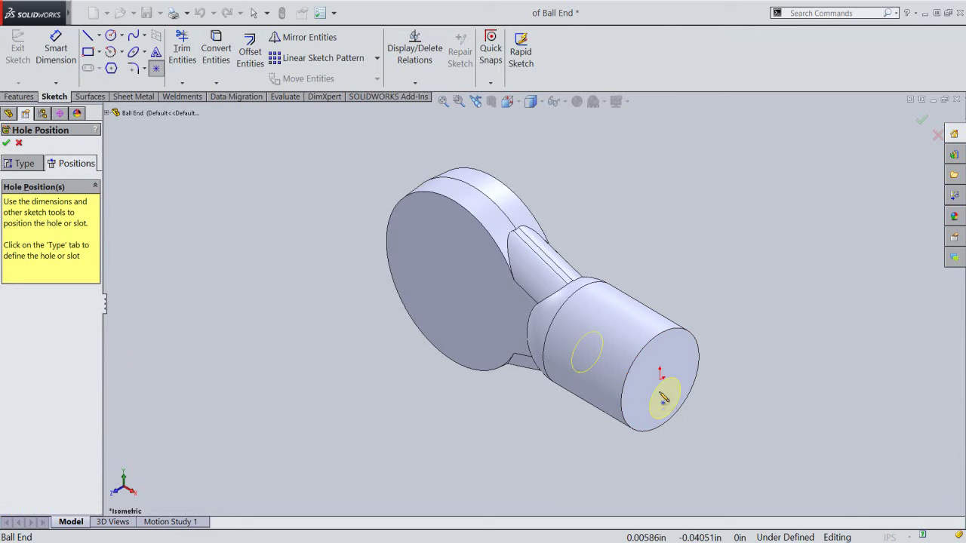
click(662, 380)
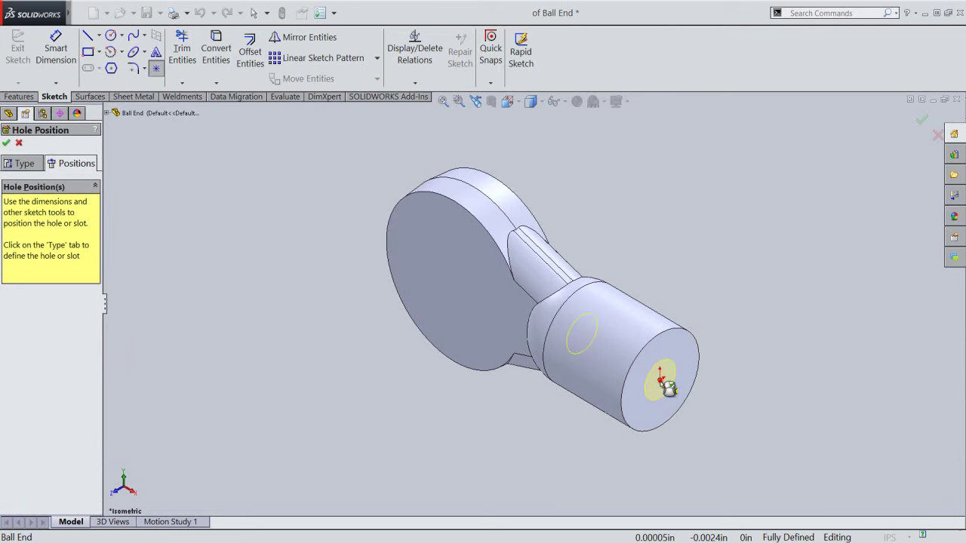
right_click(714, 236)
click(725, 240)
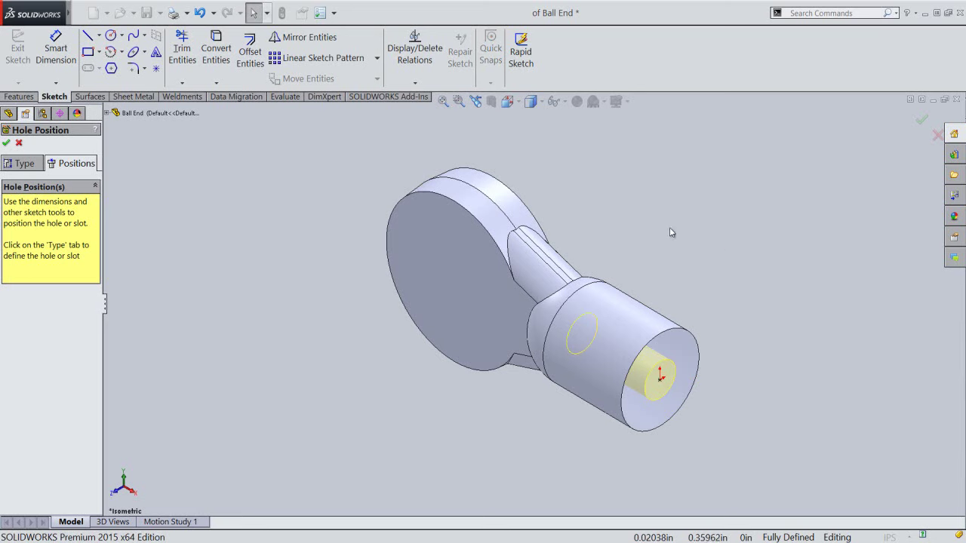
click(6, 143)
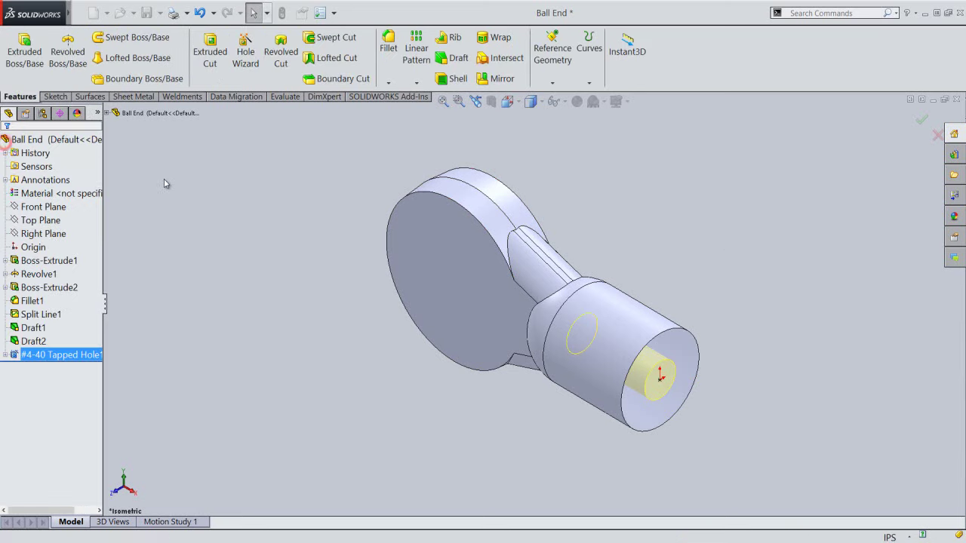
click(167, 184)
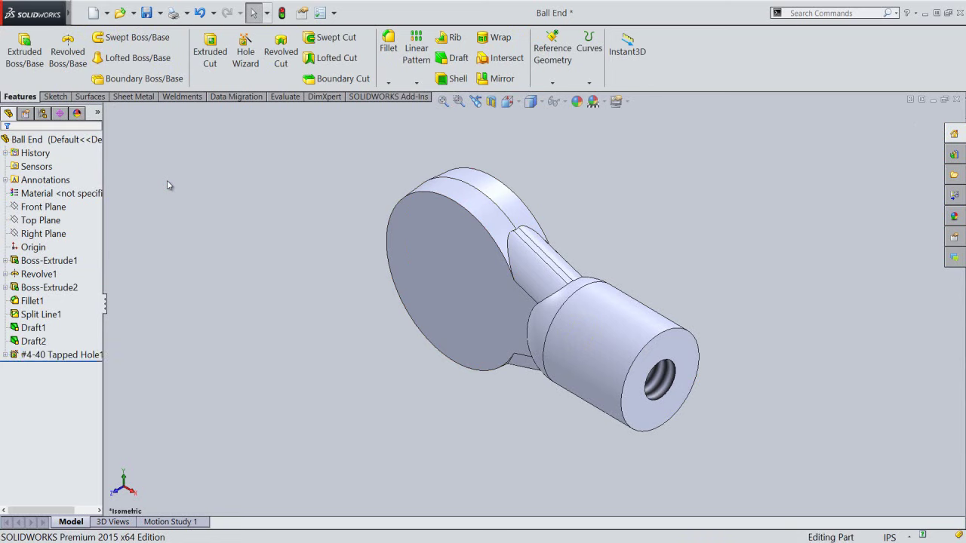
text(me)
Fillet the shaft end face's outer edge with a 0.015 in radius and save the part
click(167, 183)
click(388, 54)
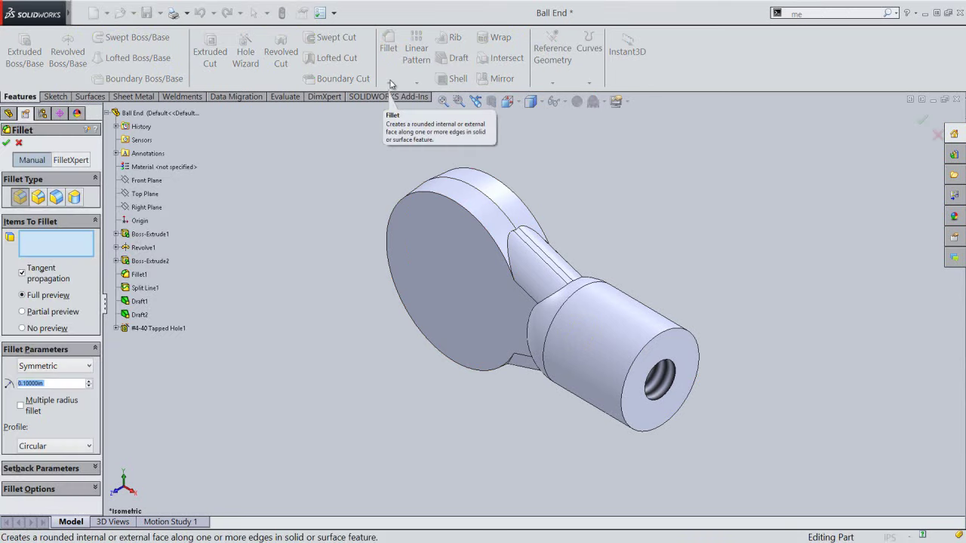
click(657, 334)
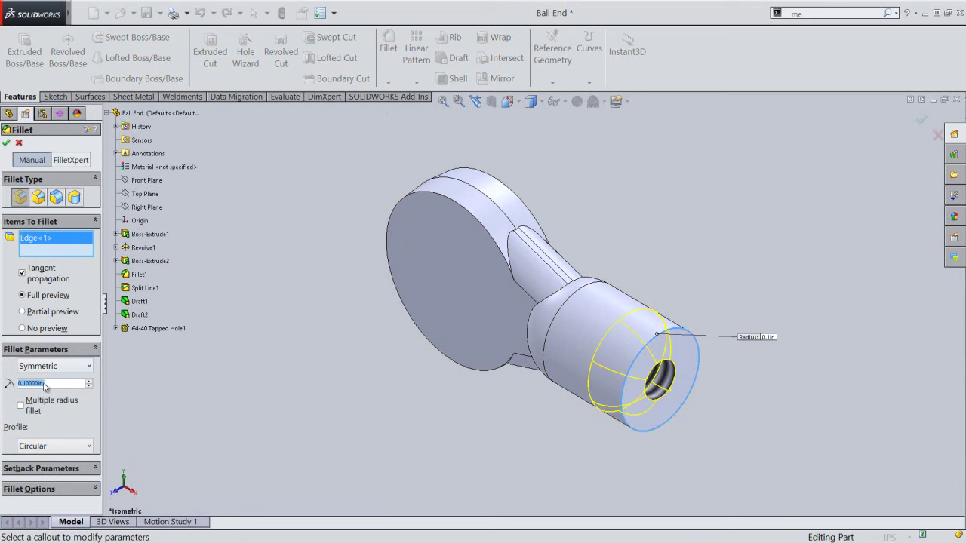
drag(51, 384, 14, 385)
key(BackSpace)
text(.015)
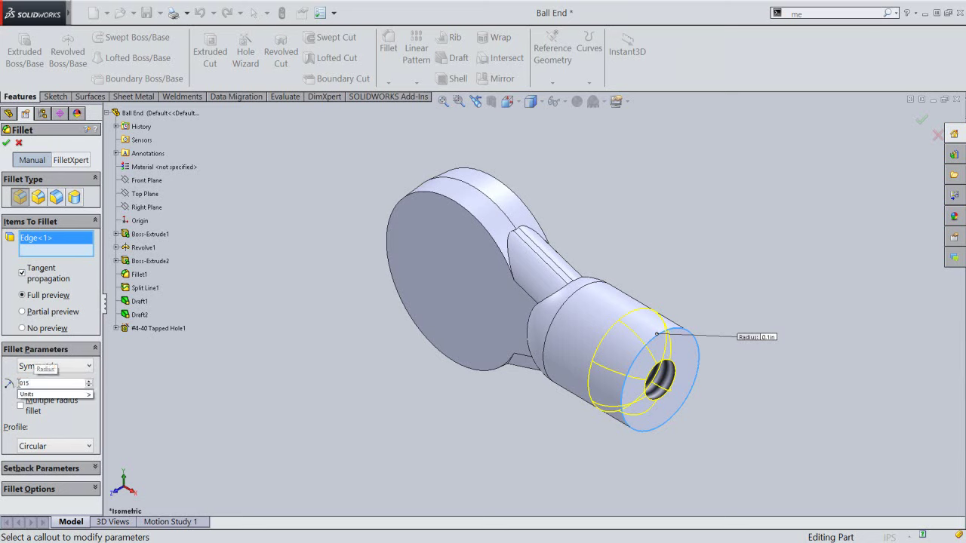
key(Return)
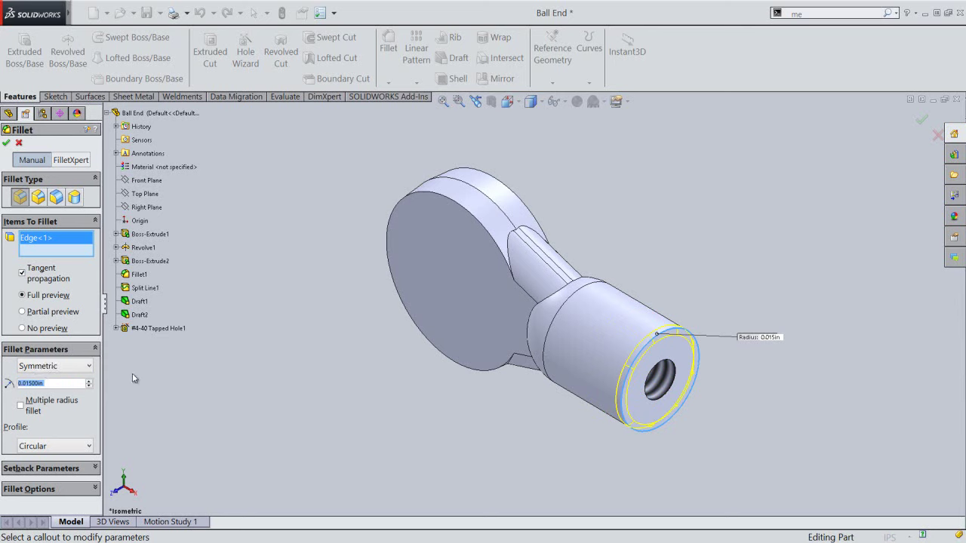
right_click(151, 373)
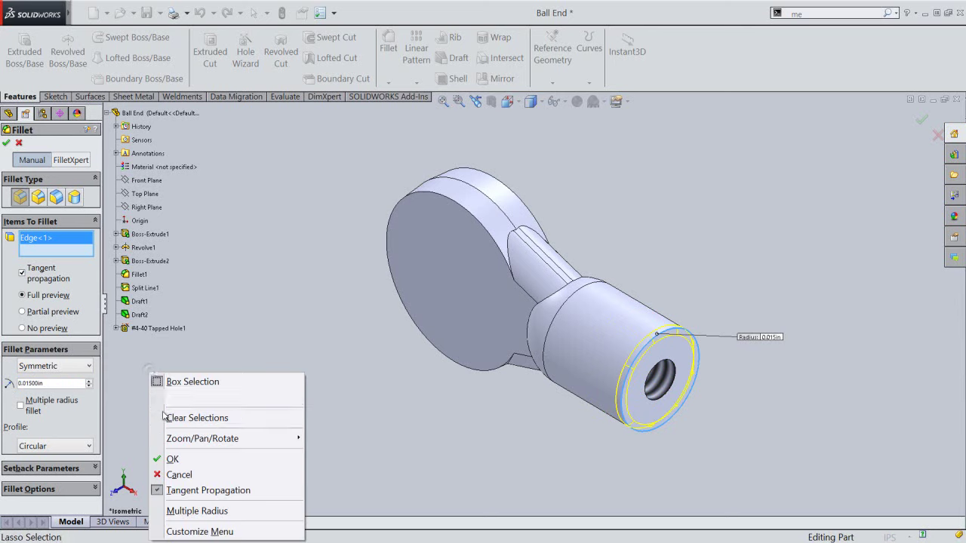
click(172, 459)
click(202, 423)
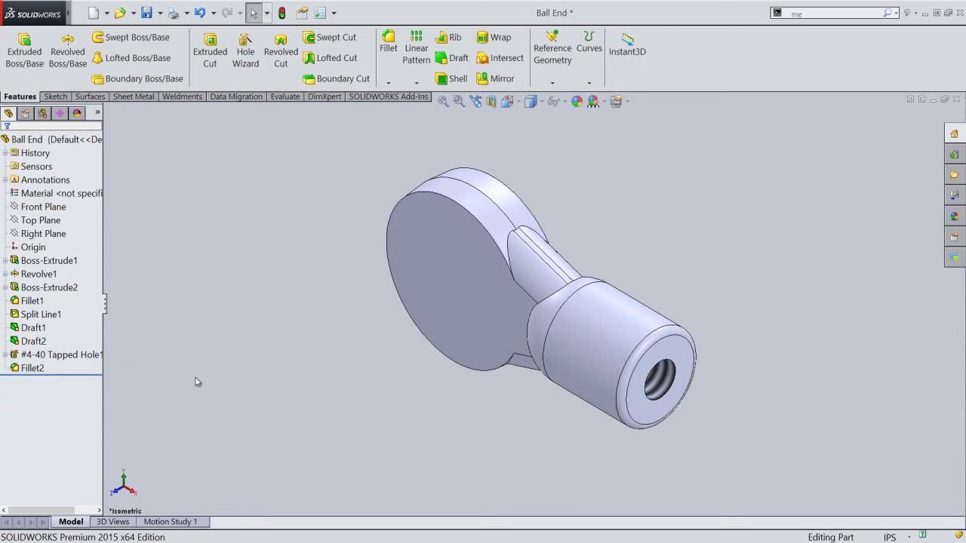
click(147, 13)
Apply a 0.005 in fillet to the disk's front and back edges and the shaft neck face
click(216, 205)
click(389, 45)
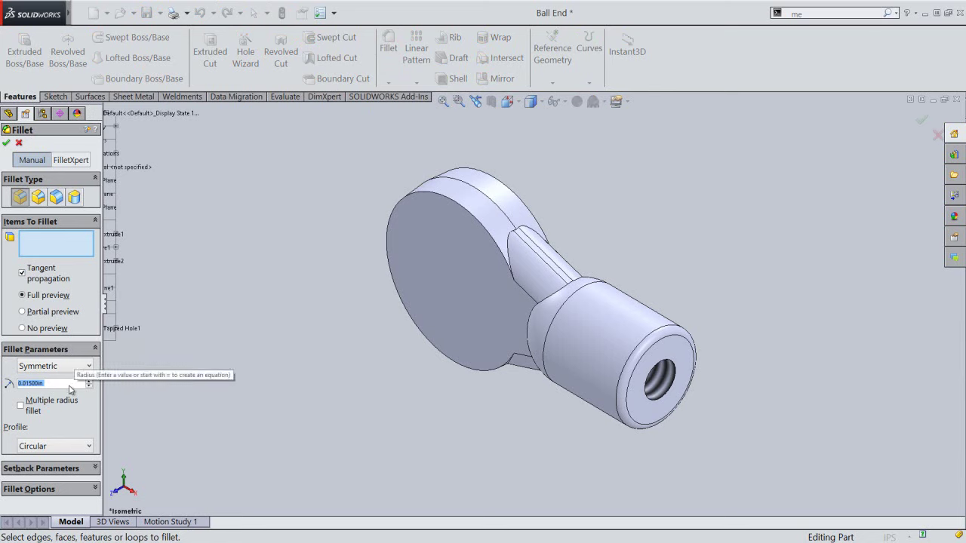
text(.00)
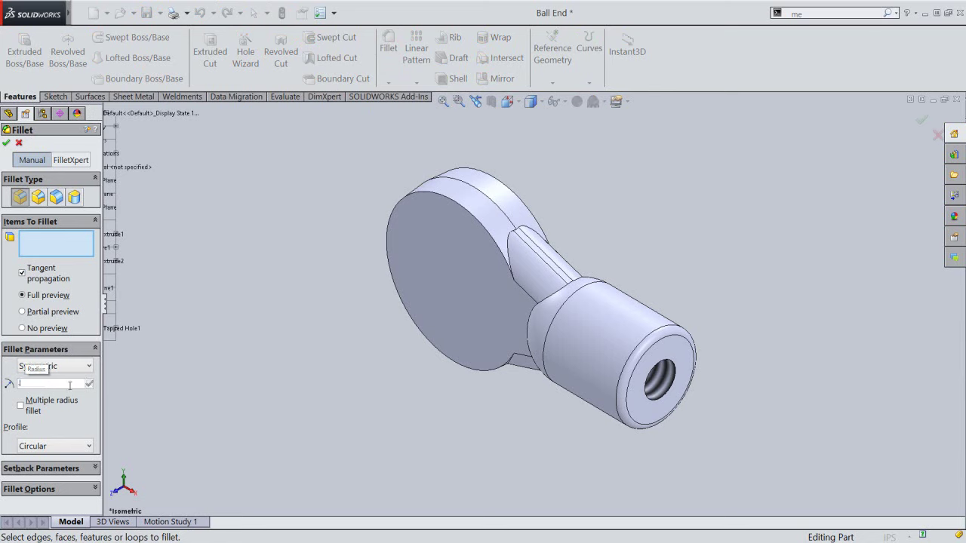
text(500in)
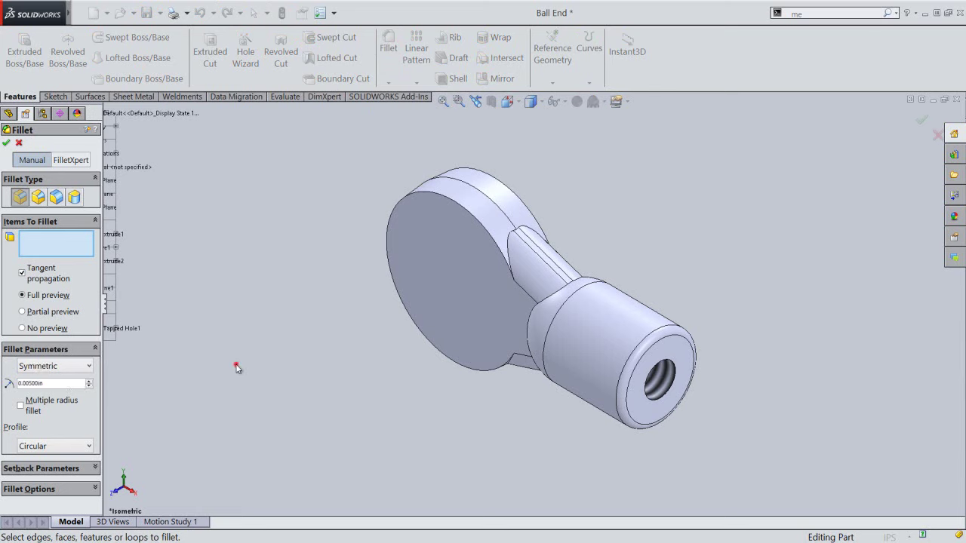
key(Return)
click(409, 197)
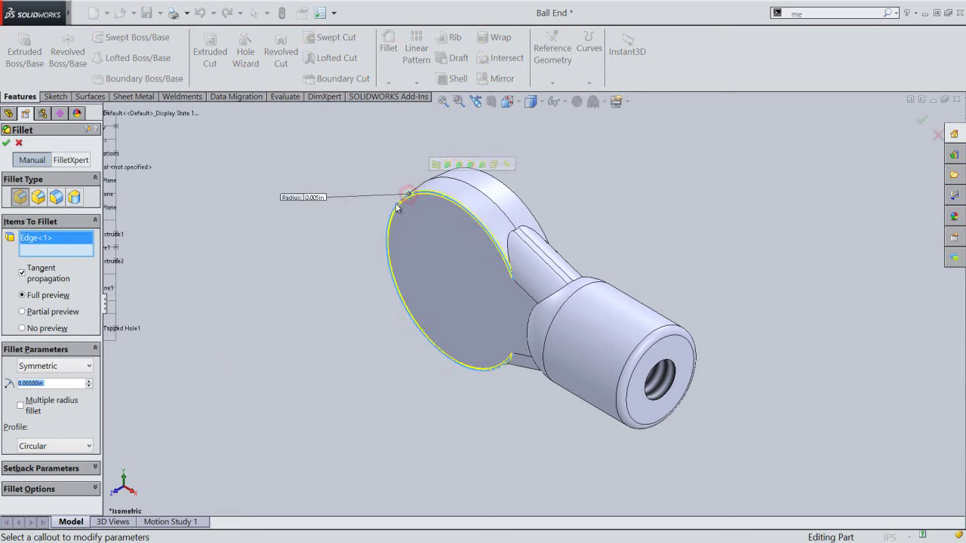
click(501, 184)
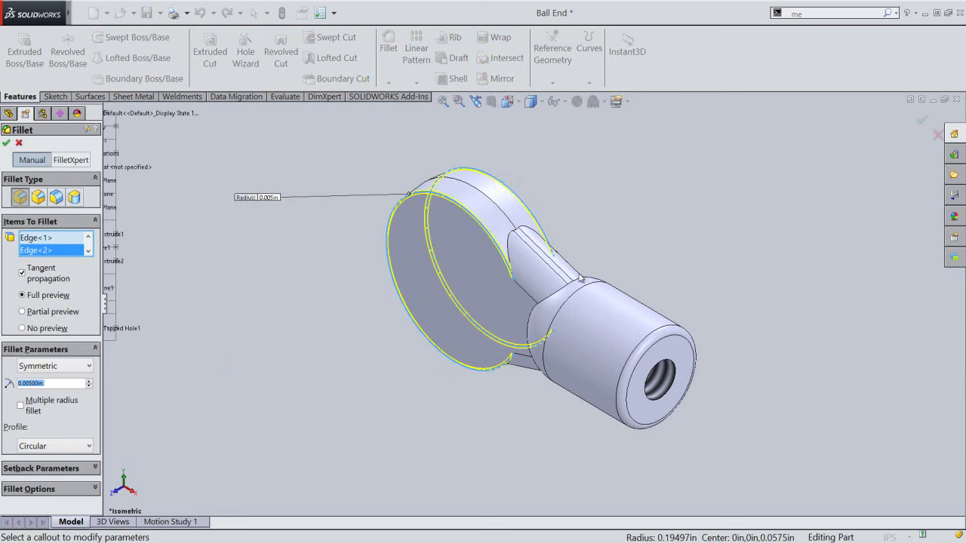
click(538, 305)
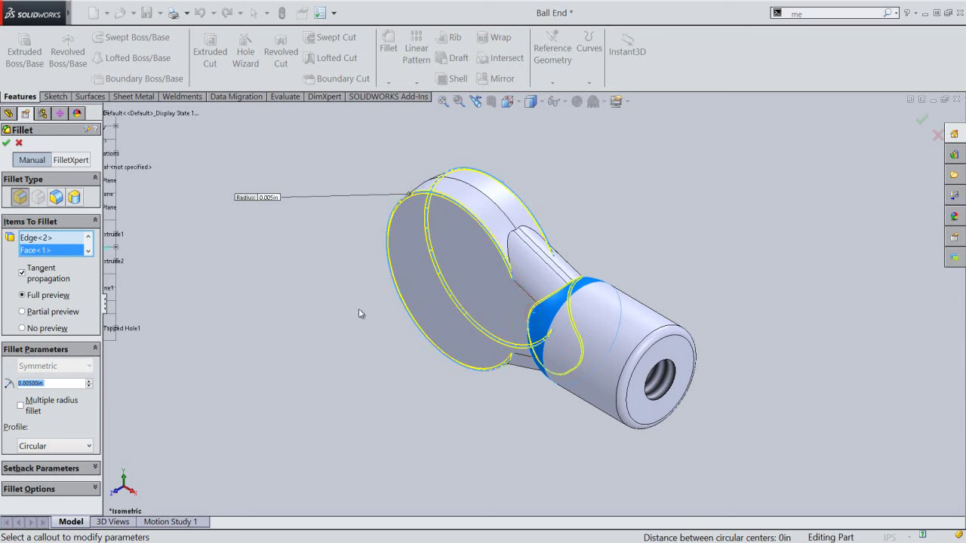
click(6, 144)
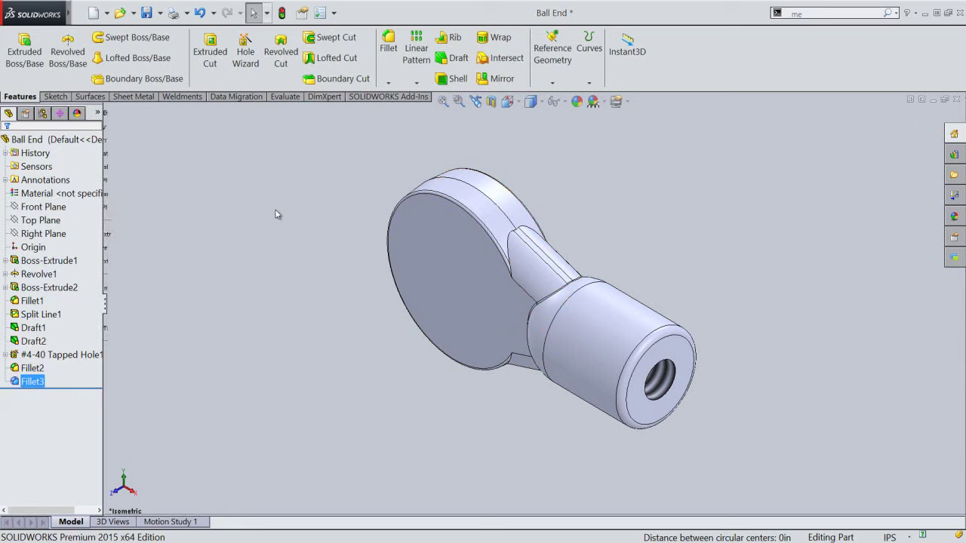
click(305, 220)
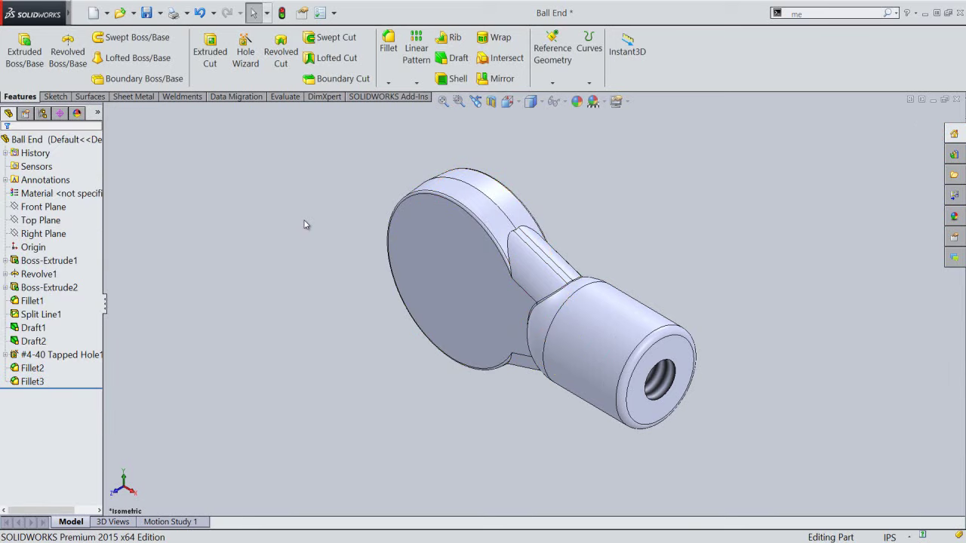
click(271, 239)
Start a new fillet on the two split-line edges where the rib meets the disk
click(388, 45)
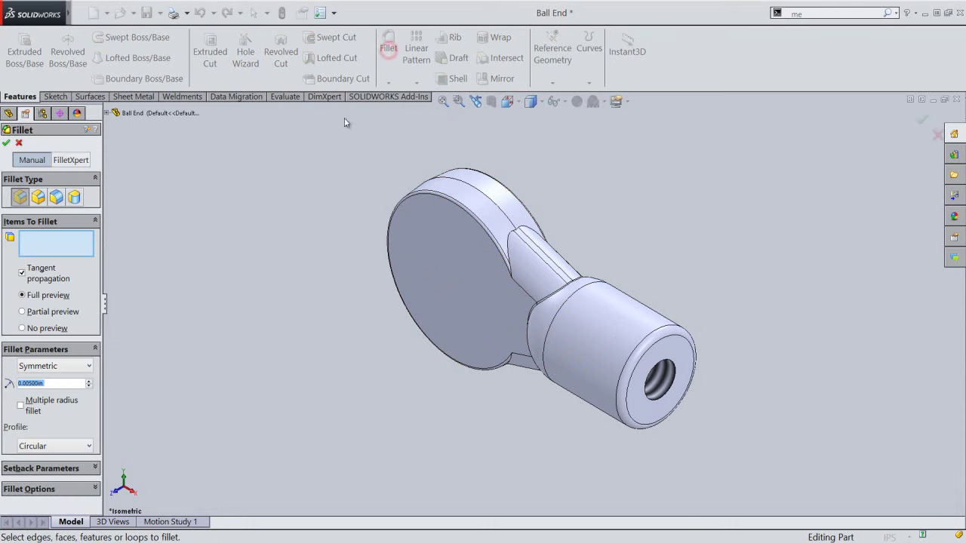
click(46, 386)
click(479, 192)
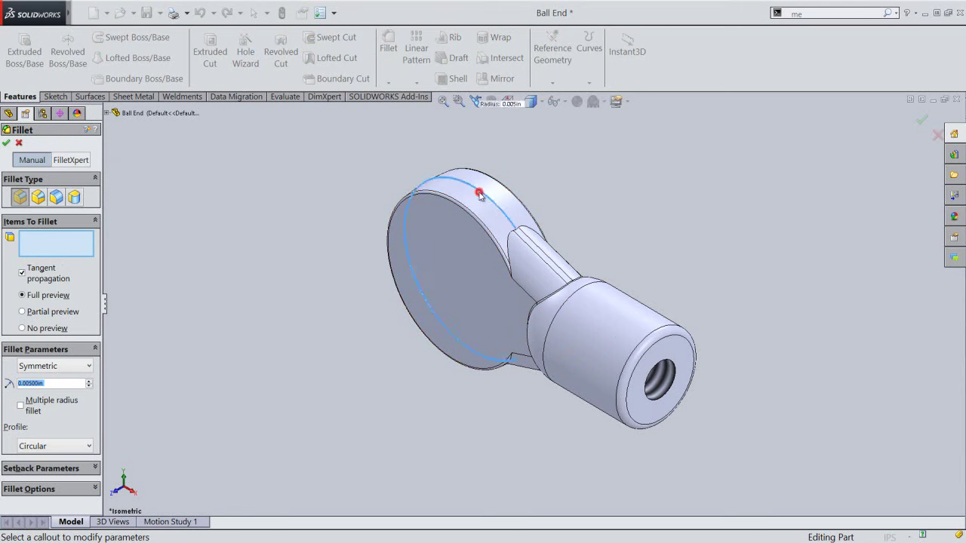
click(531, 229)
click(513, 242)
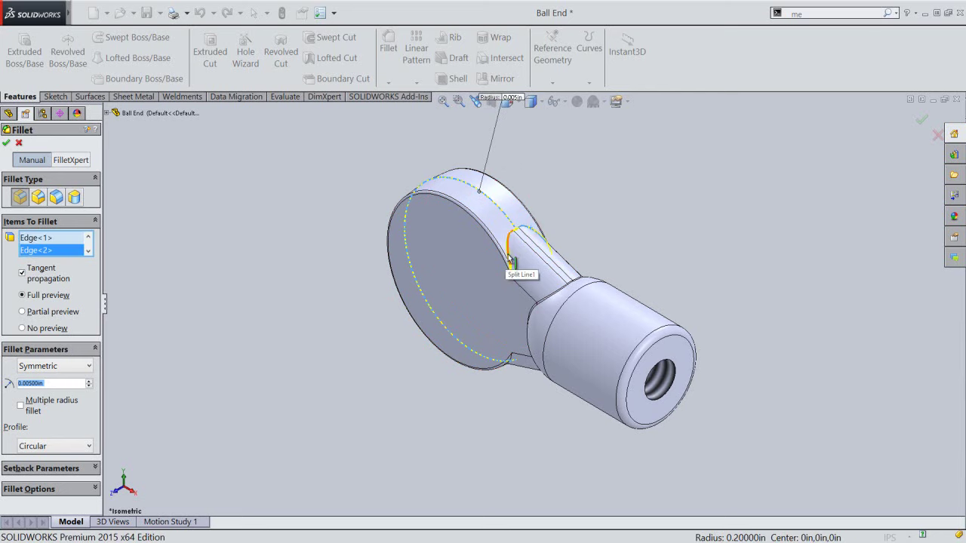
click(510, 261)
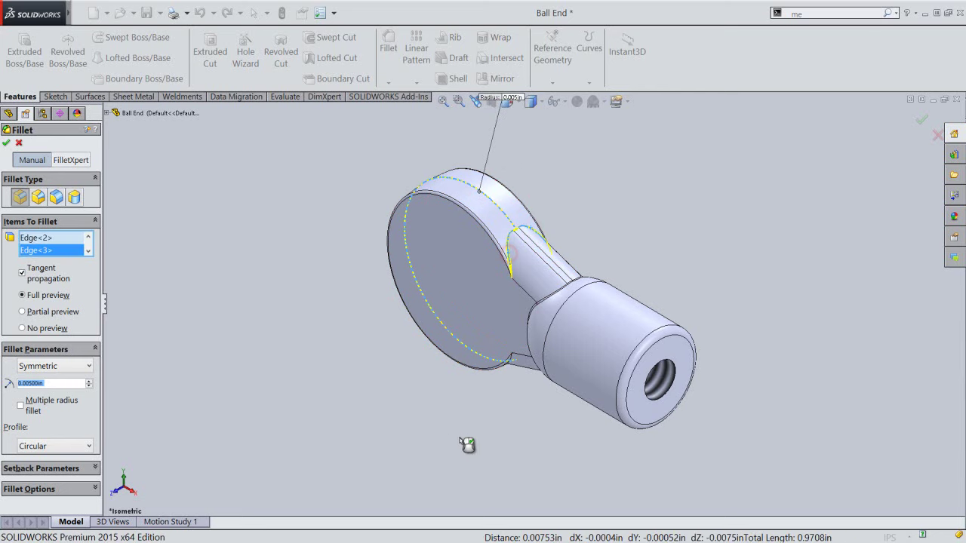
Add the rib's remaining hidden split-line edge and confirm the fillet
middle_drag(476, 427, 504, 422)
middle_drag(505, 370, 529, 194)
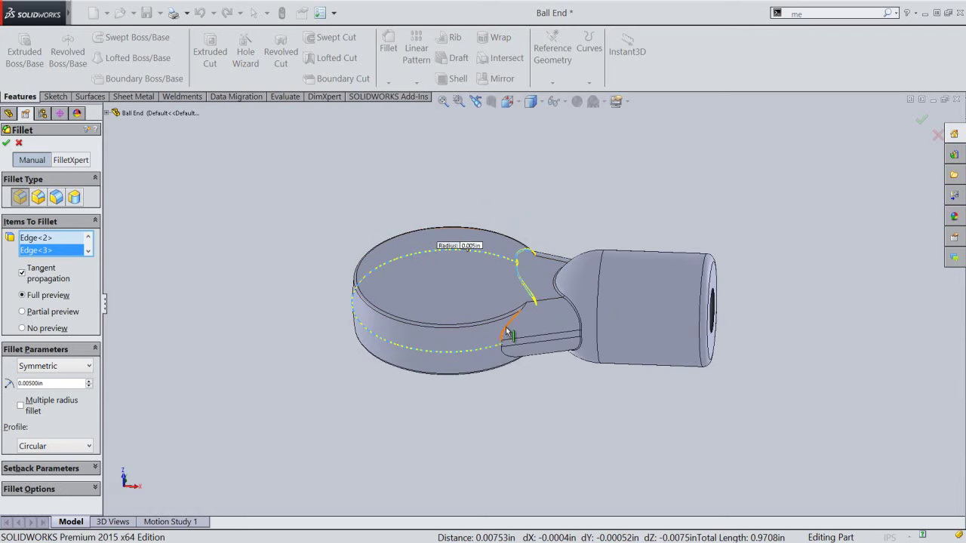
click(516, 335)
click(518, 332)
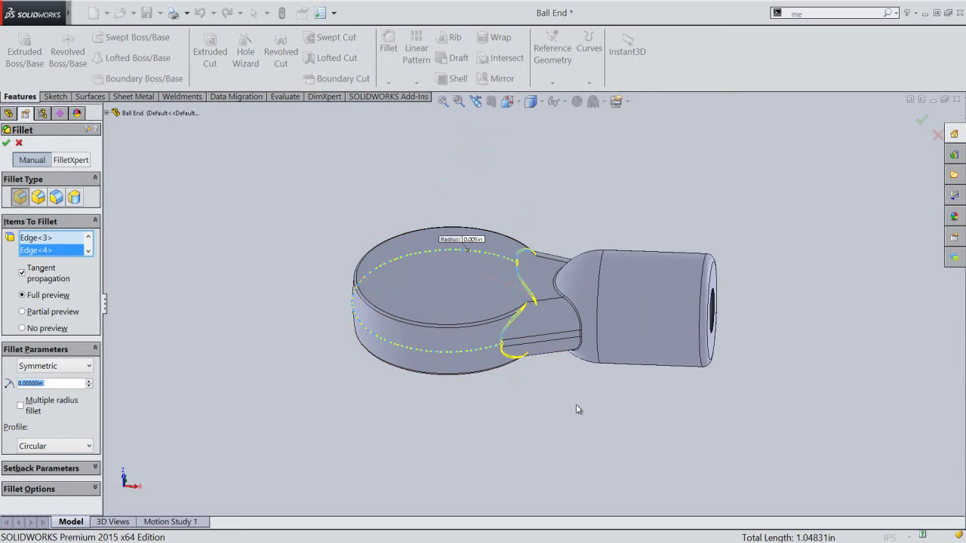
click(476, 103)
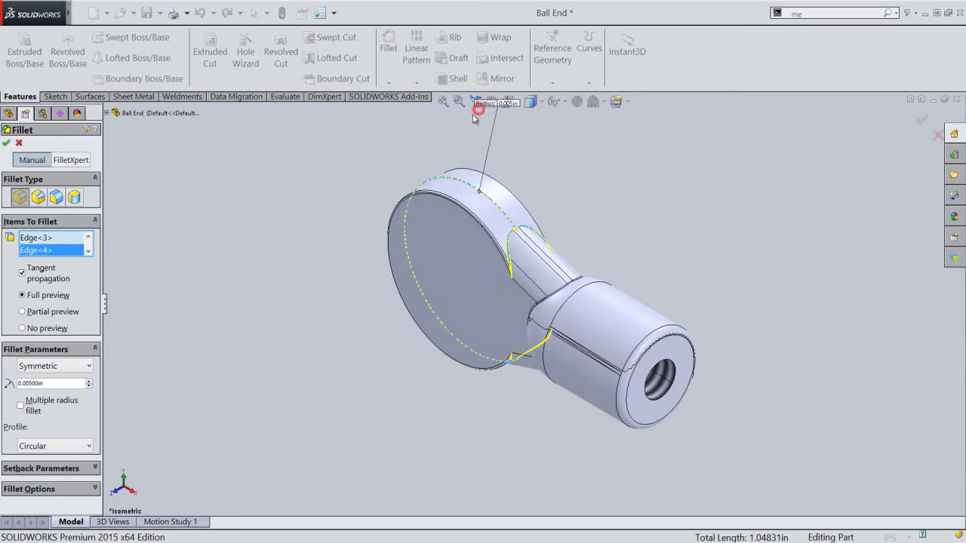
right_click(683, 205)
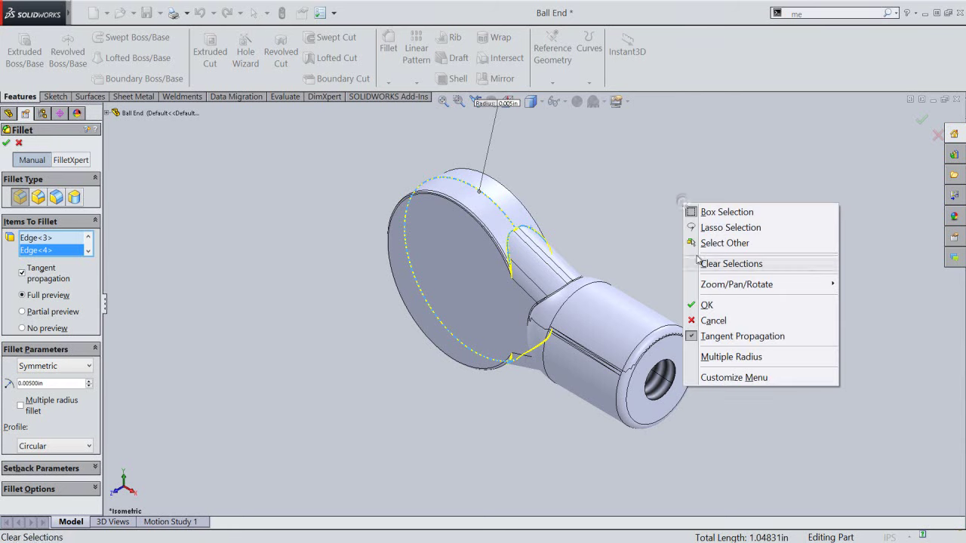
click(708, 308)
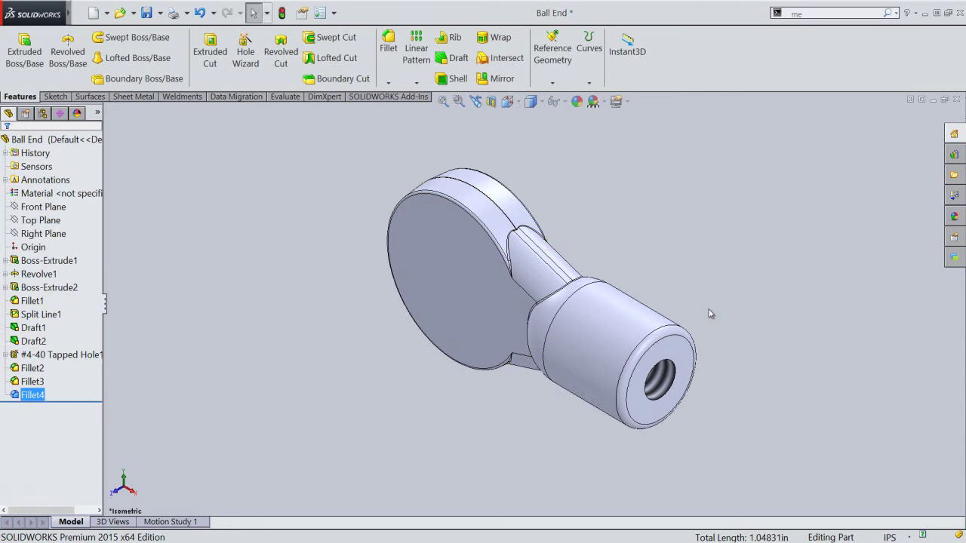
Fit the part in view and select the tapped hole's rim on the end face
key(f)
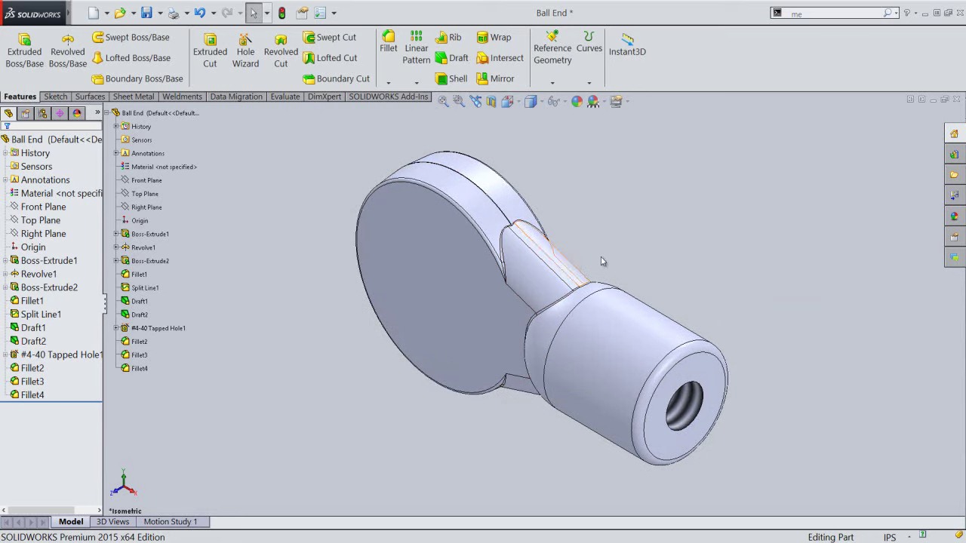
click(641, 247)
scroll(642, 248, up, 2)
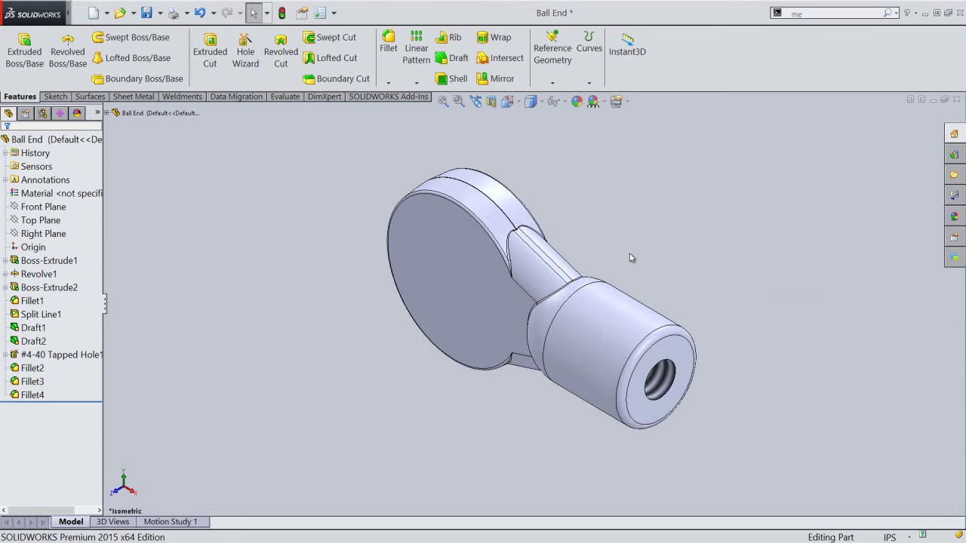
click(688, 366)
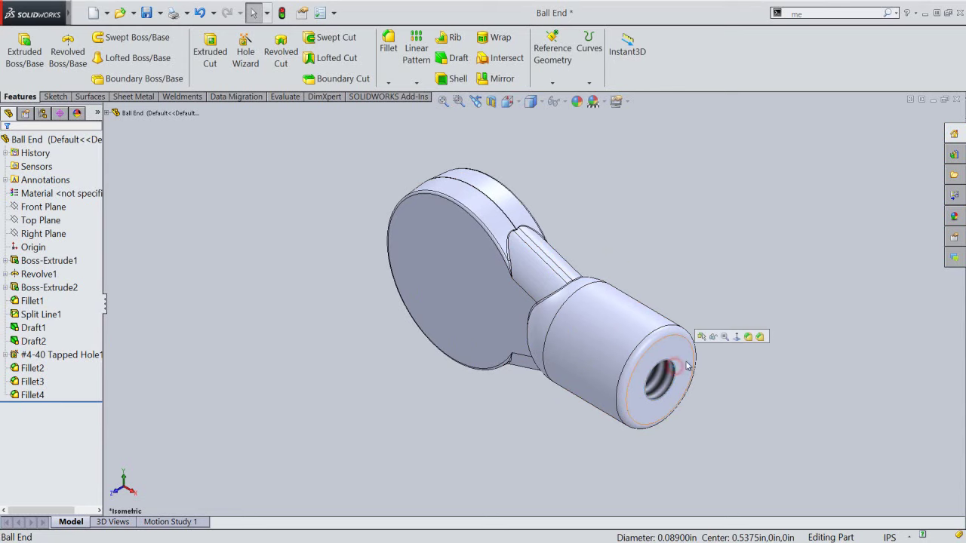
Chamfer the tapped hole's rim with equal distances of 0.015 in, creating Chamfer1
click(760, 338)
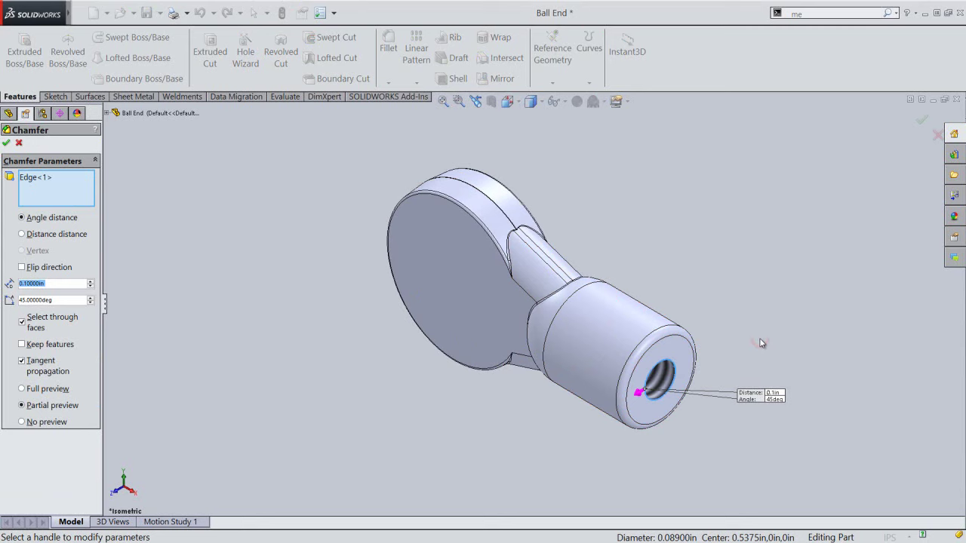
click(218, 237)
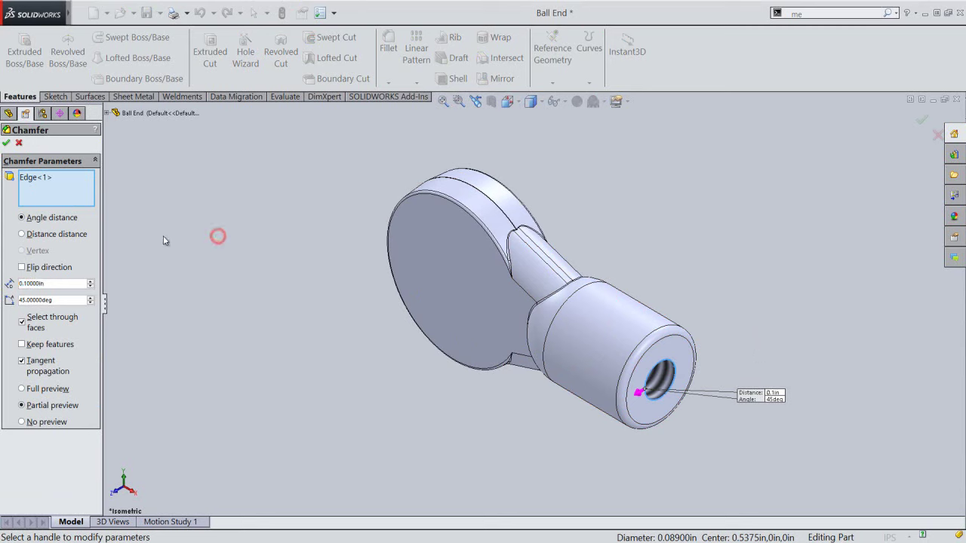
click(22, 235)
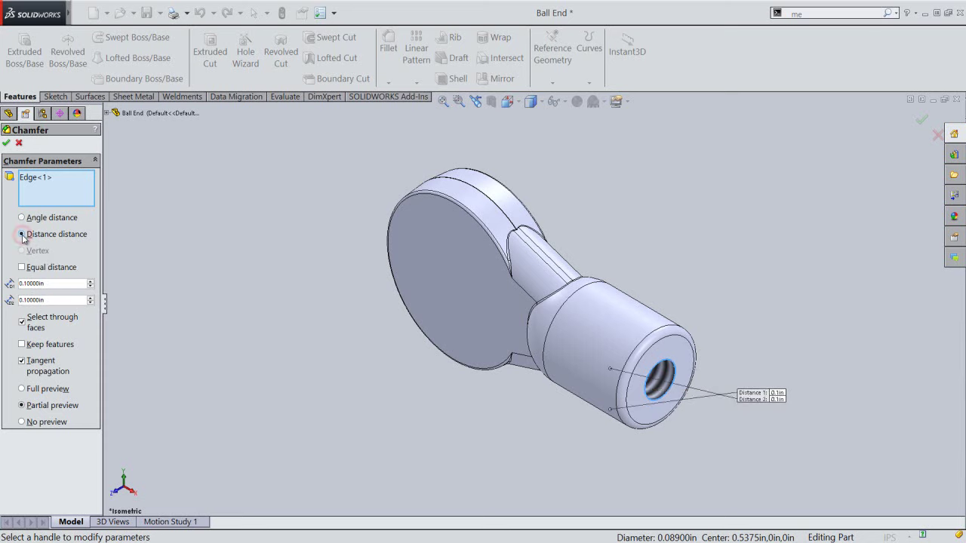
click(21, 269)
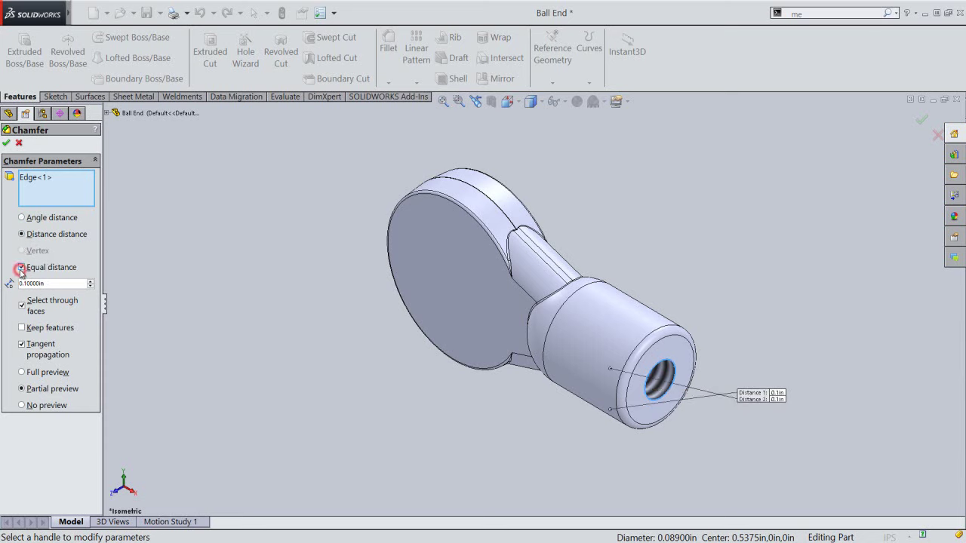
click(53, 284)
text(.015)
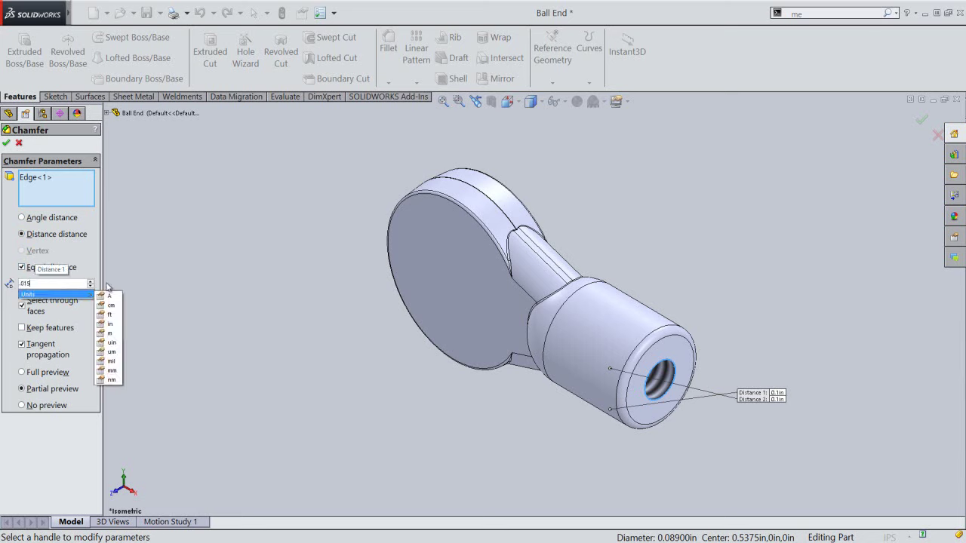
click(176, 264)
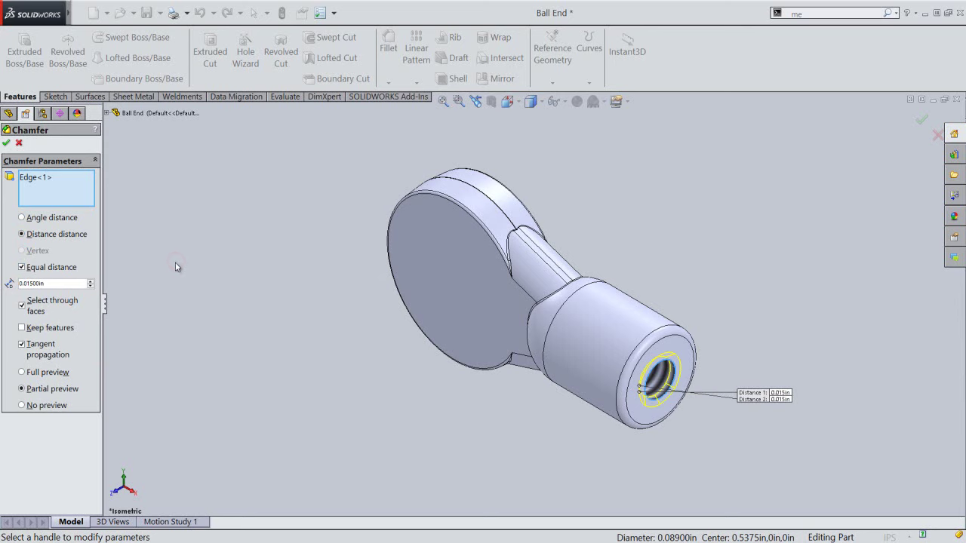
click(6, 143)
Open a sketch on the Front Plane, close the section view, and face the front view
click(247, 305)
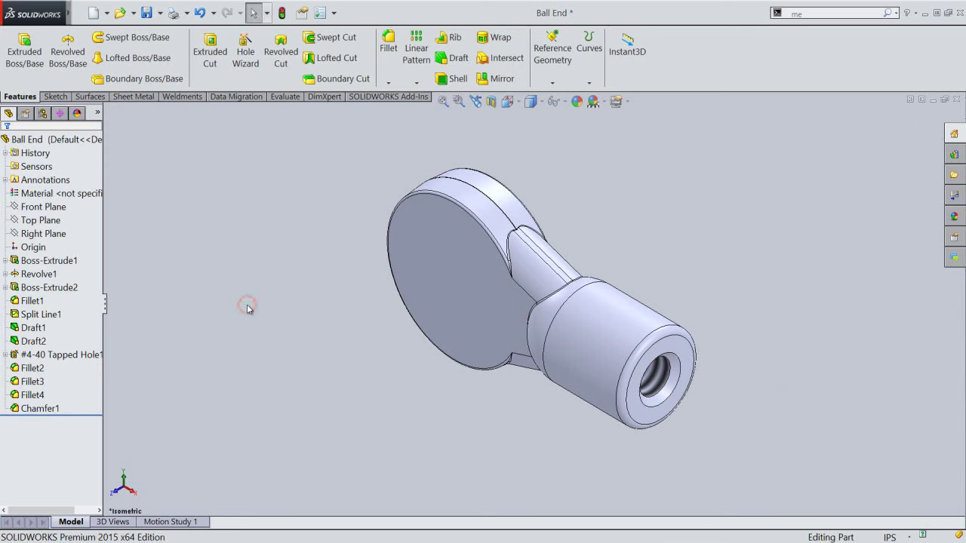
click(295, 311)
click(51, 210)
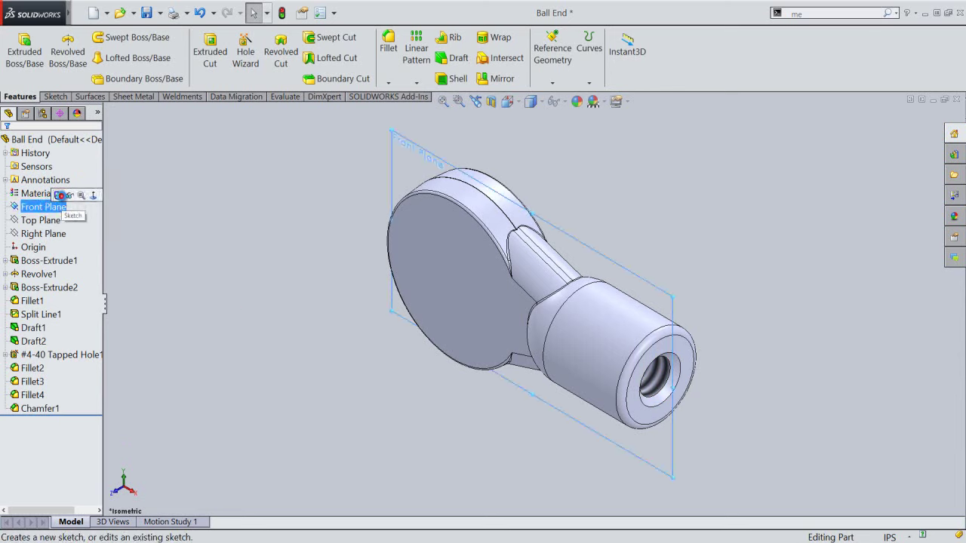
click(59, 196)
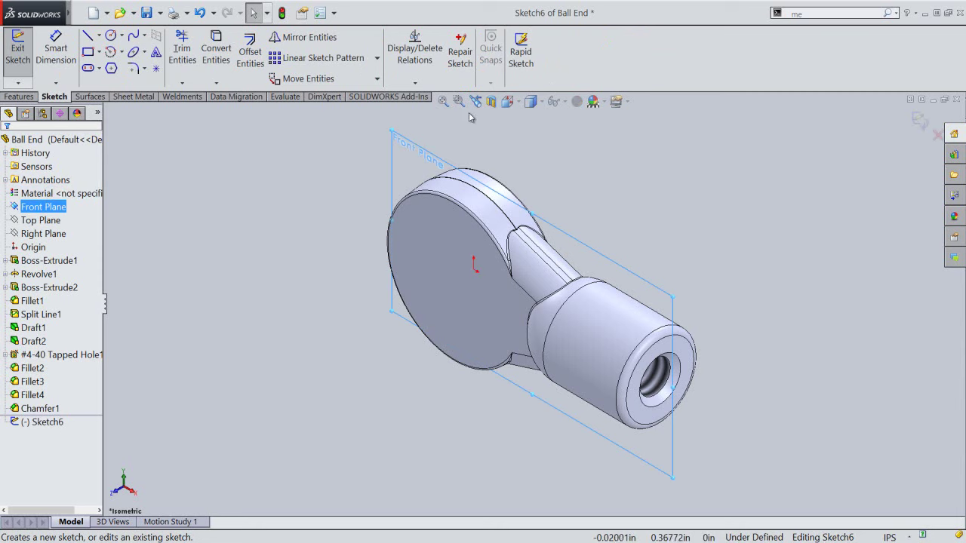
click(490, 101)
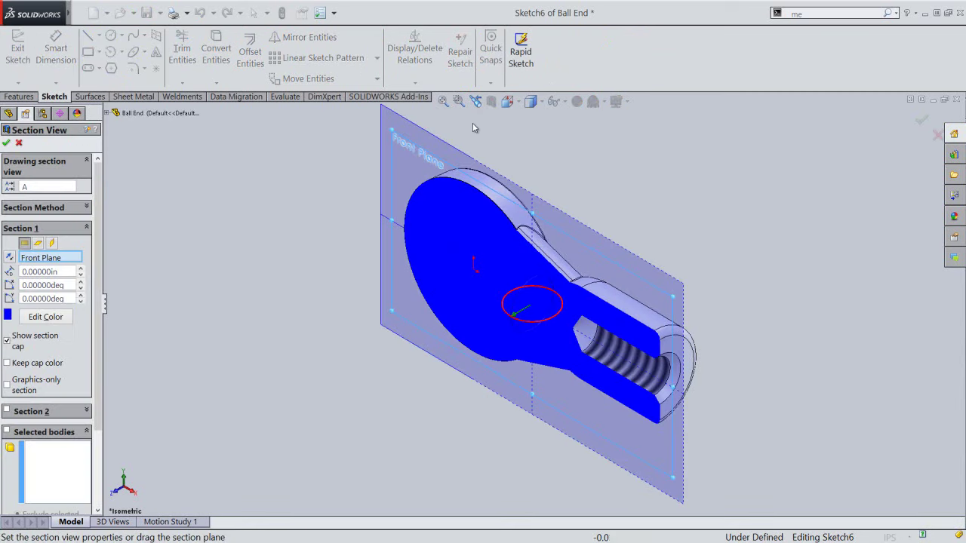
right_click(474, 121)
click(492, 226)
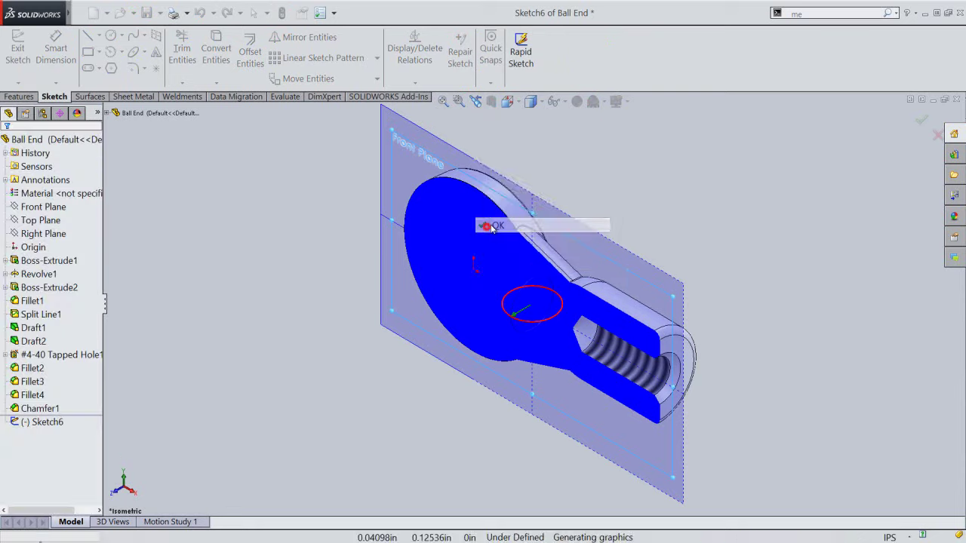
click(510, 107)
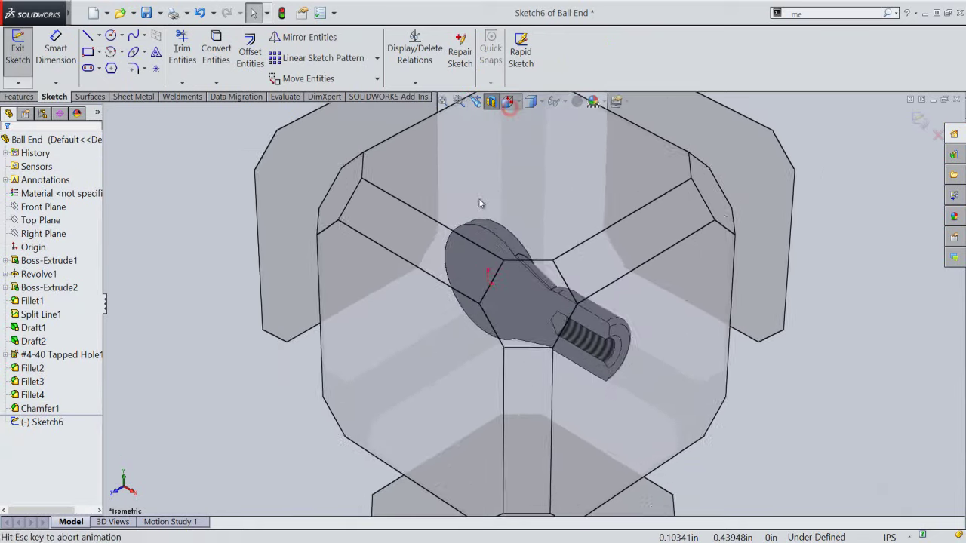
click(455, 317)
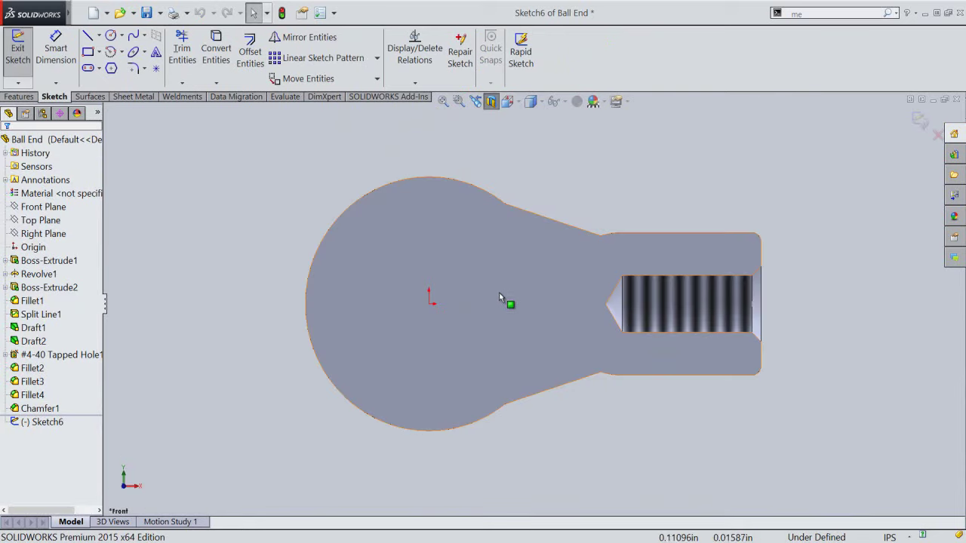
Draw a horizontal line passing the origin across the disk
click(563, 172)
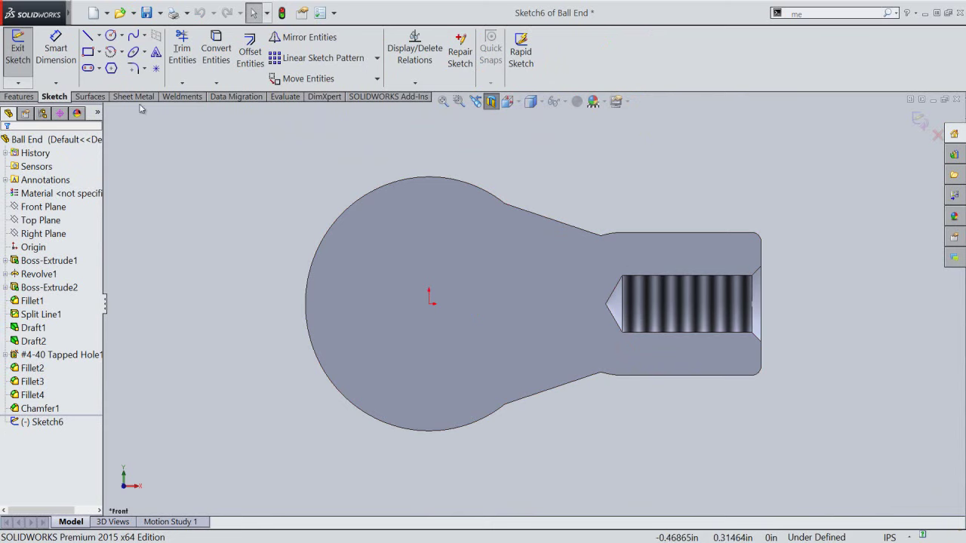
click(94, 44)
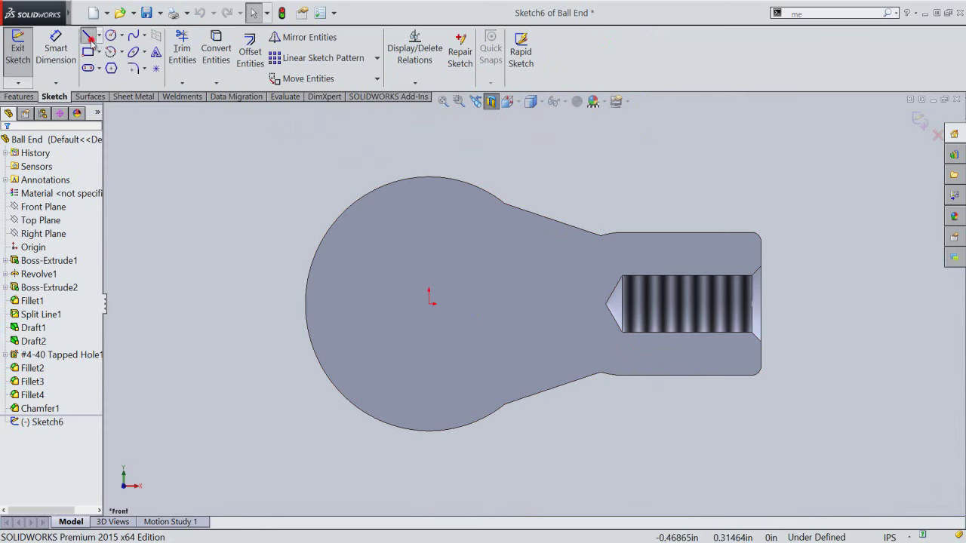
click(374, 307)
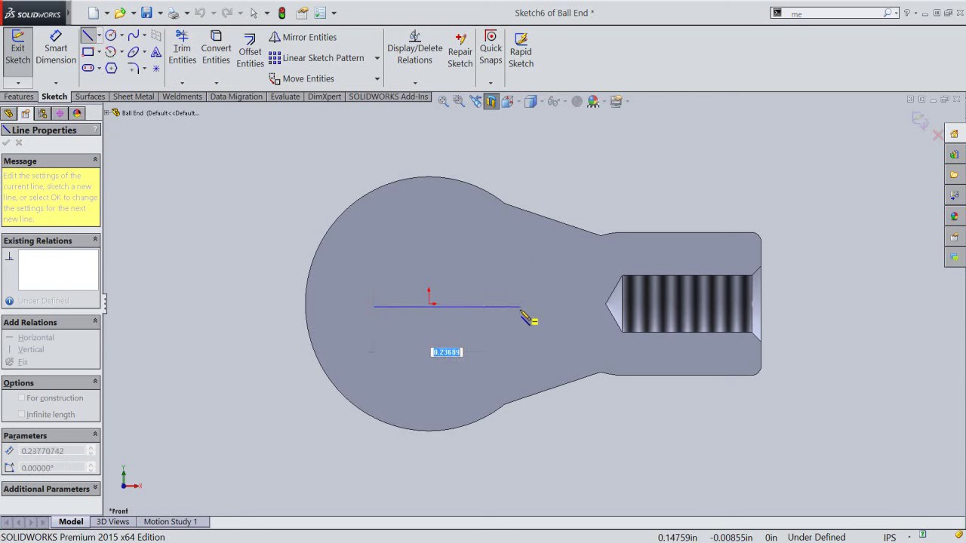
click(520, 306)
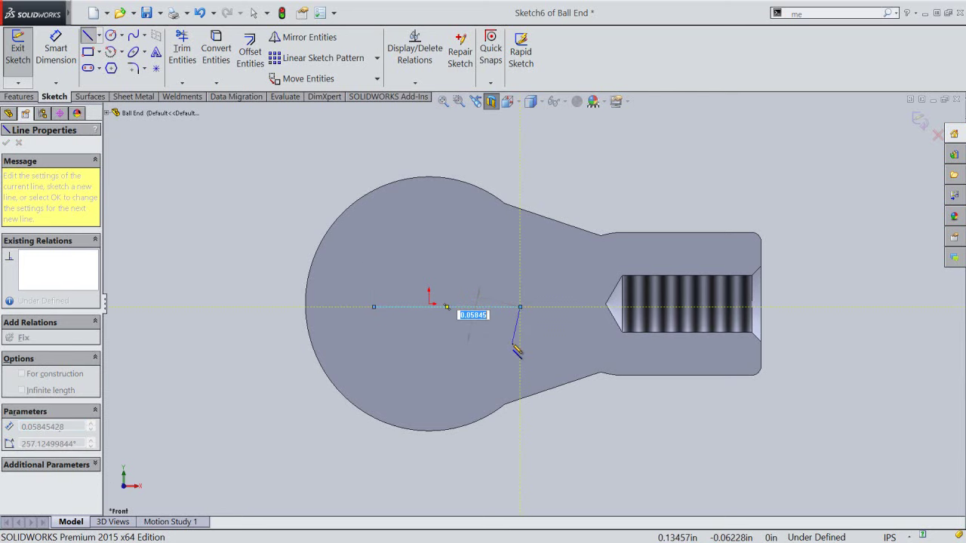
right_click(514, 347)
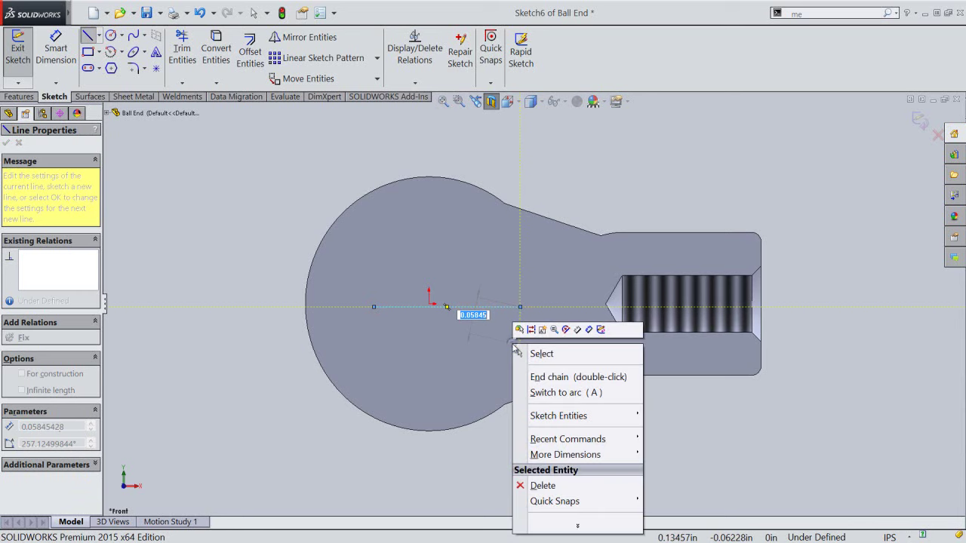
click(533, 353)
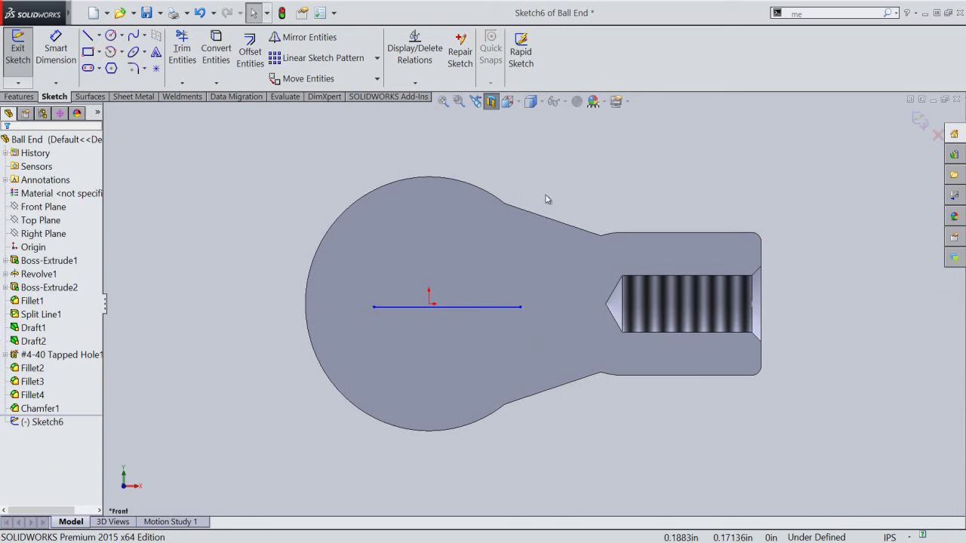
Make the origin the midpoint of the horizontal line
click(457, 307)
ctrl+click(429, 304)
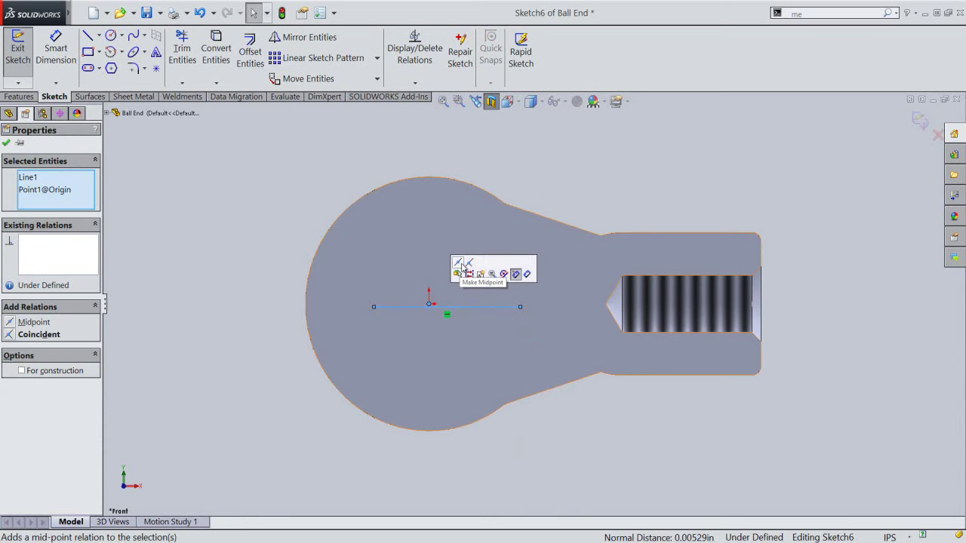
click(460, 264)
click(489, 174)
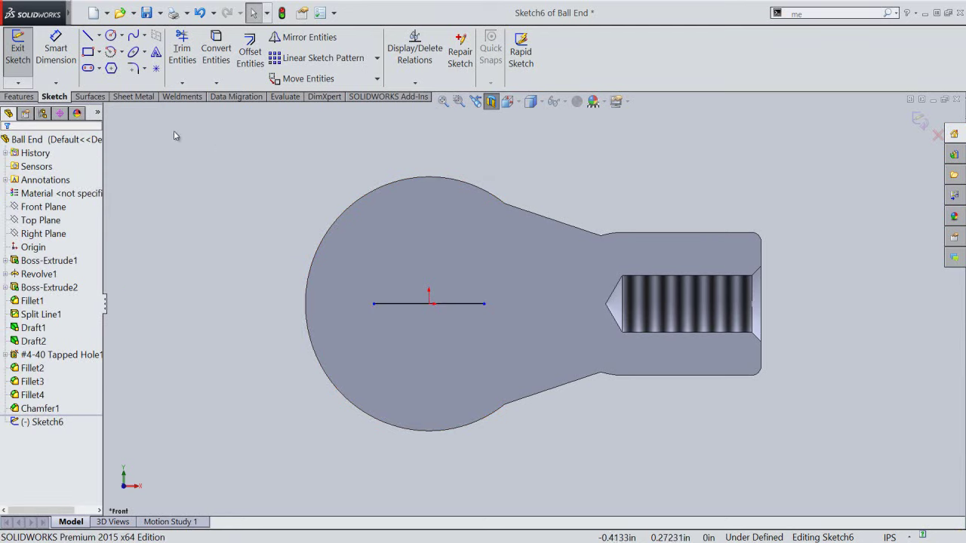
Draw a 0.125 in radius 3-point arc between the line's ends
click(121, 51)
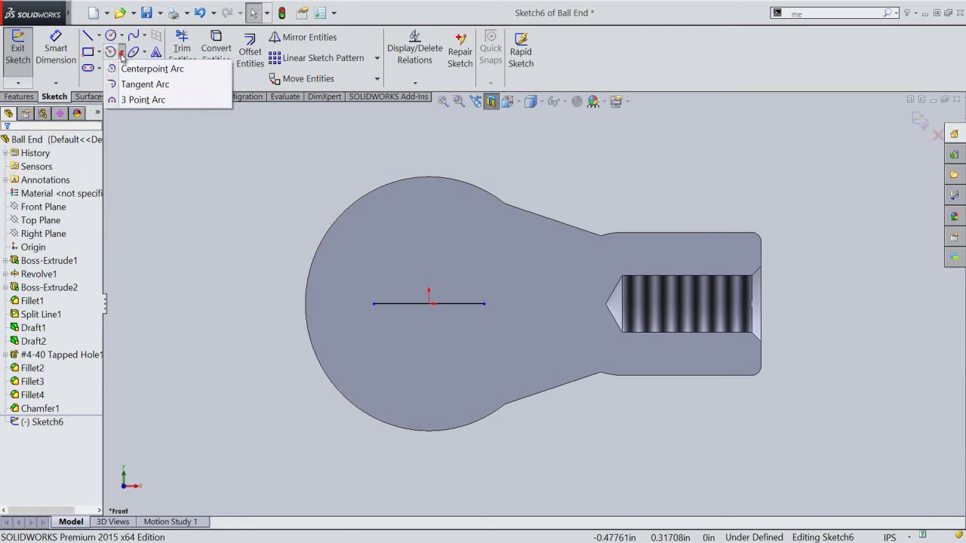
click(141, 100)
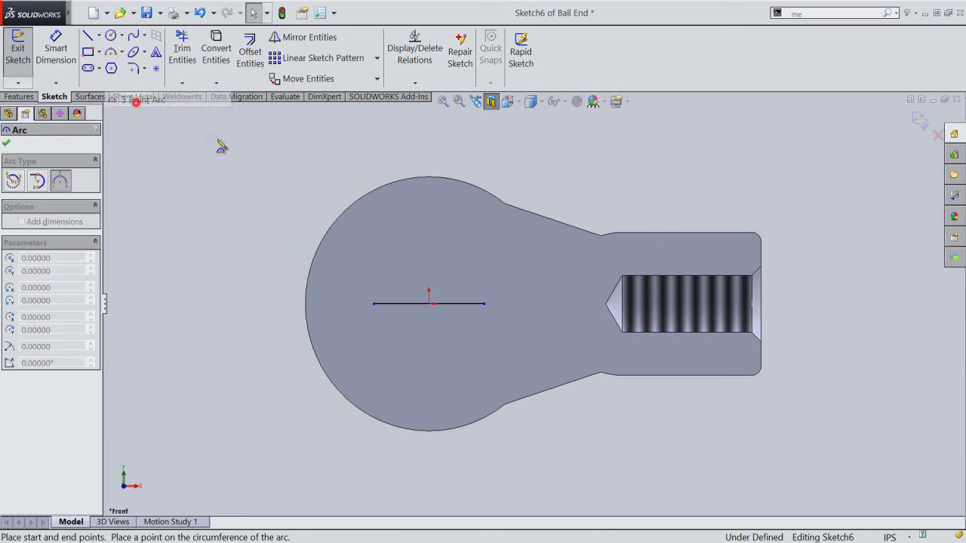
click(374, 305)
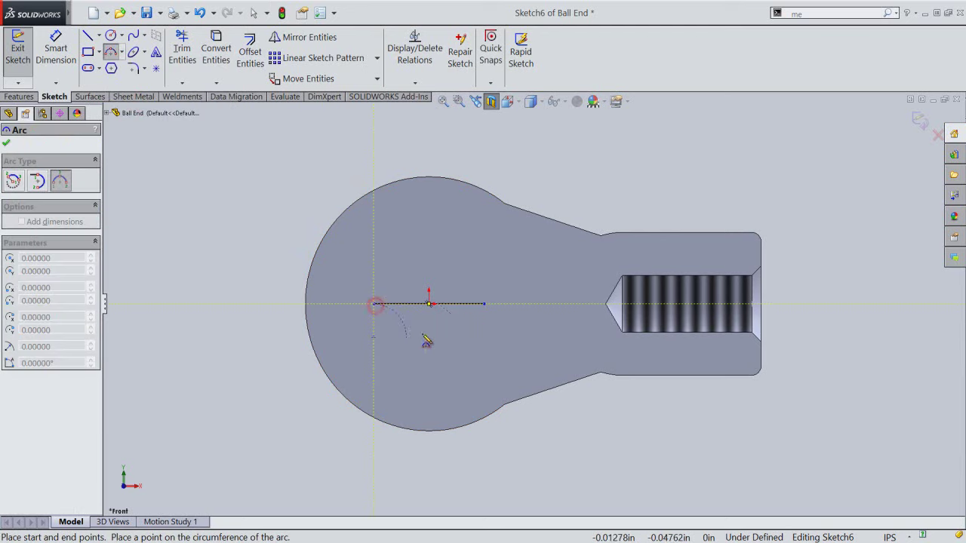
click(484, 305)
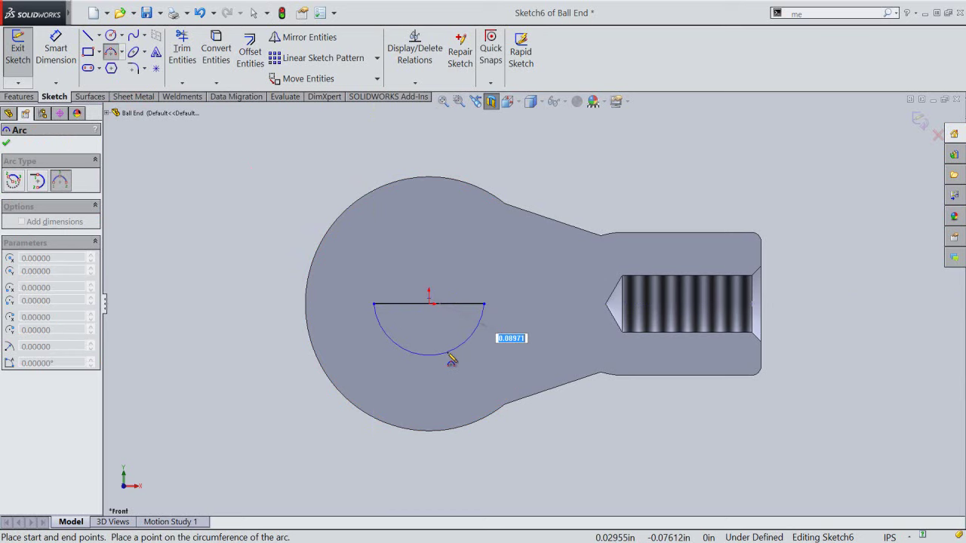
key(Return)
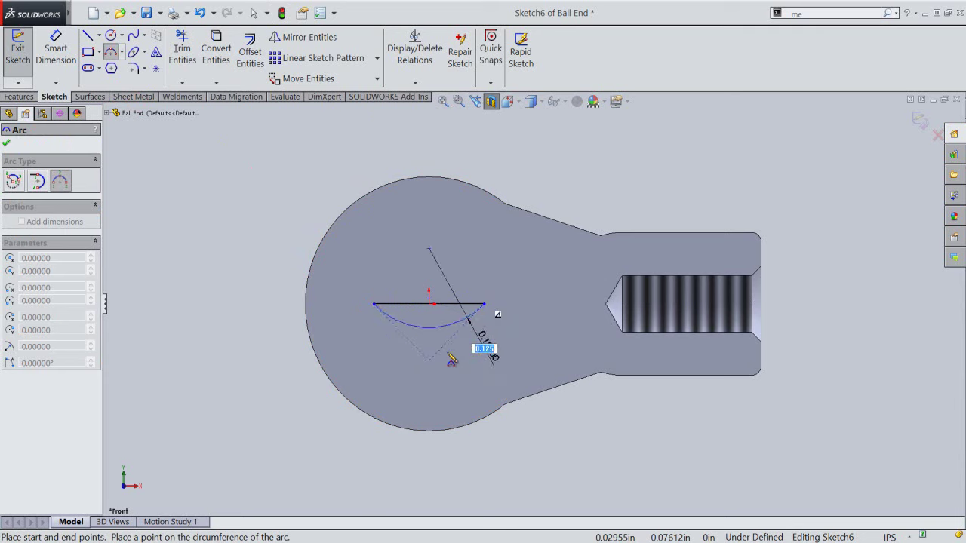
right_click(521, 167)
click(532, 179)
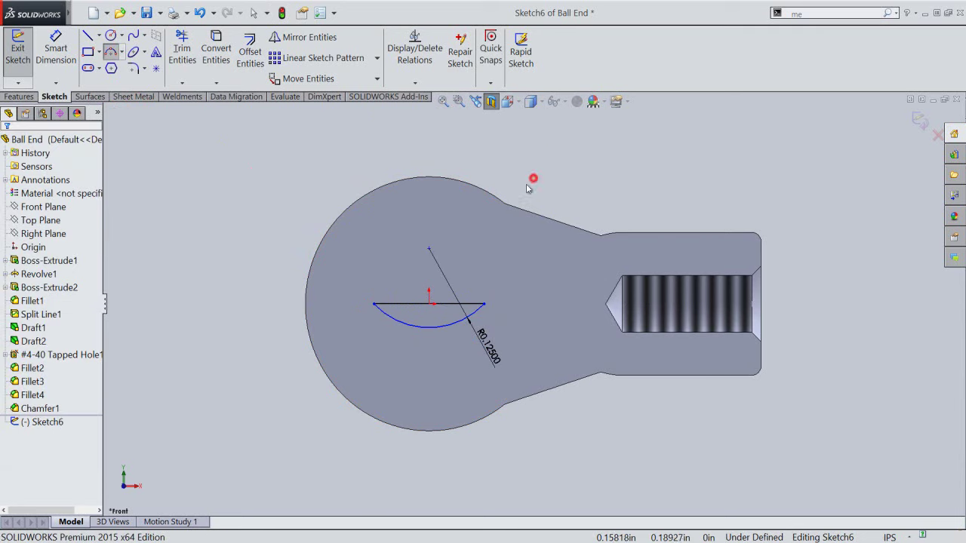
Make the arc's centre coincident with the origin to fully define the sketch
click(429, 248)
ctrl+click(430, 304)
click(483, 261)
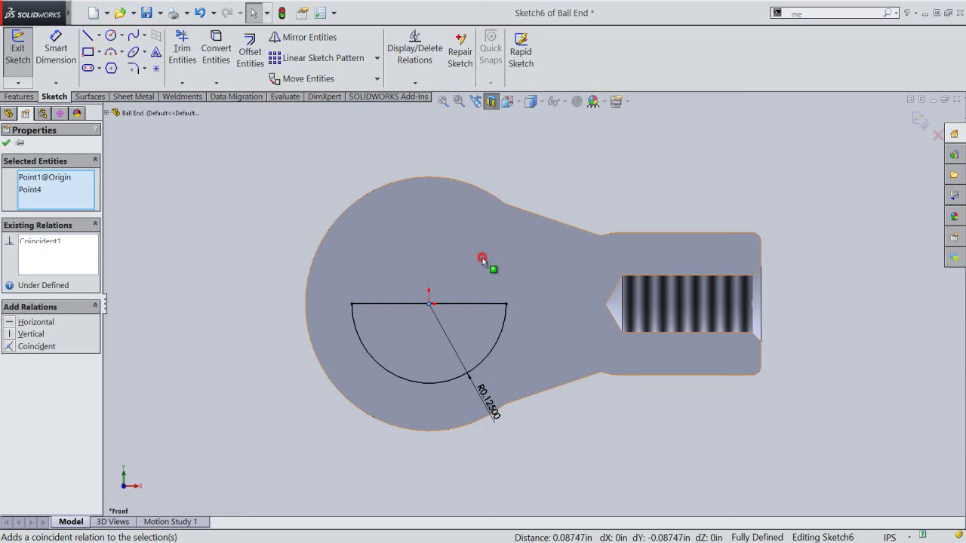
click(539, 185)
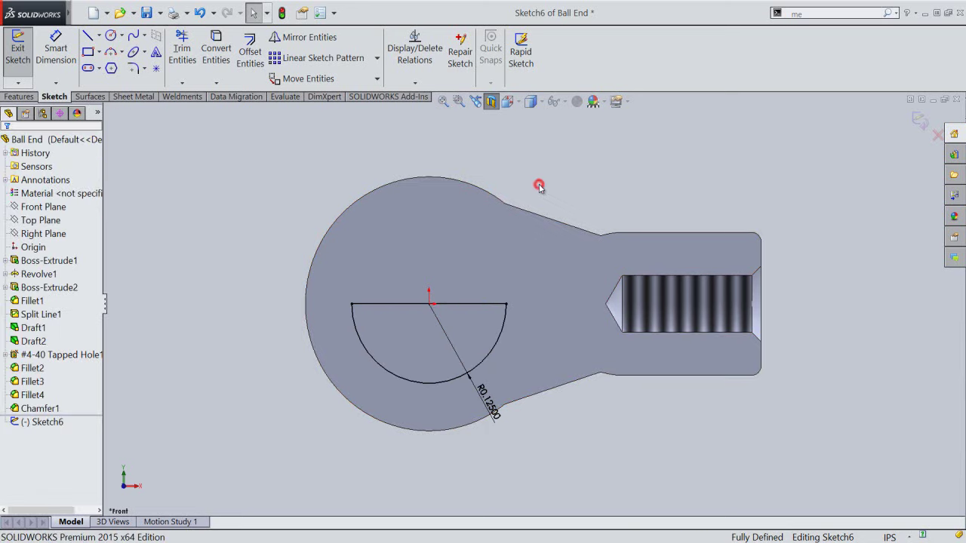
Exit Sketch6 and switch the model to the isometric view
click(919, 121)
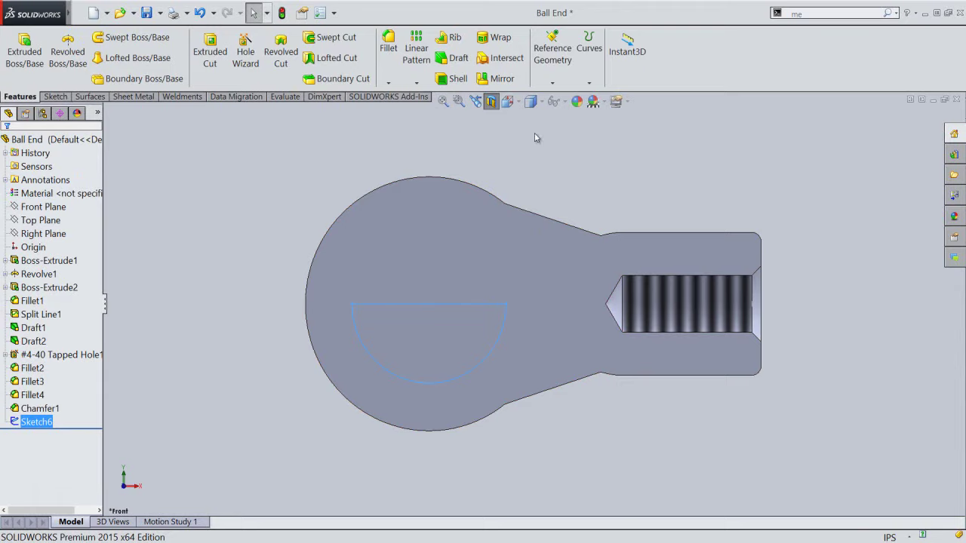
click(531, 101)
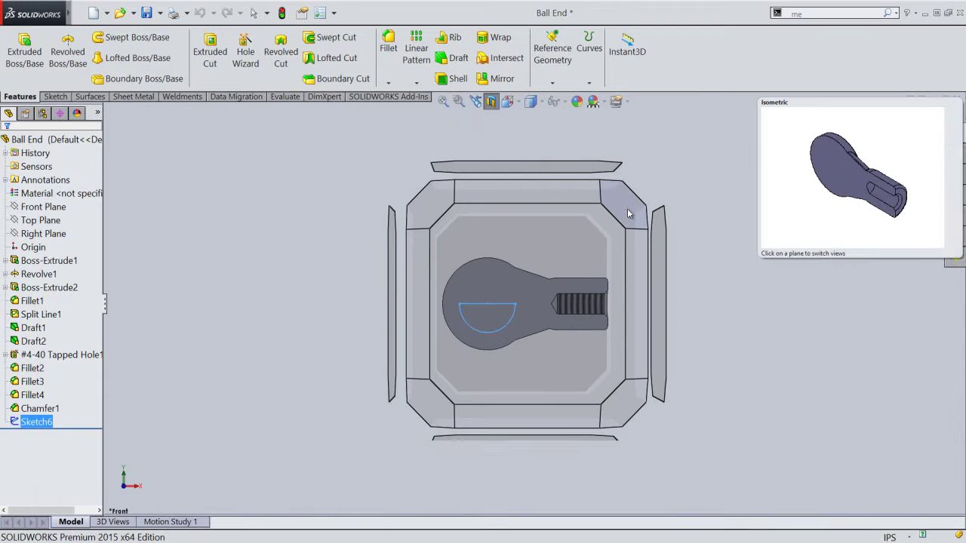
click(628, 210)
click(298, 186)
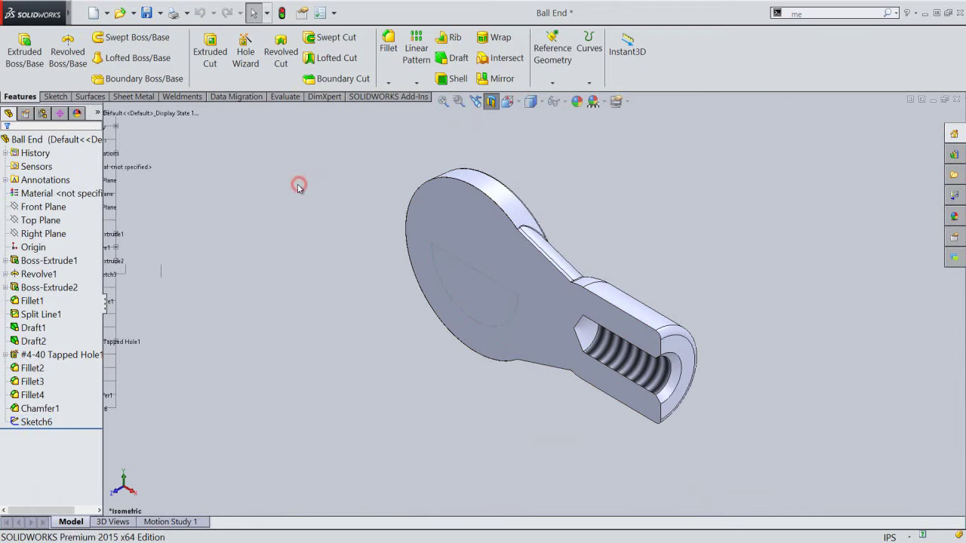
Revolve-cut the half-circle Sketch6 360° about Line1, then turn off Section View
click(281, 61)
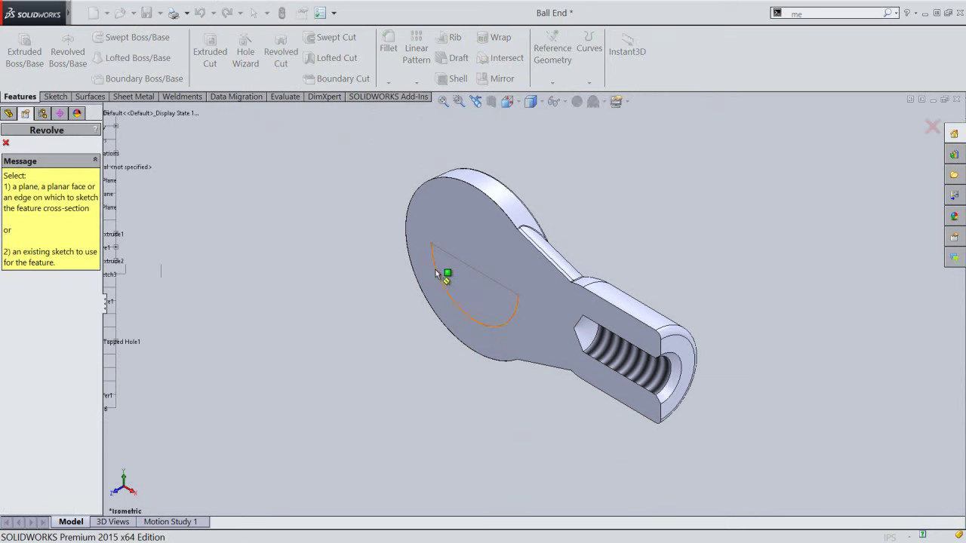
click(457, 258)
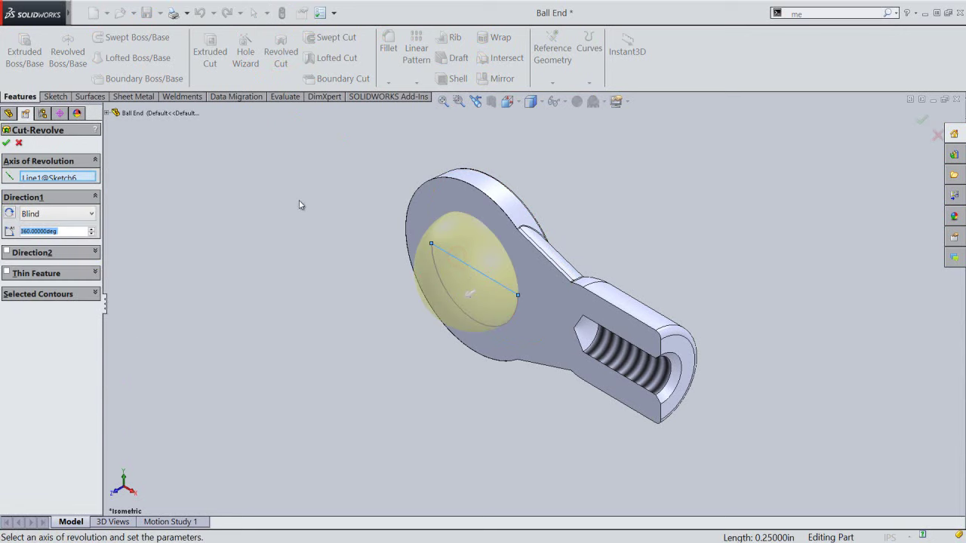
right_click(240, 184)
click(280, 283)
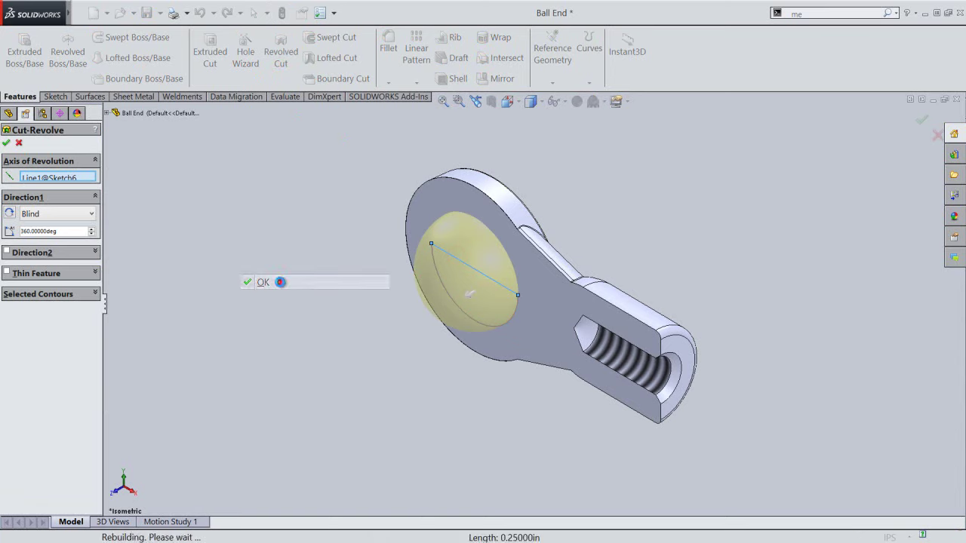
click(283, 281)
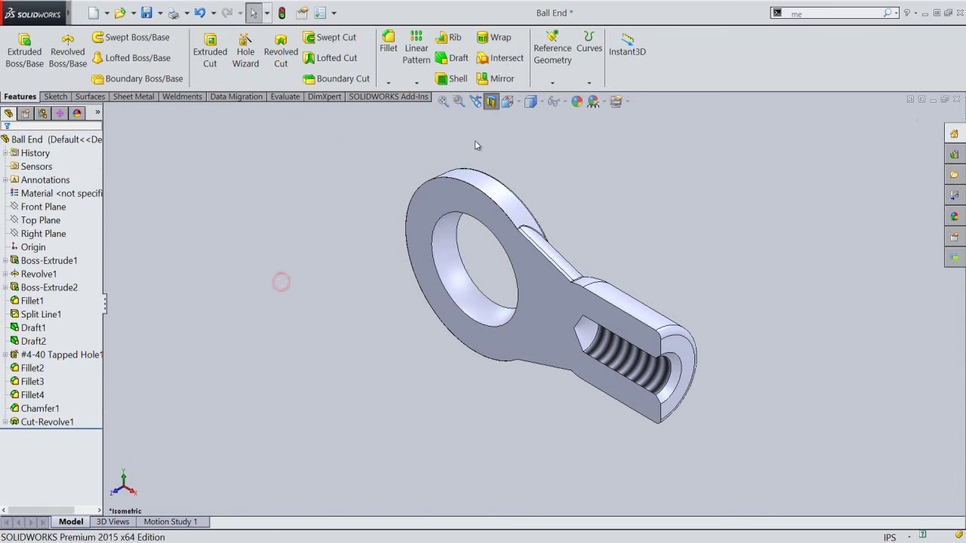
click(490, 102)
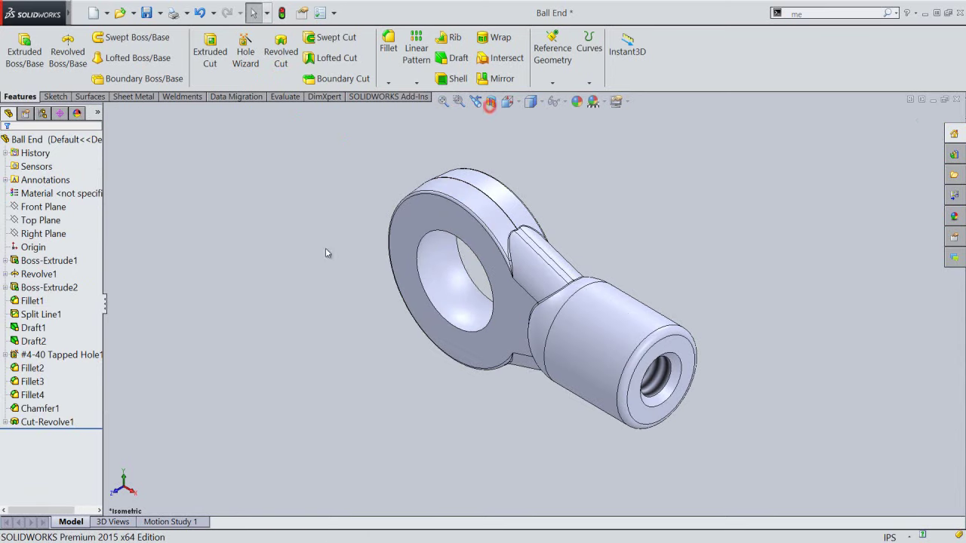
Chamfer the eye hole's front and back edges with equal 0.005 in distances
click(282, 272)
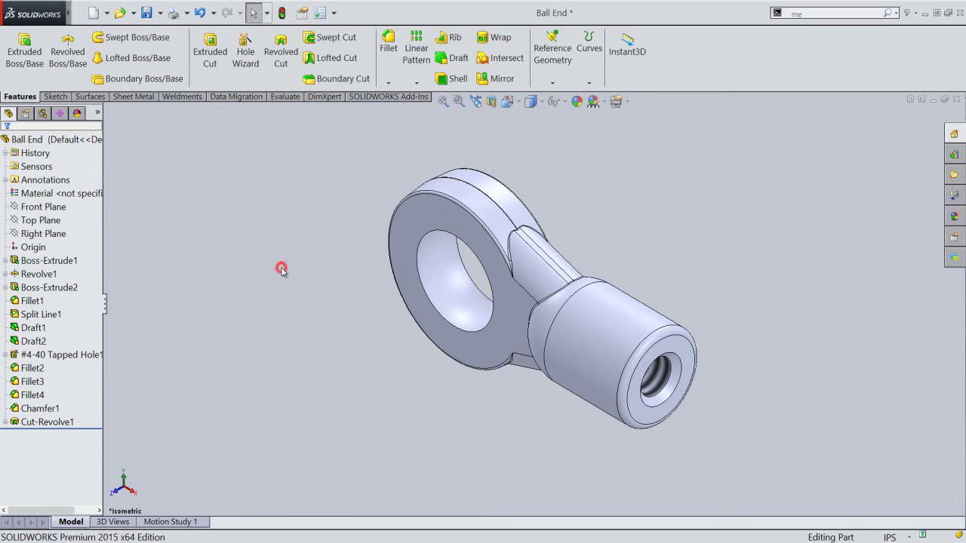
click(422, 282)
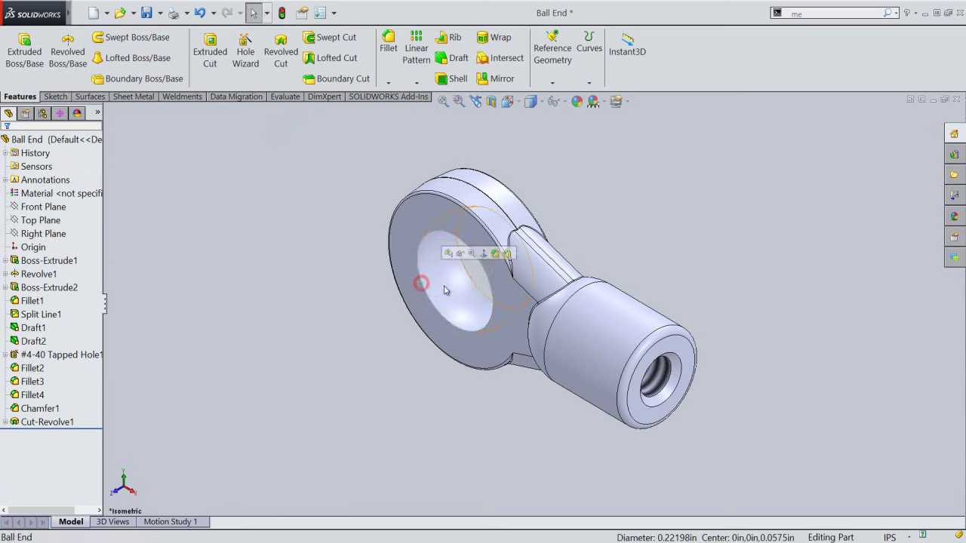
click(506, 254)
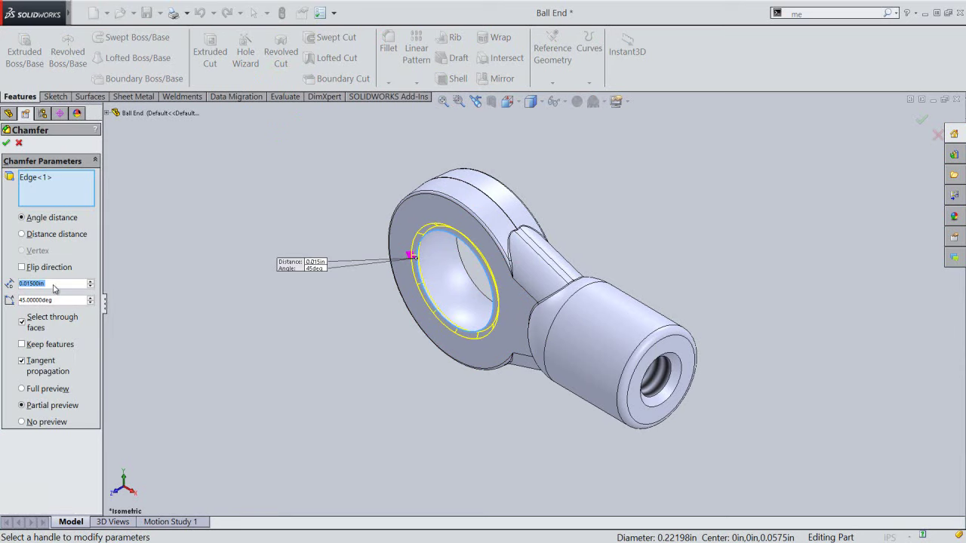
click(22, 234)
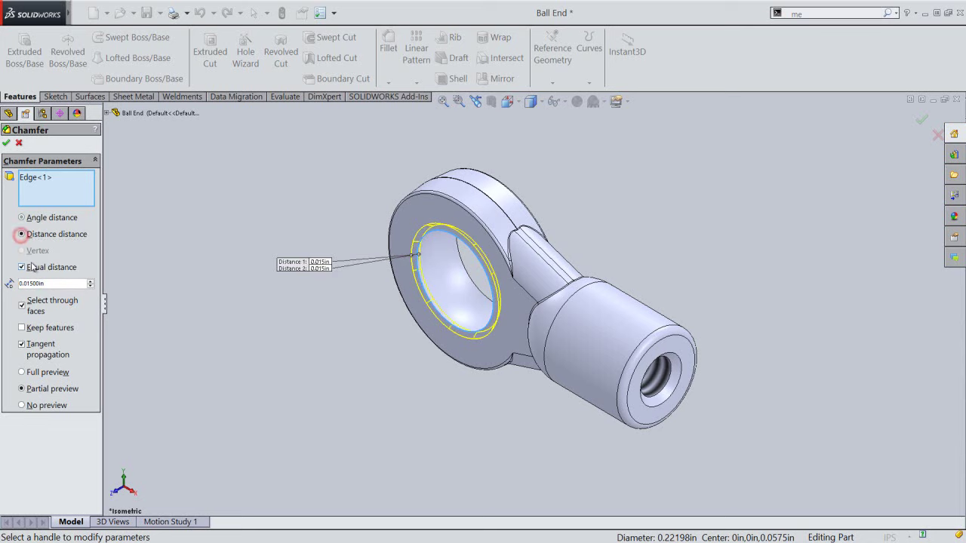
drag(51, 285, 19, 285)
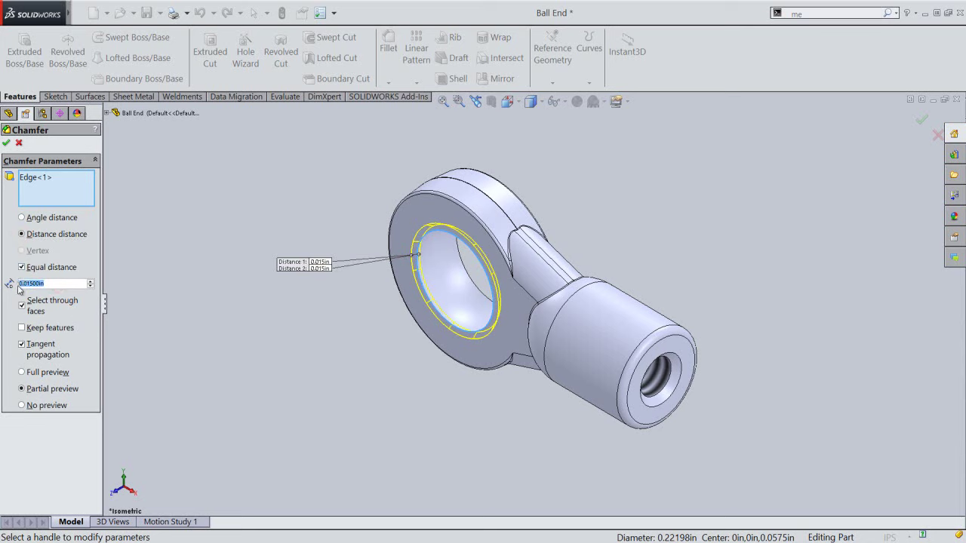
text(.005)
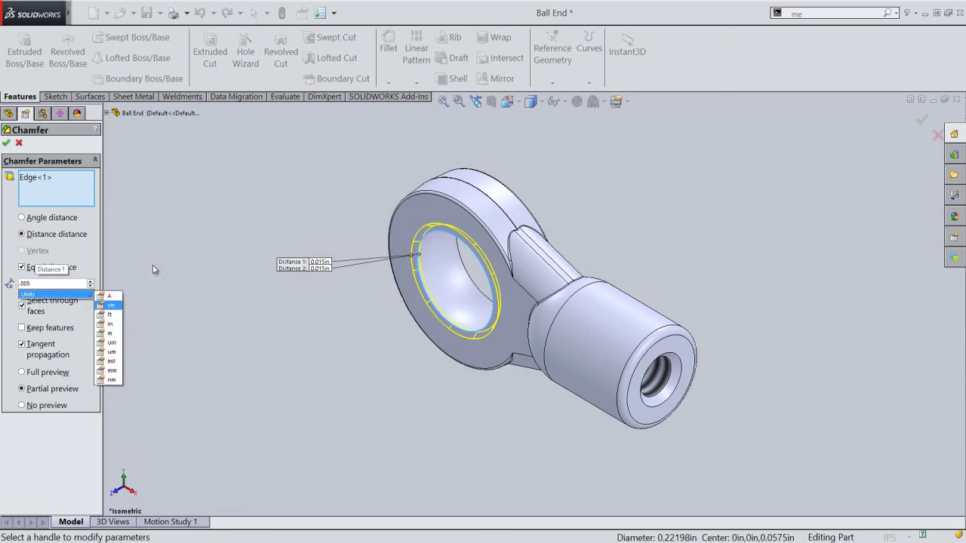
key(Return)
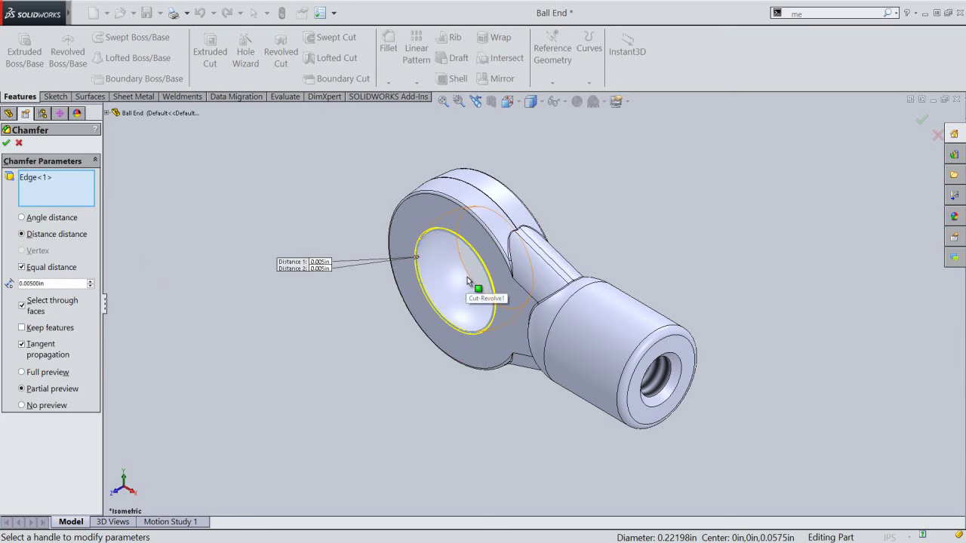
click(467, 280)
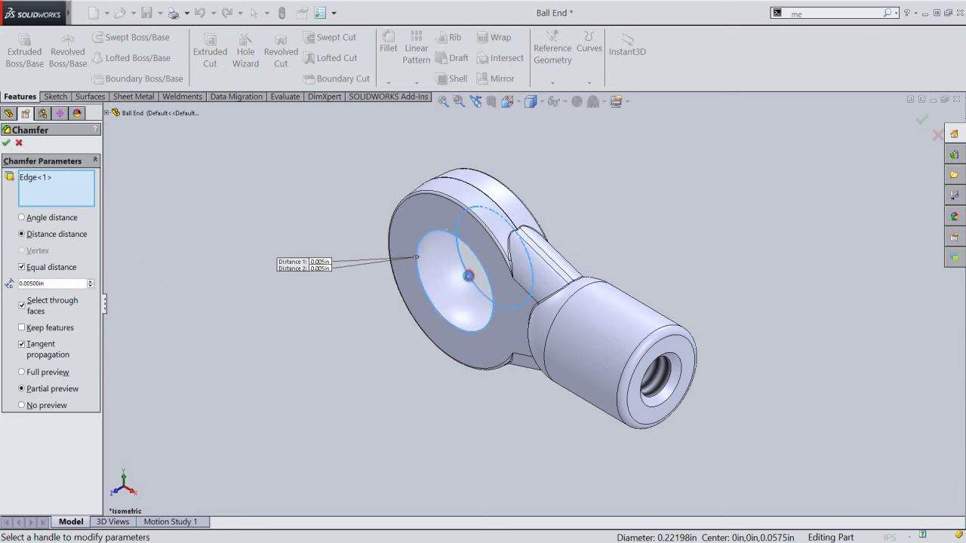
right_click(276, 194)
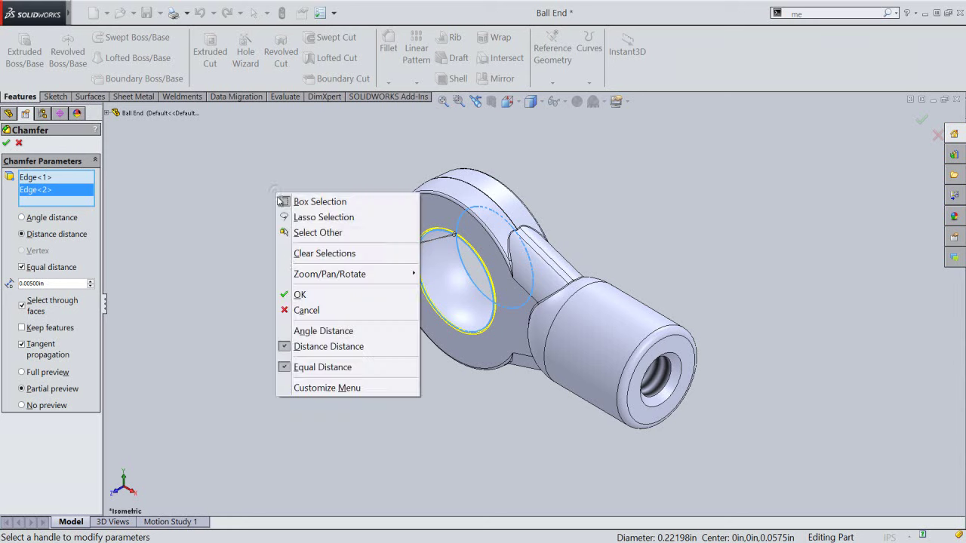
click(294, 294)
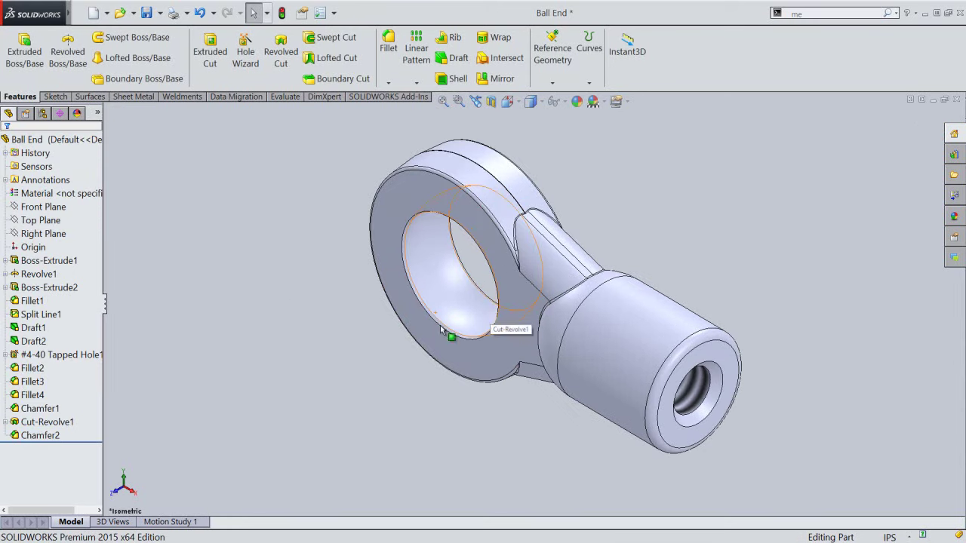
mouse_move(371, 339)
middle_down()
mouse_move(317, 387)
mouse_move(281, 389)
mouse_move(312, 384)
mouse_move(358, 423)
mouse_move(371, 412)
mouse_move(379, 348)
middle_up()
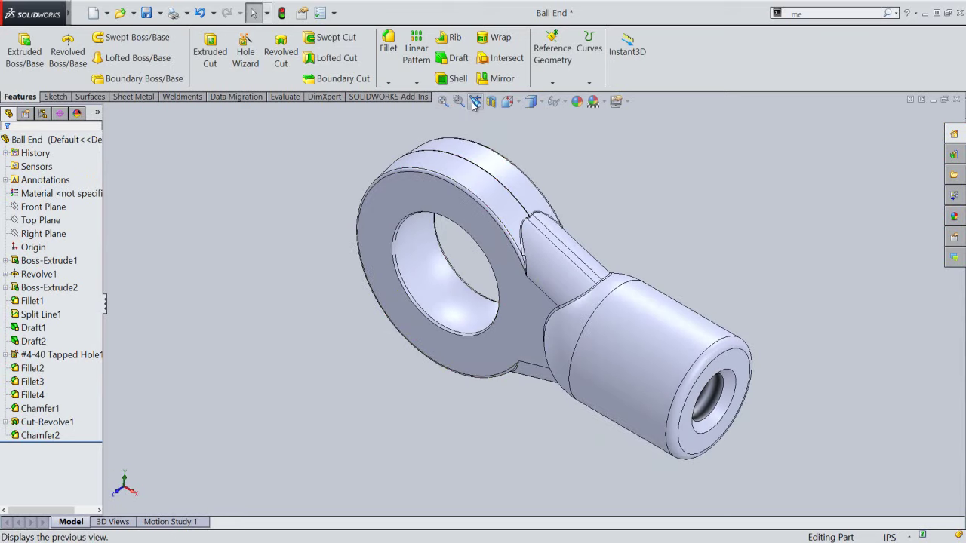
Return to the isometric orientation, rebuild and save the Ball End part
click(473, 102)
click(279, 13)
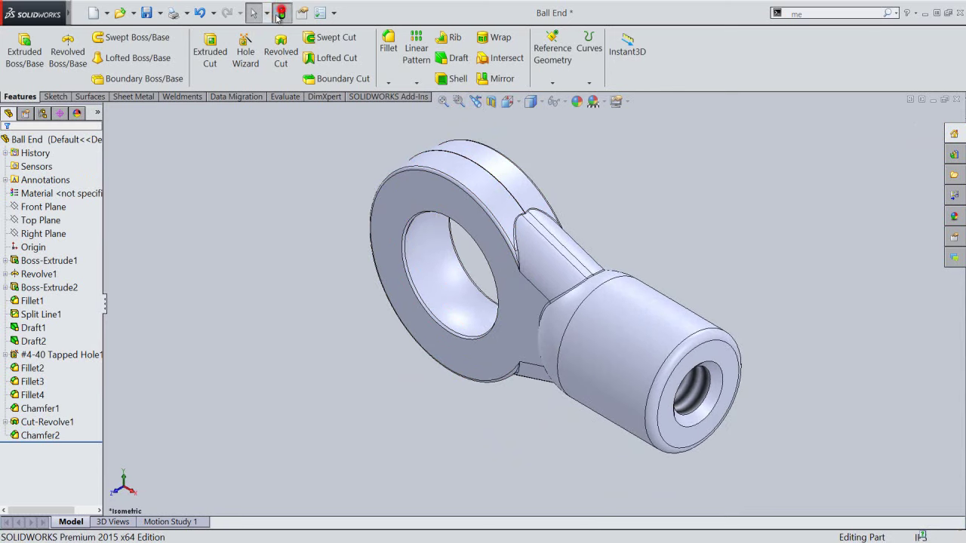
click(148, 15)
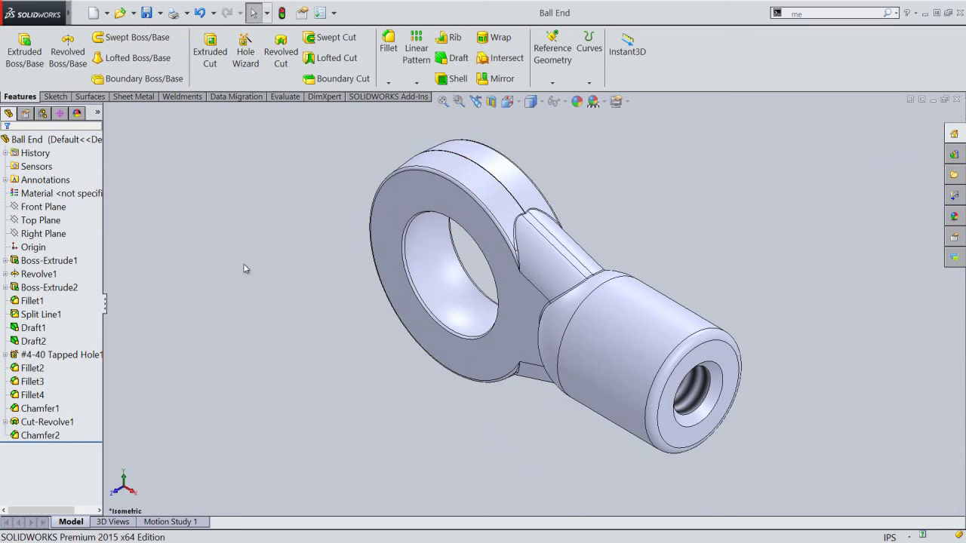
Apply the sandblasted lead appearance from the Lead library to the whole part
click(309, 192)
click(53, 139)
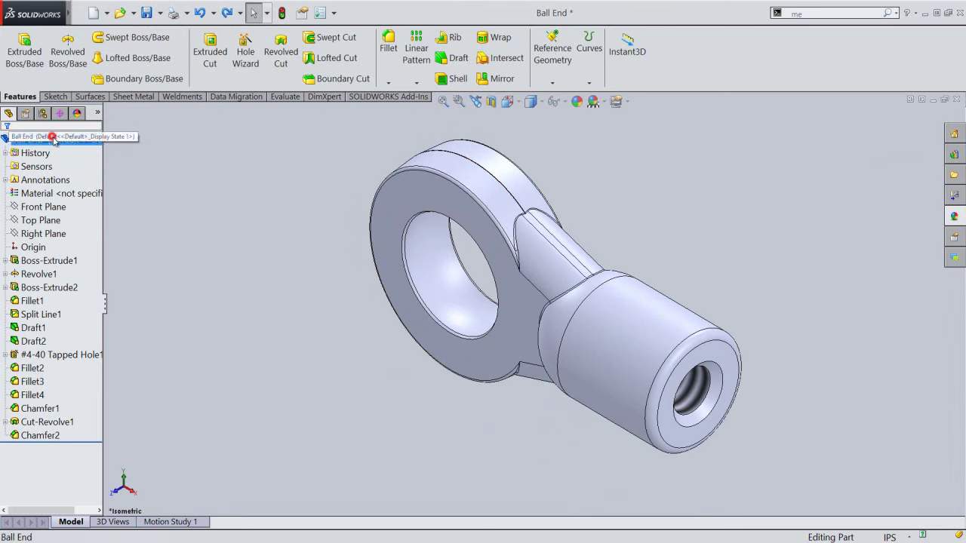
click(577, 101)
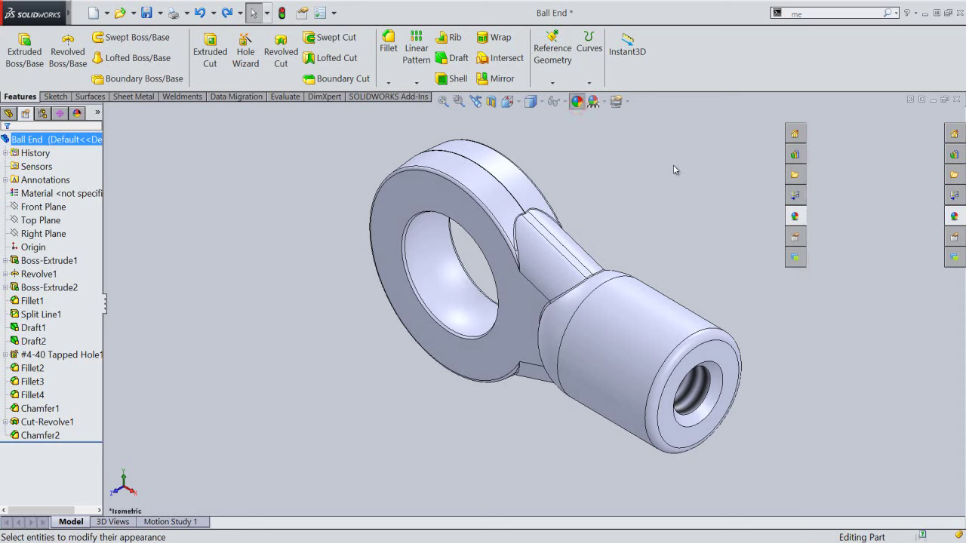
drag(961, 154, 962, 194)
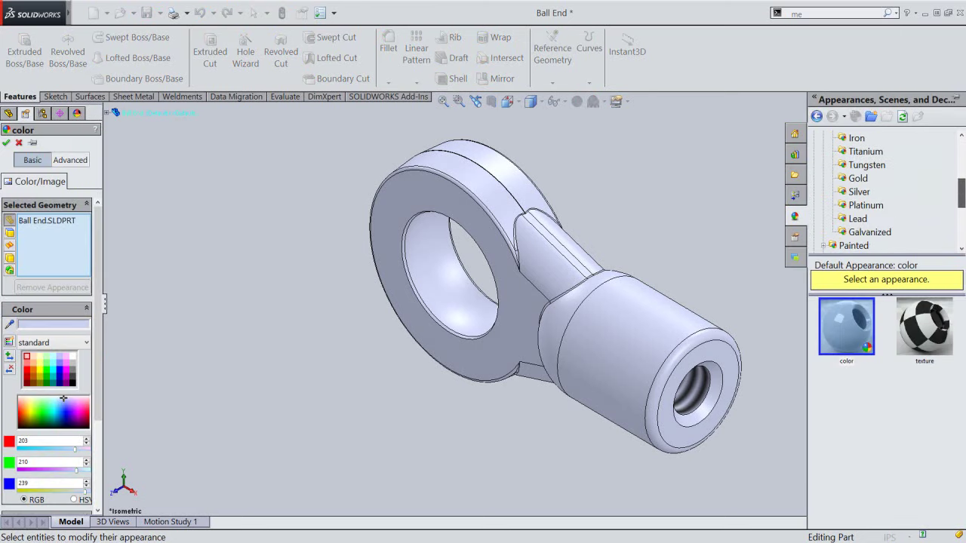
click(858, 218)
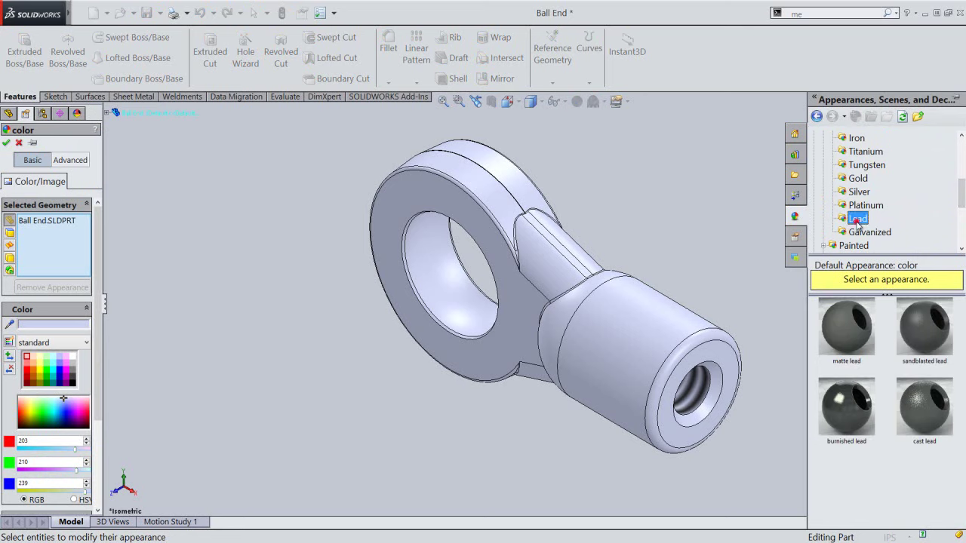
click(905, 326)
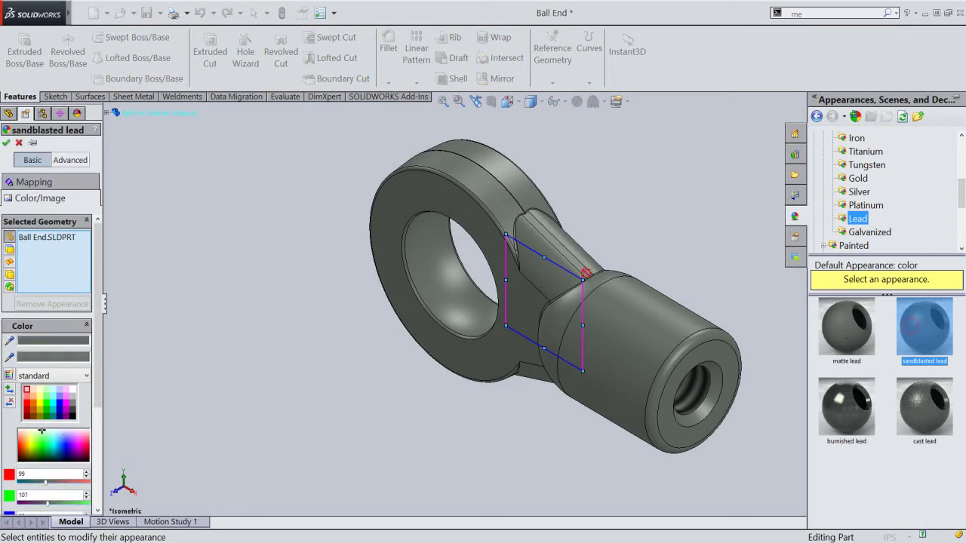
click(7, 143)
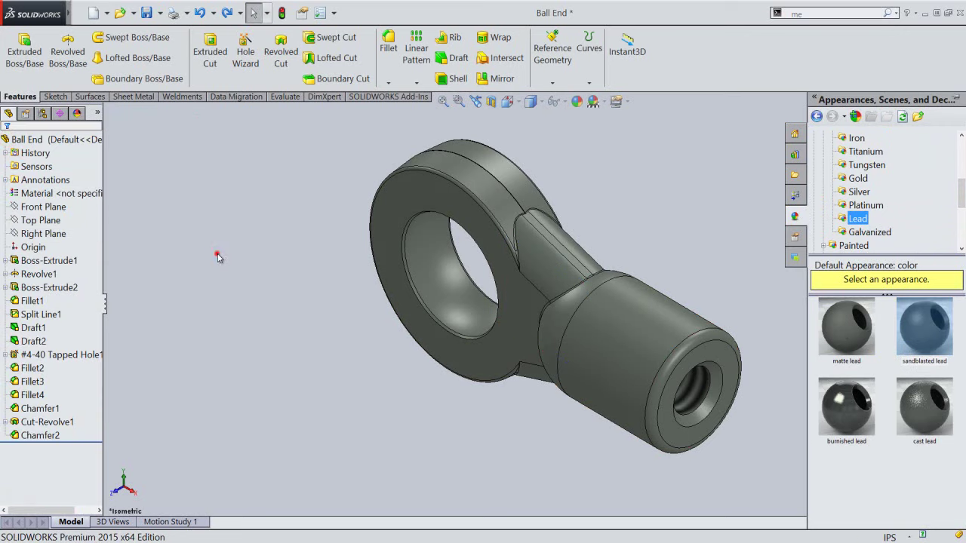
Set the Ambient light brightness to 0.8 in the DisplayManager
click(77, 115)
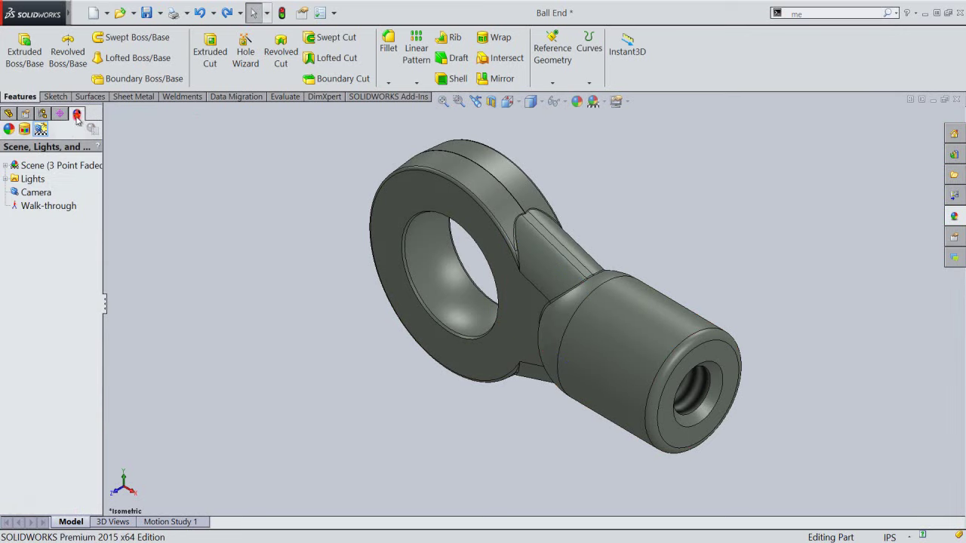
click(6, 179)
double_click(27, 189)
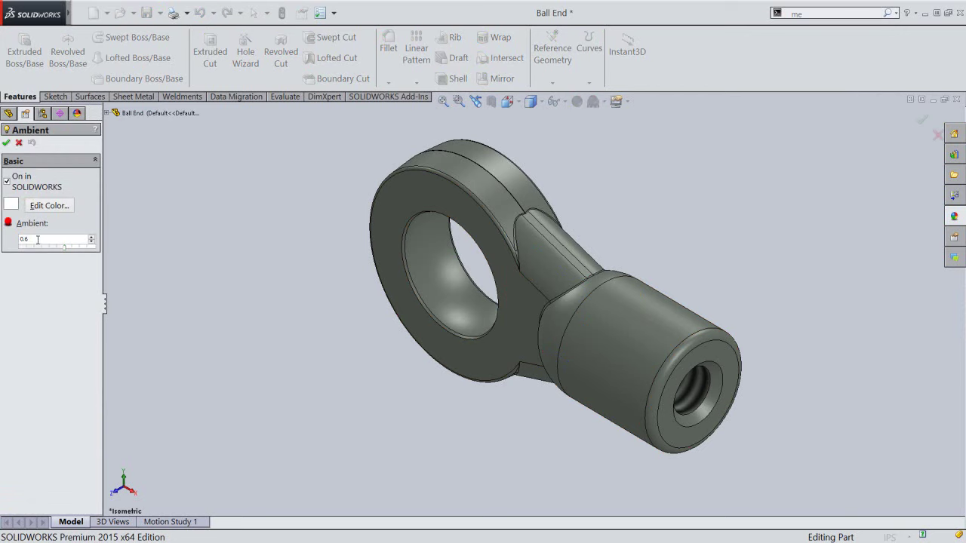
drag(26, 239, 12, 244)
key(Return)
click(6, 143)
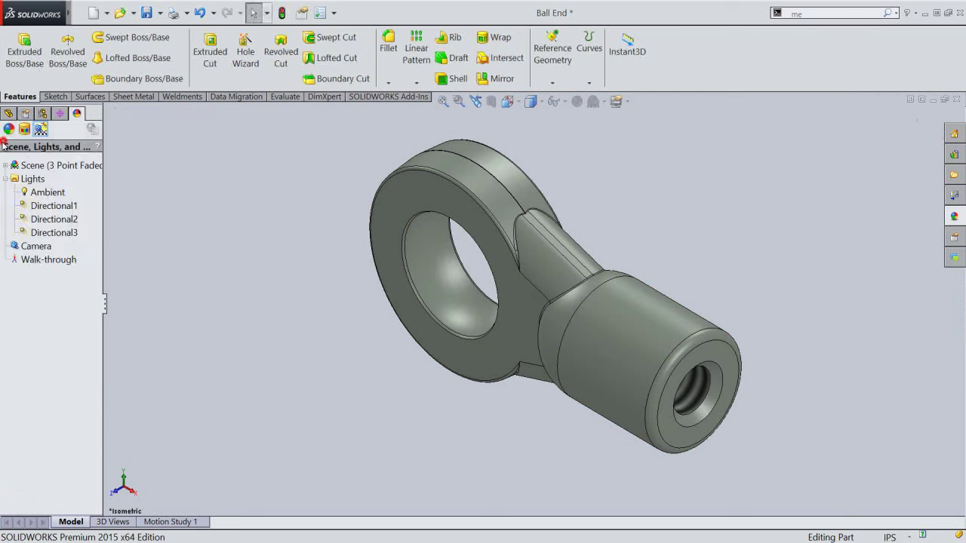
Add a directional light aimed near the eye hole's left rim and save the part
right_click(30, 180)
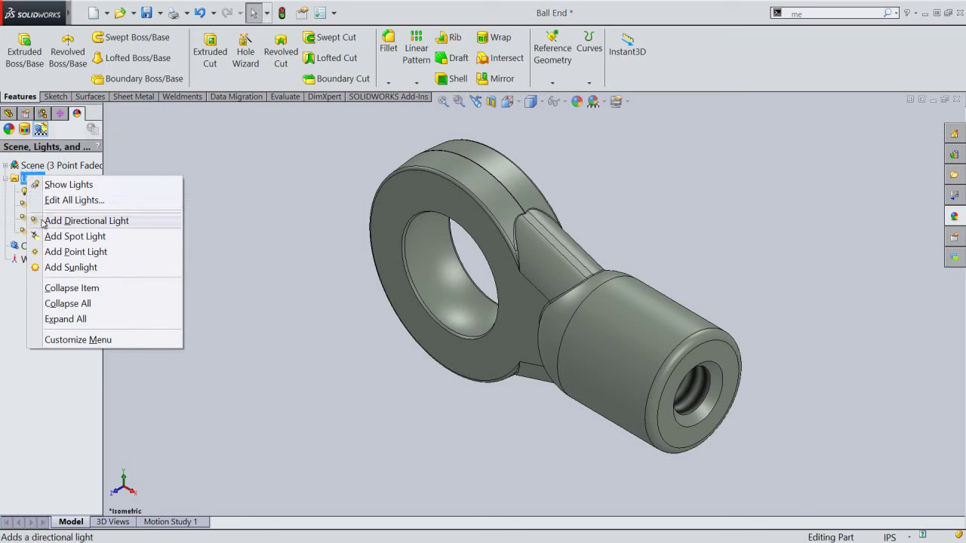
click(41, 220)
mouse_move(473, 261)
mouse_down()
mouse_move(404, 240)
mouse_move(429, 271)
mouse_up()
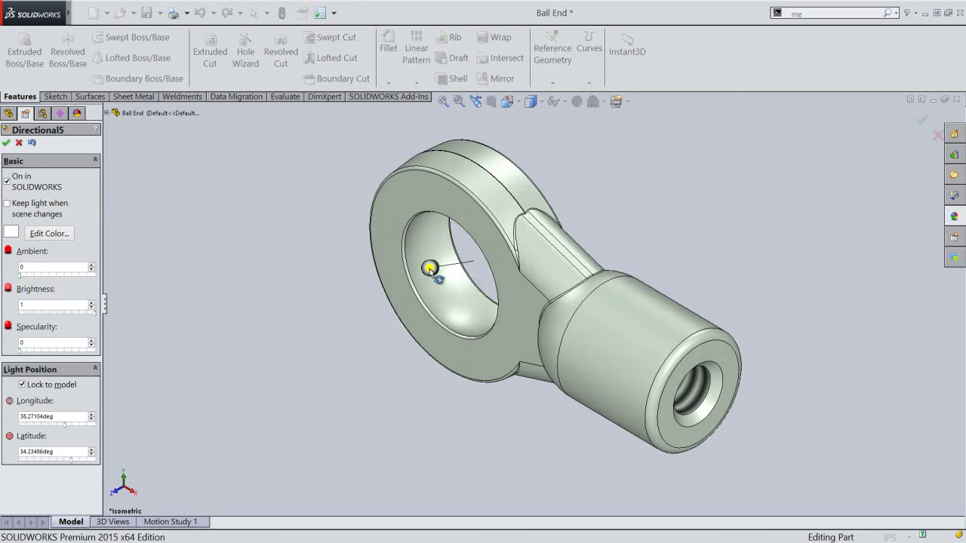
click(5, 143)
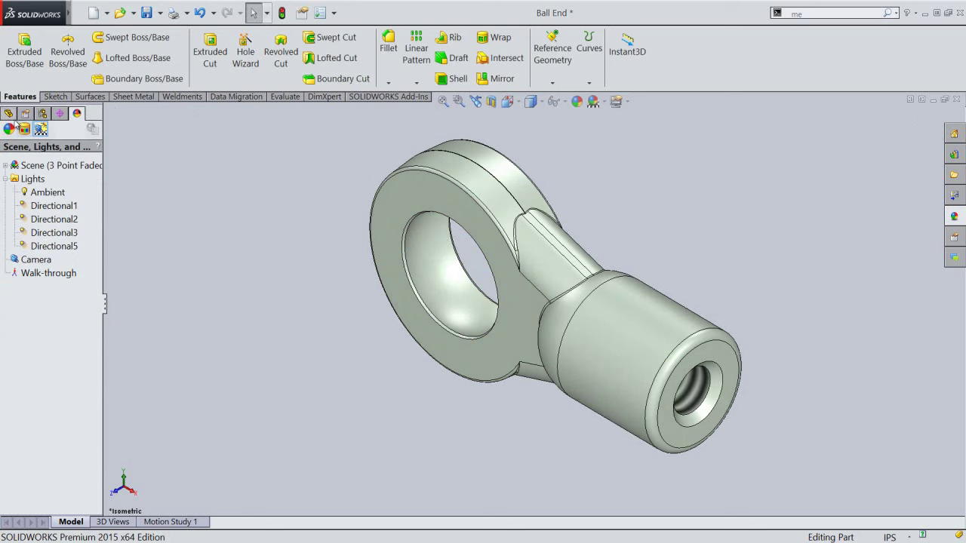
key(ctrl+s)
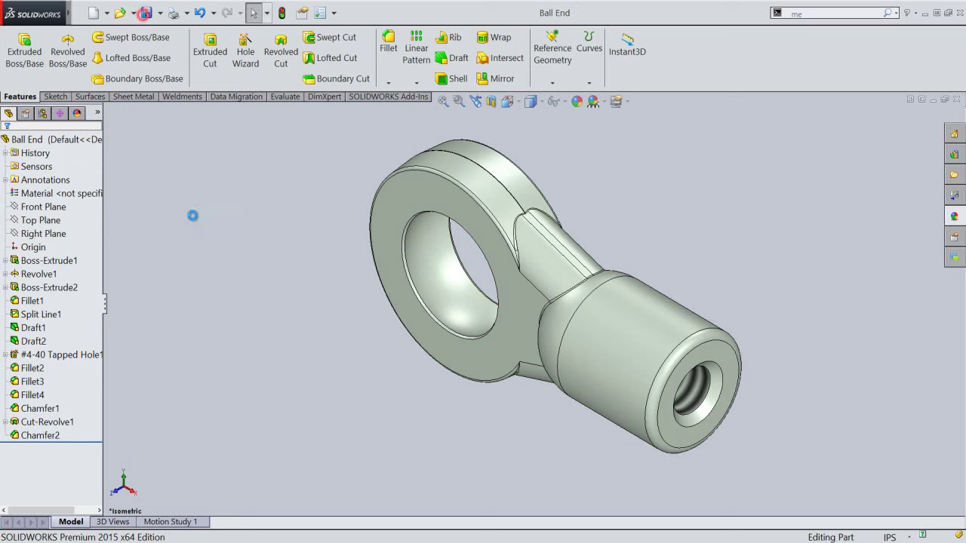
click(106, 303)
right_click(675, 60)
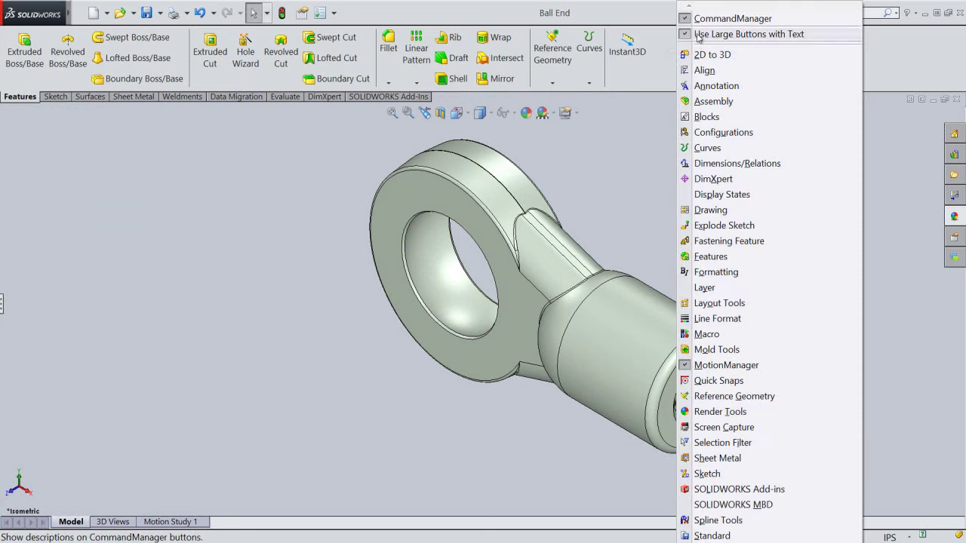
click(697, 36)
right_click(699, 35)
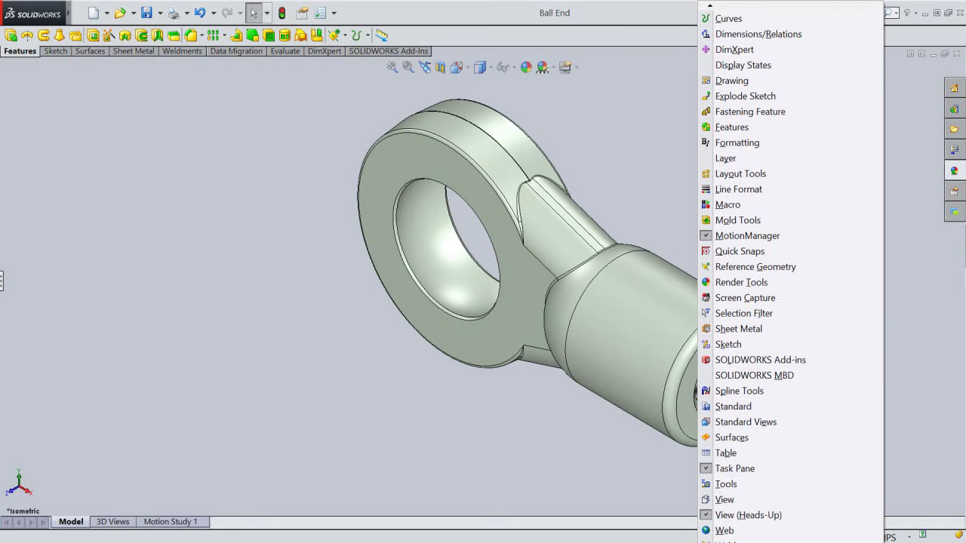
click(713, 453)
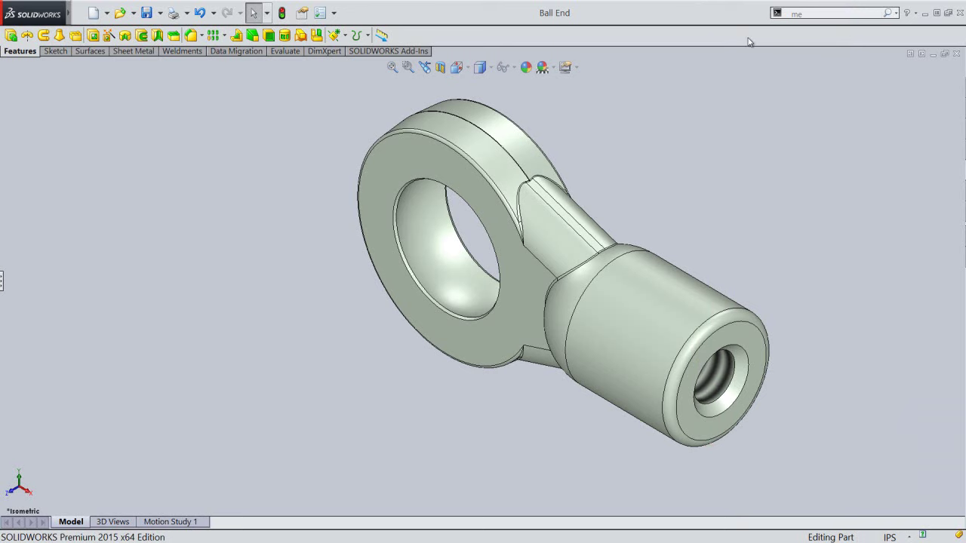
right_click(749, 42)
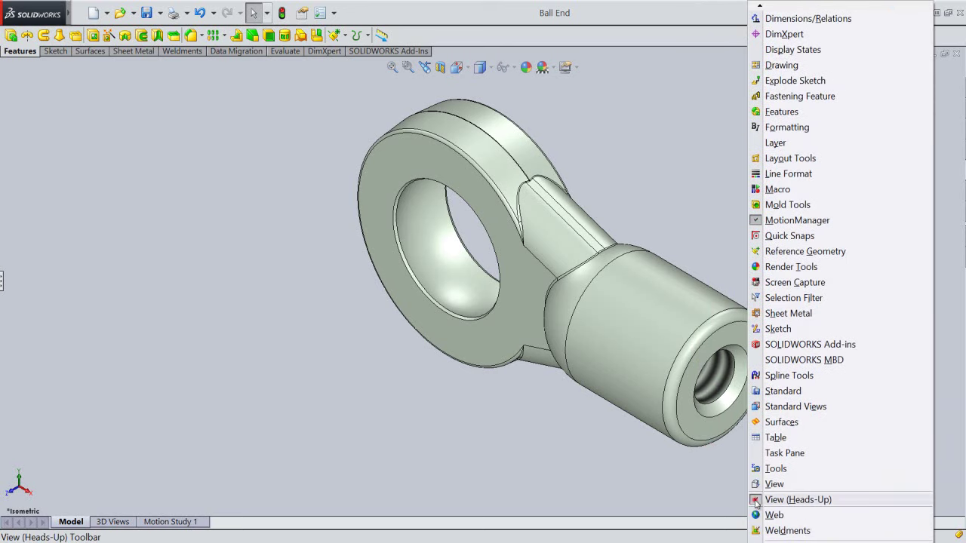
click(756, 499)
right_click(746, 213)
click(754, 274)
drag(649, 296, 588, 301)
right_click(598, 272)
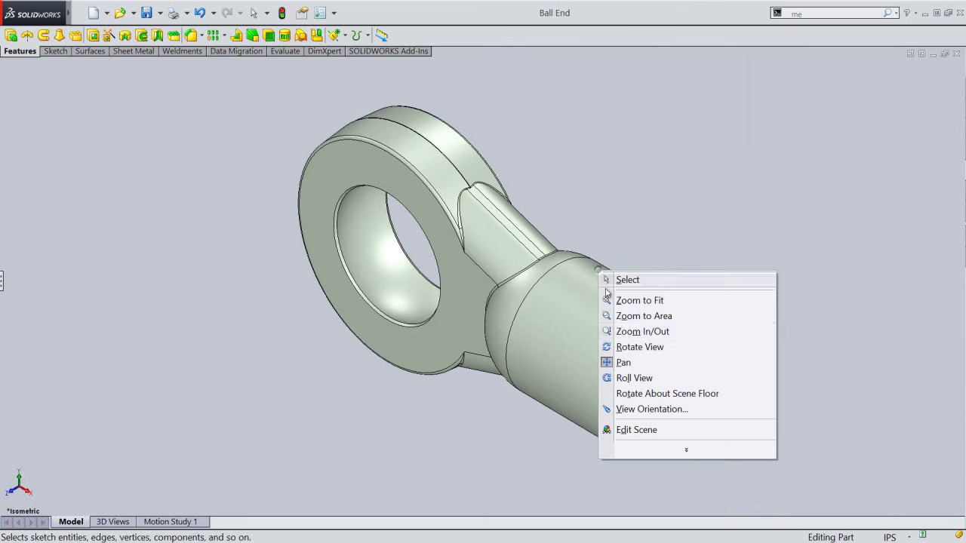
click(630, 332)
drag(629, 334, 637, 326)
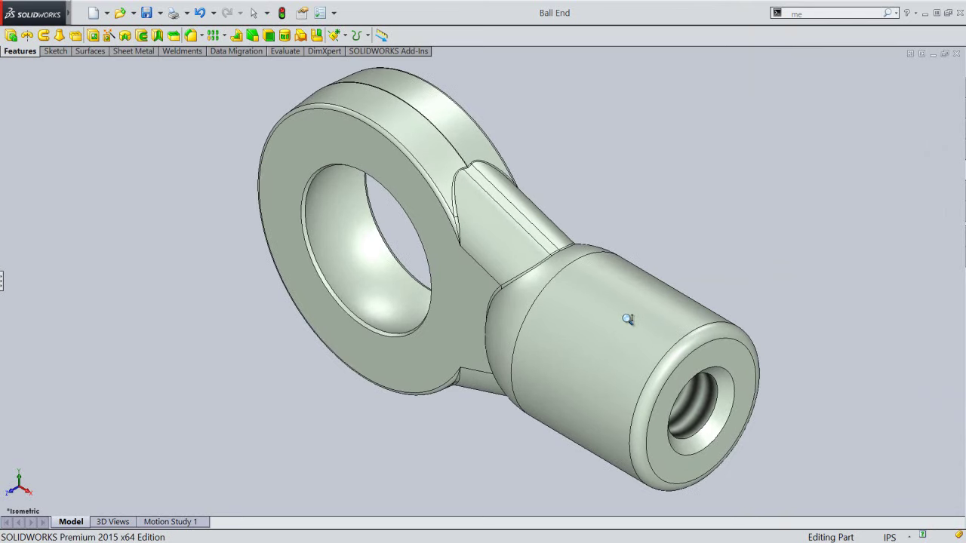
right_click(620, 314)
click(639, 406)
drag(636, 405, 639, 418)
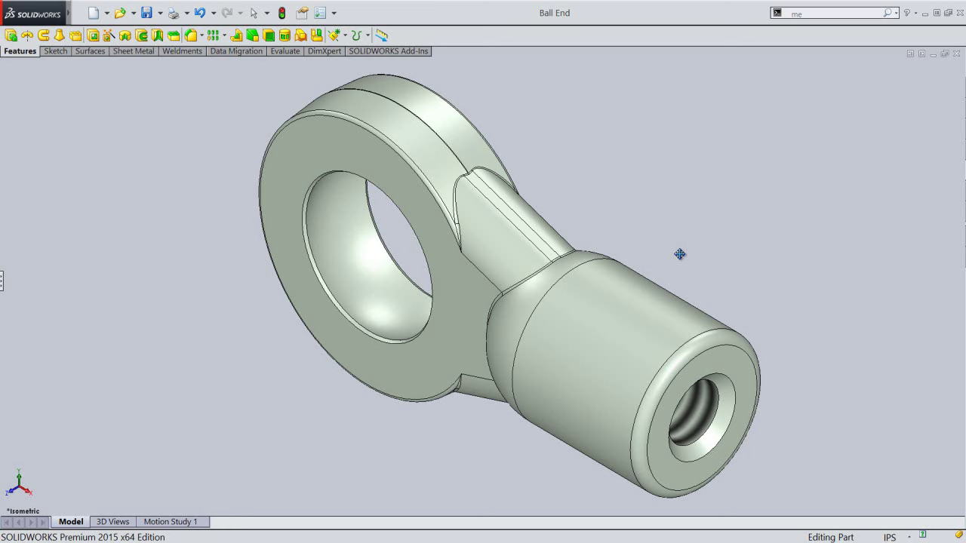
right_click(669, 217)
click(688, 228)
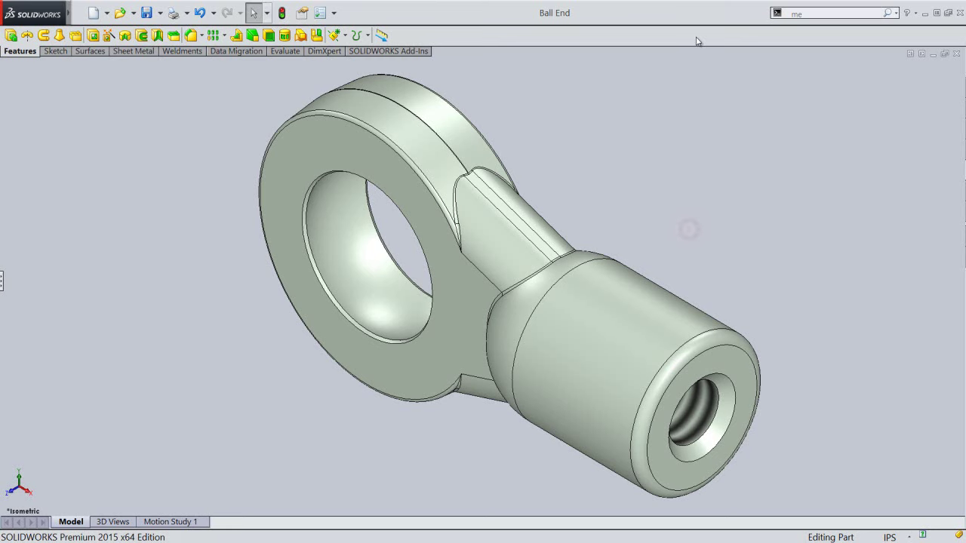
right_click(696, 37)
click(709, 35)
right_click(705, 45)
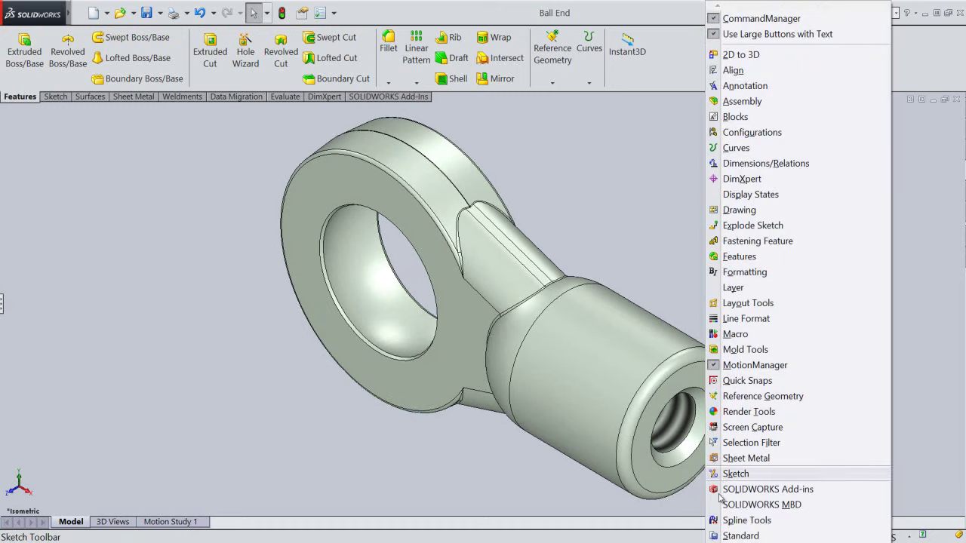
scroll(720, 500, down, 3)
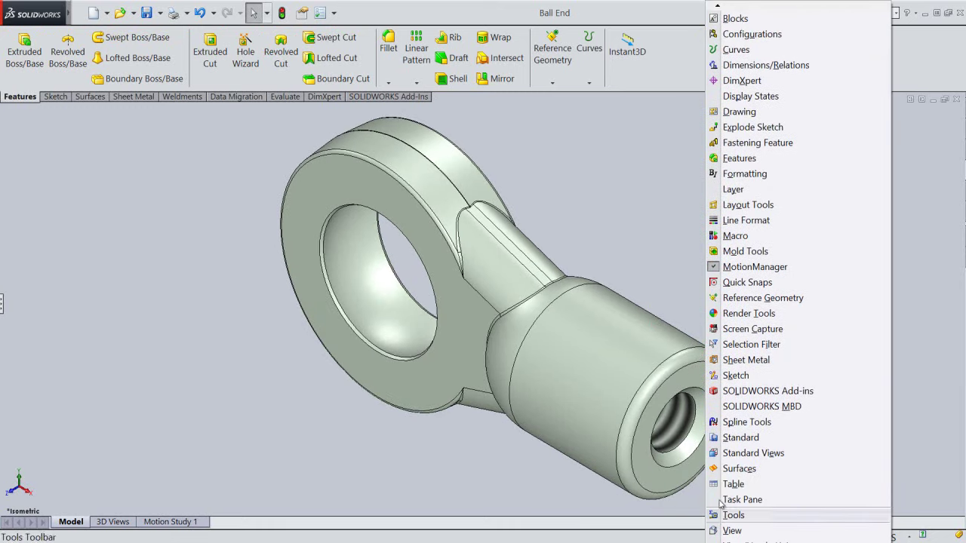
click(721, 499)
right_click(739, 63)
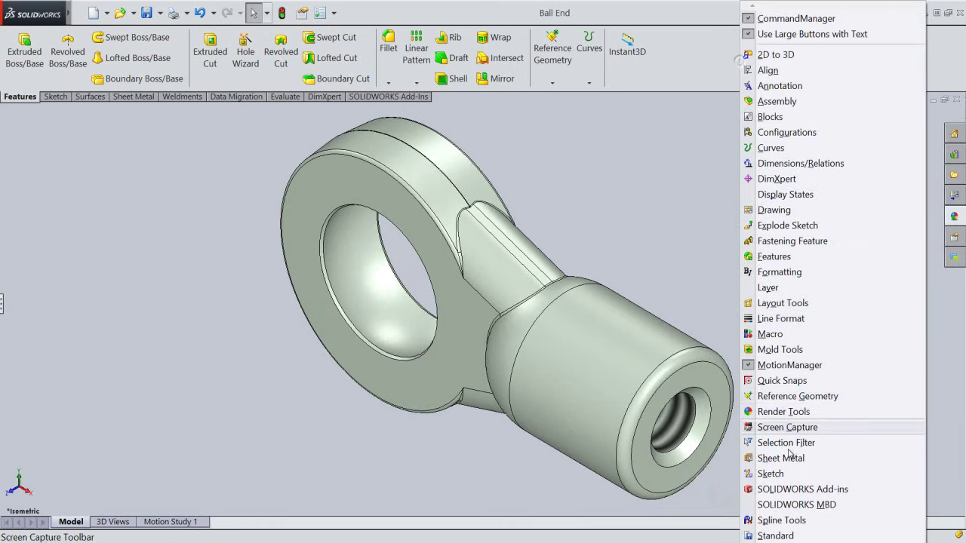
scroll(760, 521, down, 1)
scroll(760, 521, down, 1)
scroll(760, 521, down, 2)
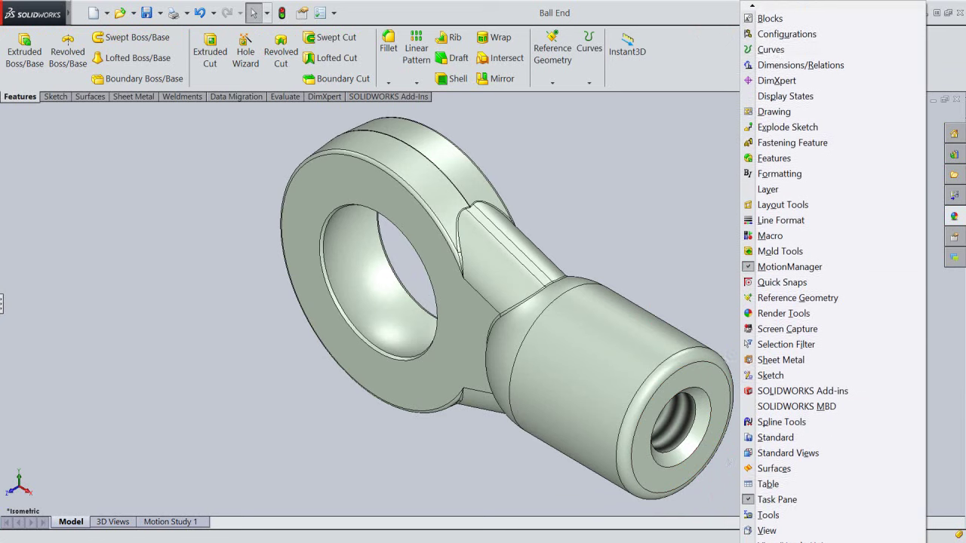
scroll(760, 520, down, 2)
click(762, 500)
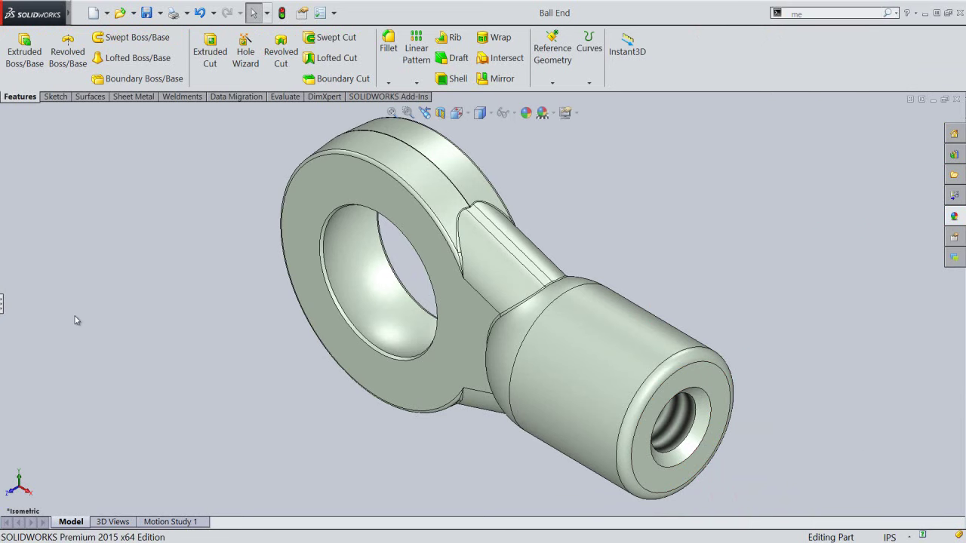
click(2, 304)
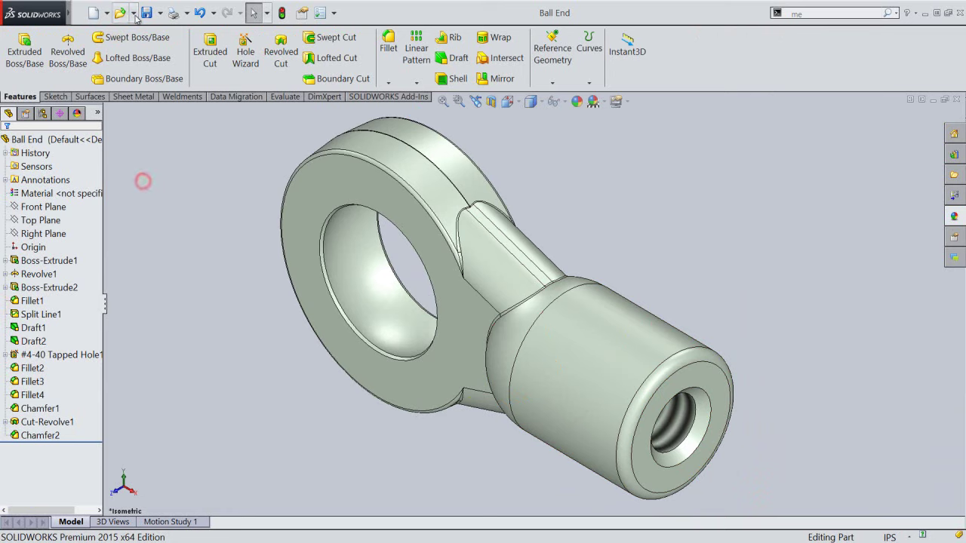